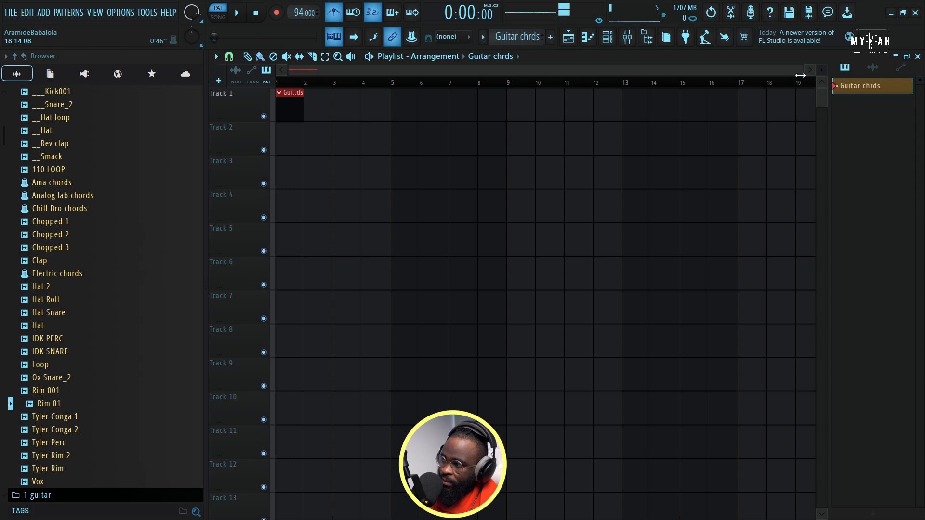
# Draw a one-bar chord of F5, C6, E6 and A6 in bar 1 of the Kontakt 7 piano roll
pyautogui.click(588, 37)
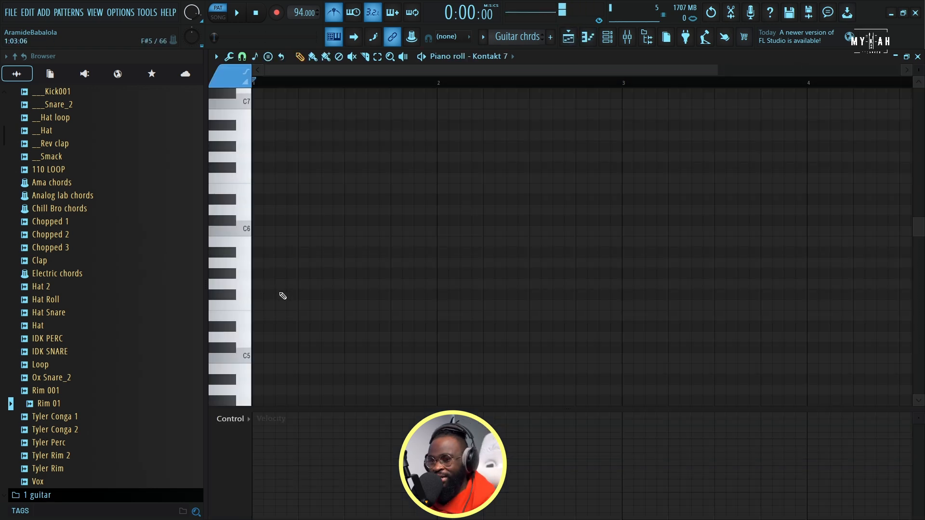
pyautogui.scroll(-3, 318, 310)
pyautogui.scroll(-4, 330, 300)
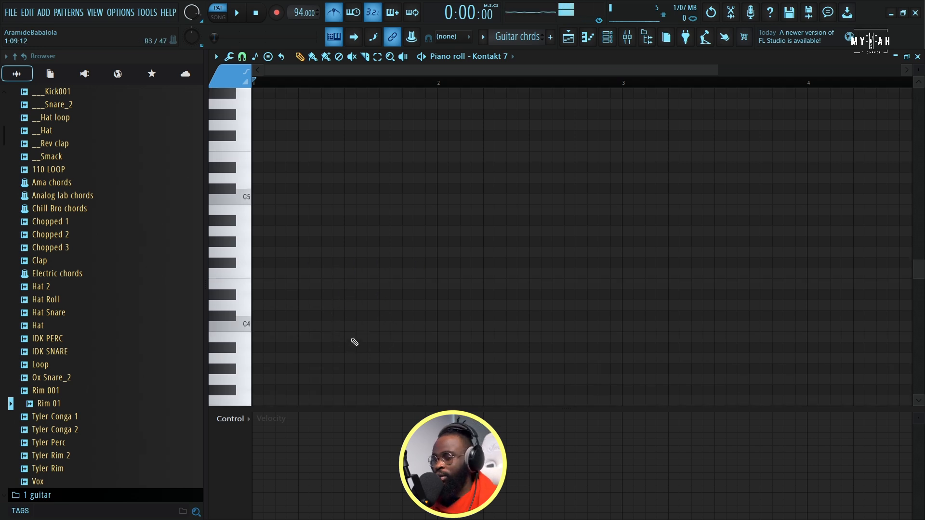
pyautogui.scroll(2, 357, 294)
pyautogui.scroll(2, 344, 272)
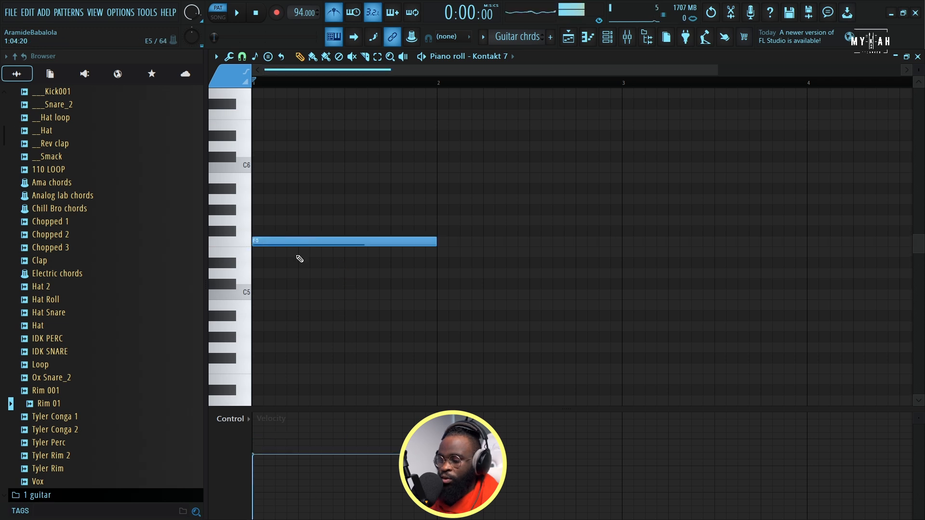
pyautogui.scroll(1, 306, 296)
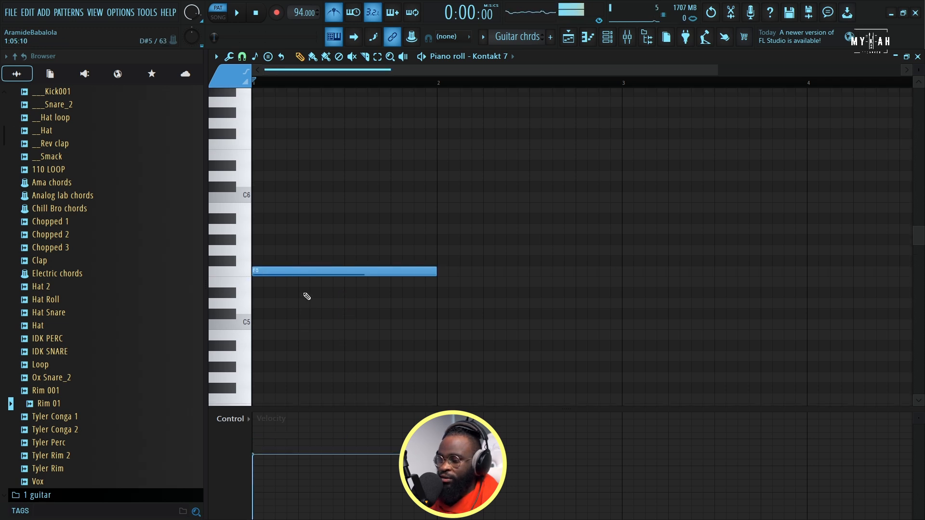
pyautogui.moveTo(295, 199); pyautogui.dragTo(211, 191)
pyautogui.scroll(1, 349, 161)
pyautogui.moveTo(270, 146); pyautogui.dragTo(235, 135)
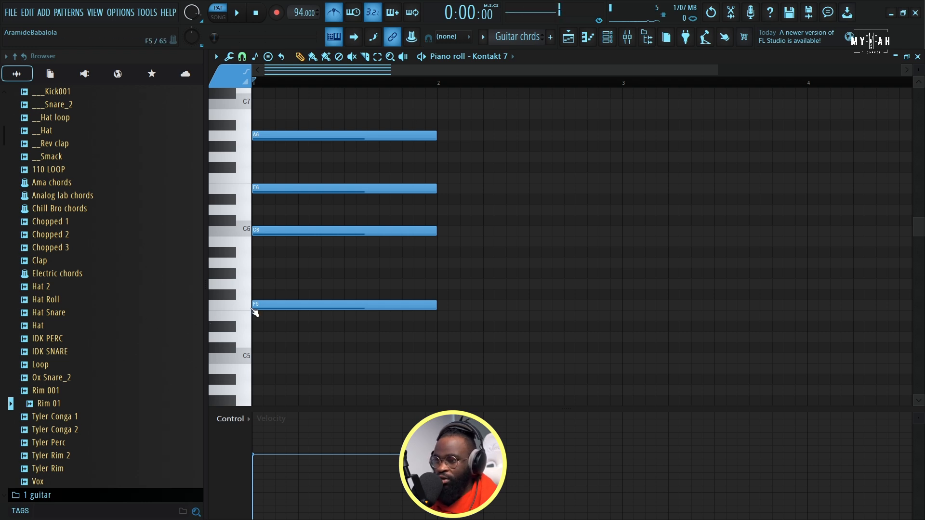
# Try the chord's A6 note an octave lower at A5, undo the move and play the chord for comparison
pyautogui.scroll(1, 300, 286)
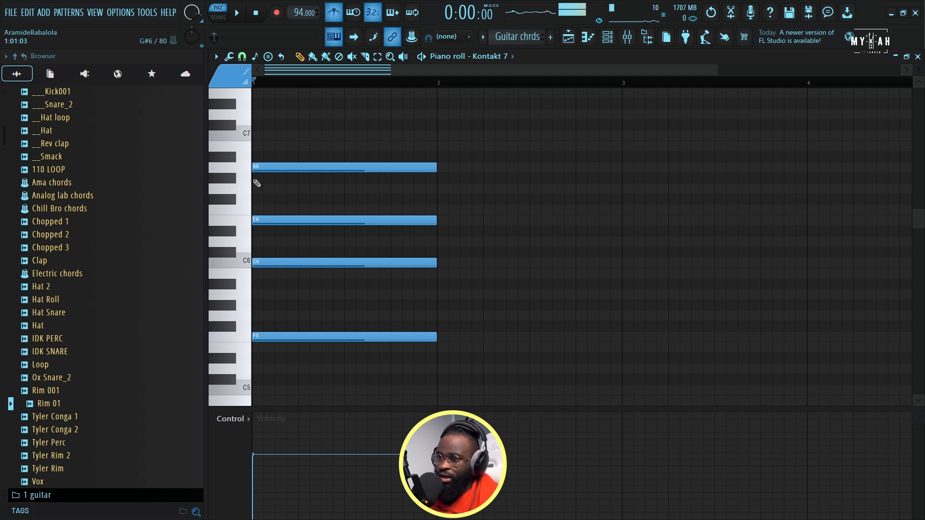
pyautogui.moveTo(264, 167); pyautogui.dragTo(270, 294)
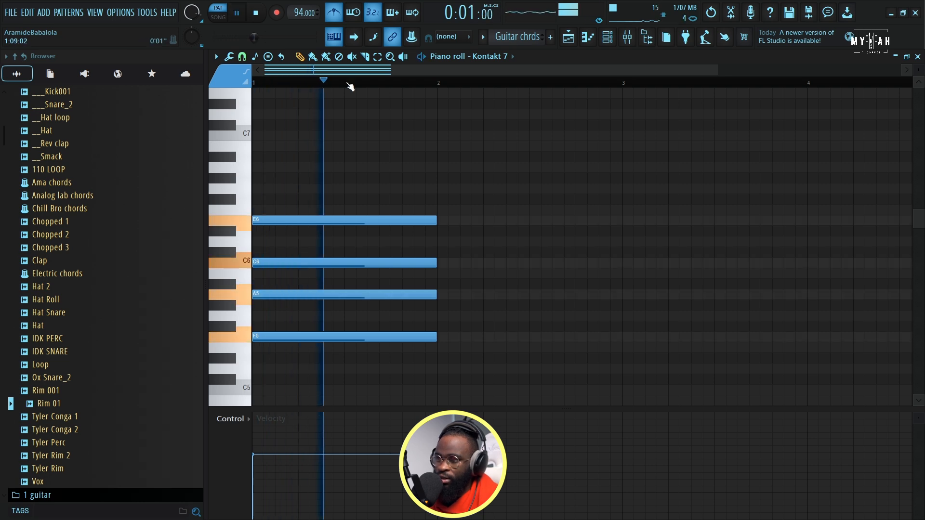
pyautogui.press('space')
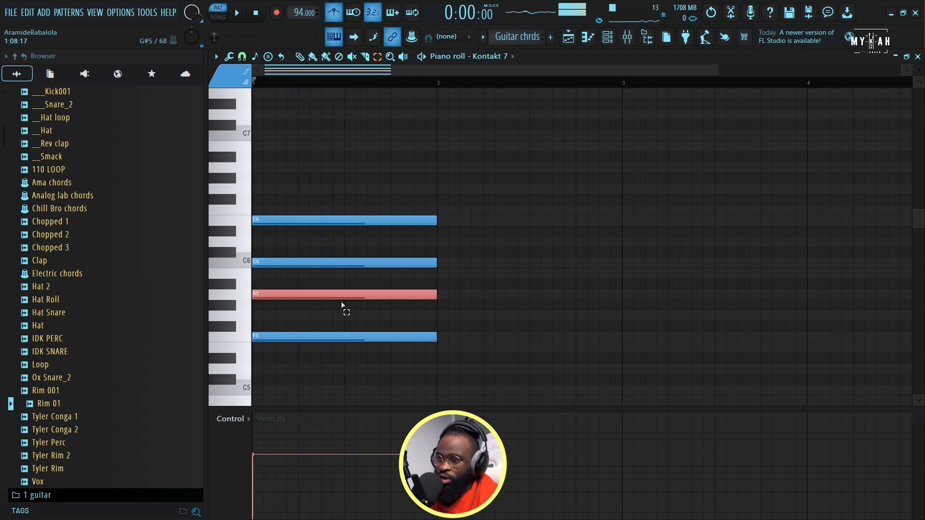
pyautogui.hotkey('ctrl', 'z')
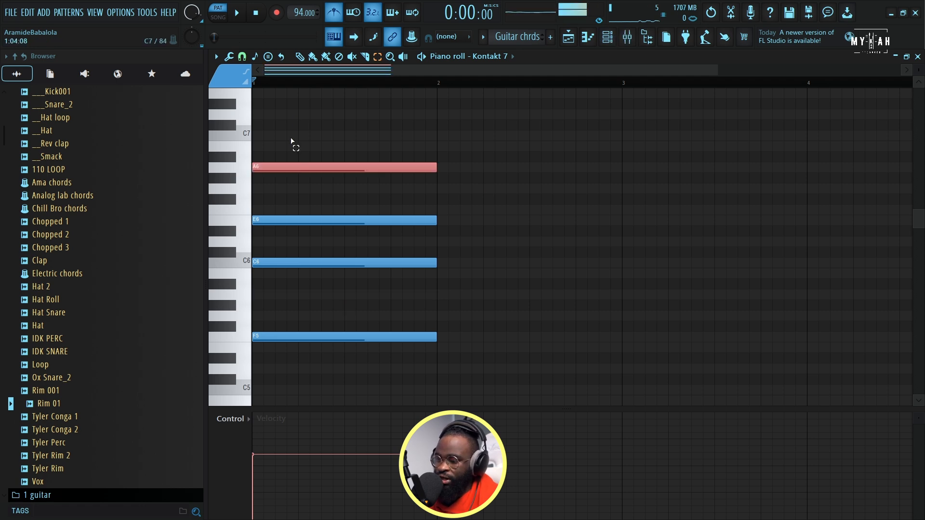
pyautogui.press('space')
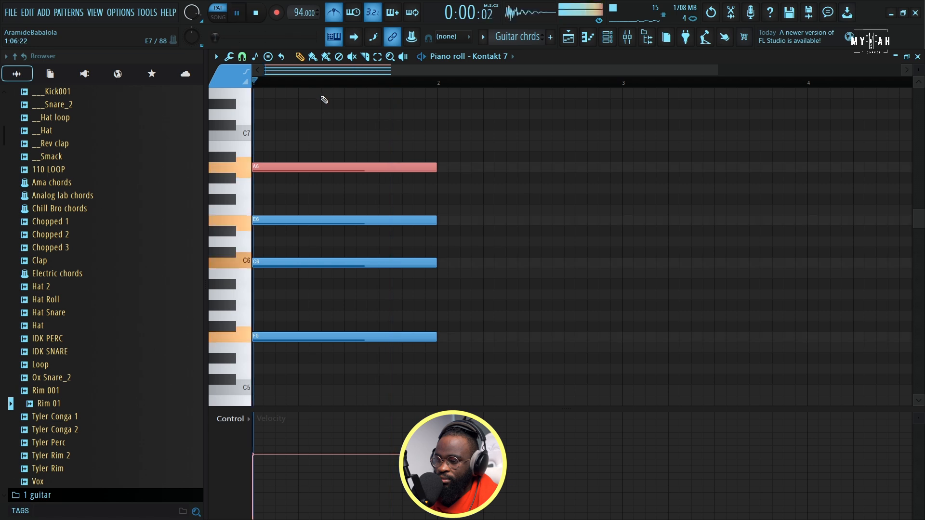
# Add a one-bar chord of E5, B5, D6 and G6 in bar 2 and play back the progression
pyautogui.scroll(-1, 327, 86)
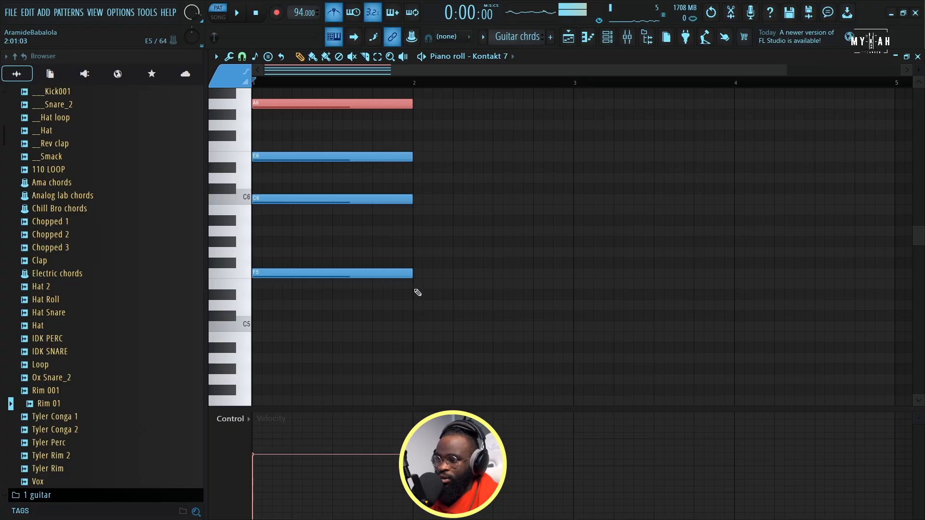
pyautogui.click(420, 286)
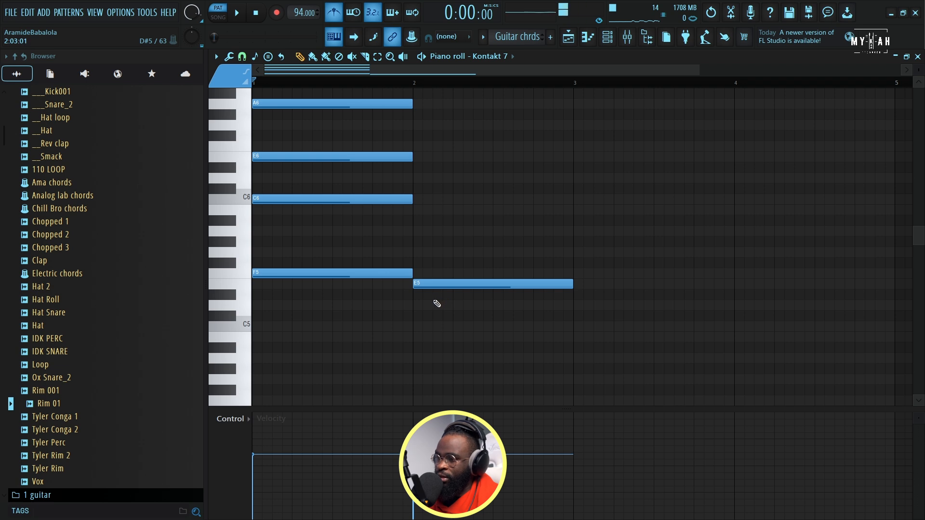
pyautogui.scroll(3, 435, 301)
pyautogui.moveTo(424, 243)
pyautogui.mouseDown()
pyautogui.moveTo(423, 219)
pyautogui.moveTo(421, 246)
pyautogui.mouseUp()
pyautogui.moveTo(415, 200); pyautogui.dragTo(419, 217)
pyautogui.moveTo(434, 179); pyautogui.dragTo(417, 159)
pyautogui.press('space')
pyautogui.scroll(-2, 440, 85)
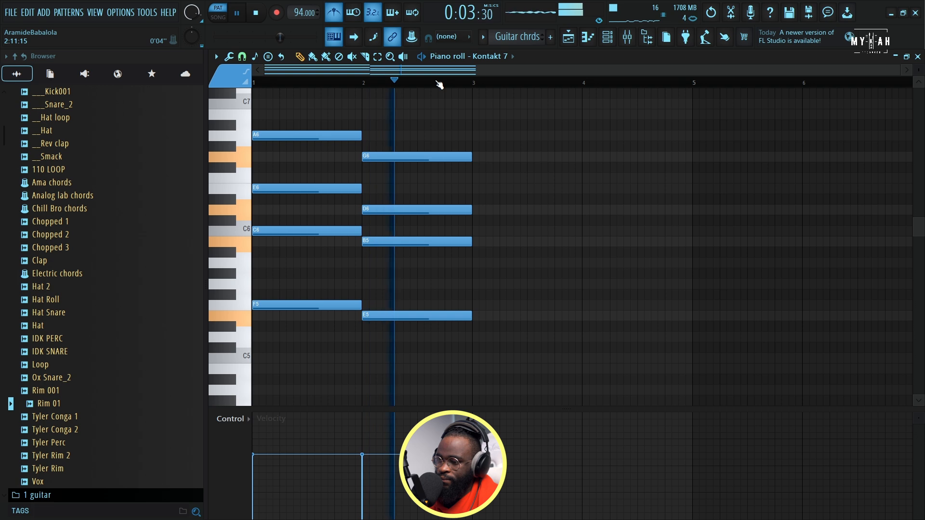
pyautogui.scroll(-3, 480, 268)
pyautogui.press('space')
# Add a one-bar chord of D5, A5, C6 and F6 in bar 3 and play back the progression
pyautogui.click(476, 271)
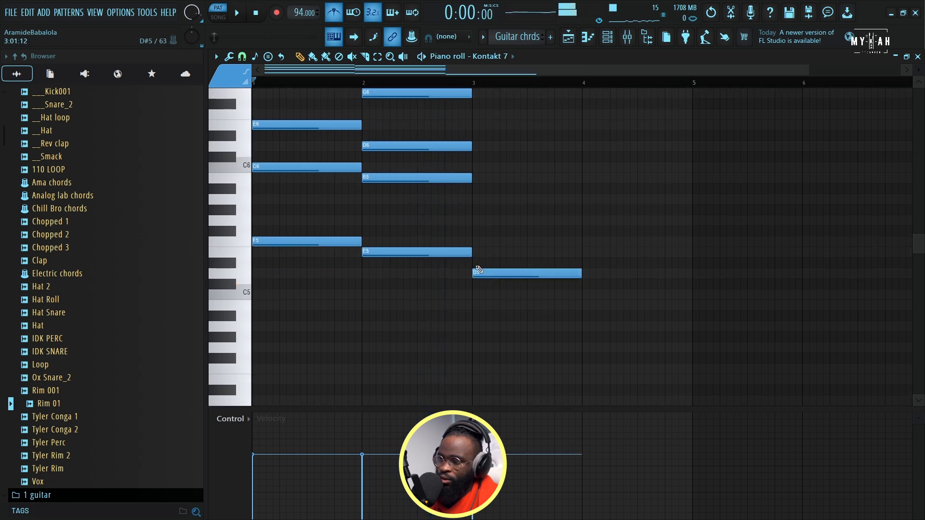
pyautogui.click(472, 199)
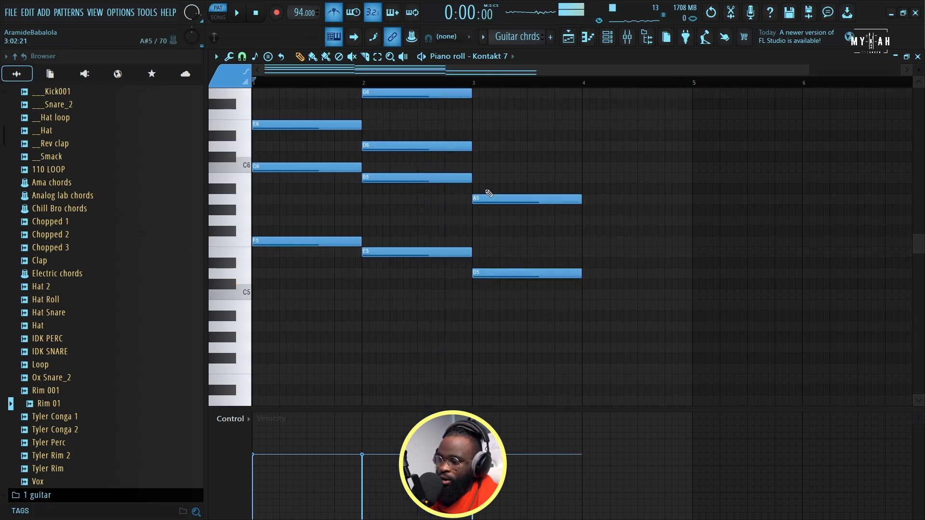
pyautogui.click(487, 167)
pyautogui.moveTo(473, 126); pyautogui.dragTo(479, 110)
pyautogui.press('space')
pyautogui.scroll(-1, 459, 83)
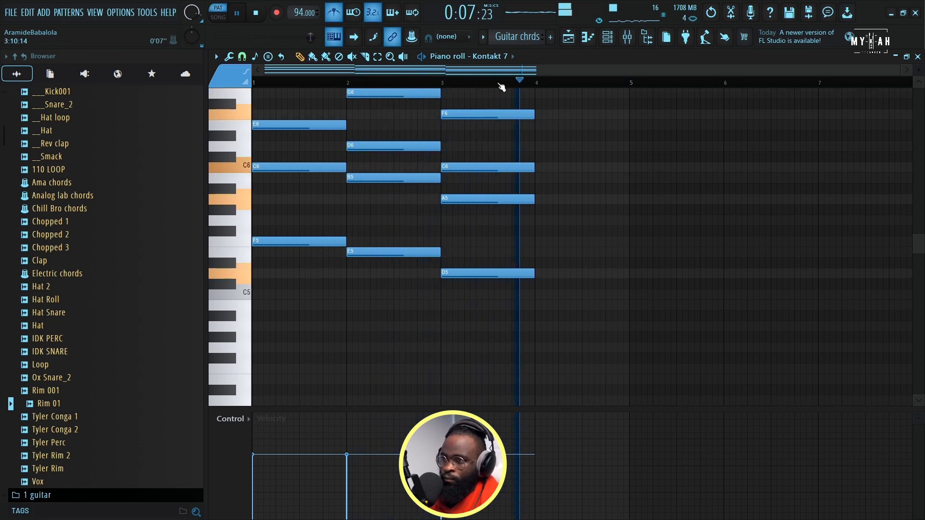
pyautogui.press('space')
# Add a fourth chord of C5, G5, B5 and E6 in bar 4 and play back the full progression
pyautogui.click(535, 294)
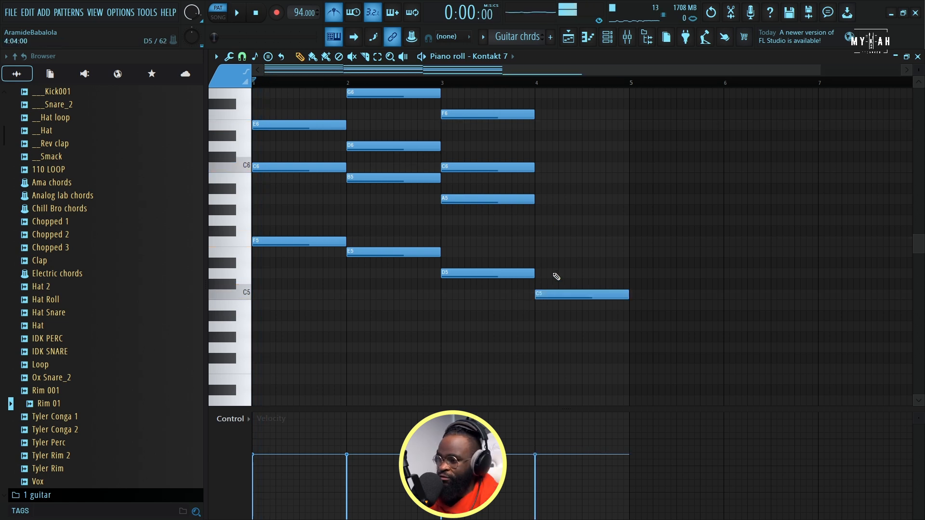
pyautogui.hotkey('ctrl', 'z')
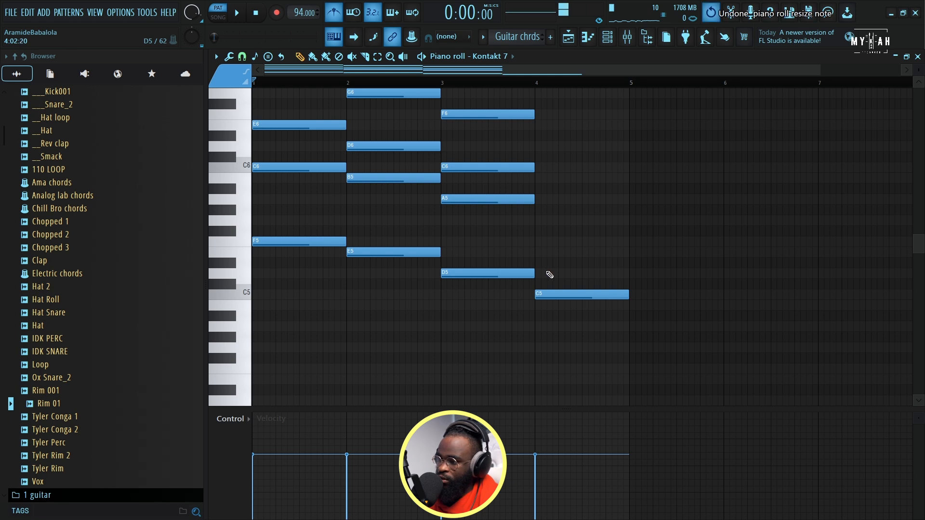
pyautogui.click(542, 256)
pyautogui.moveTo(542, 257); pyautogui.dragTo(536, 220)
pyautogui.moveTo(536, 187); pyautogui.dragTo(540, 125)
pyautogui.press('space')
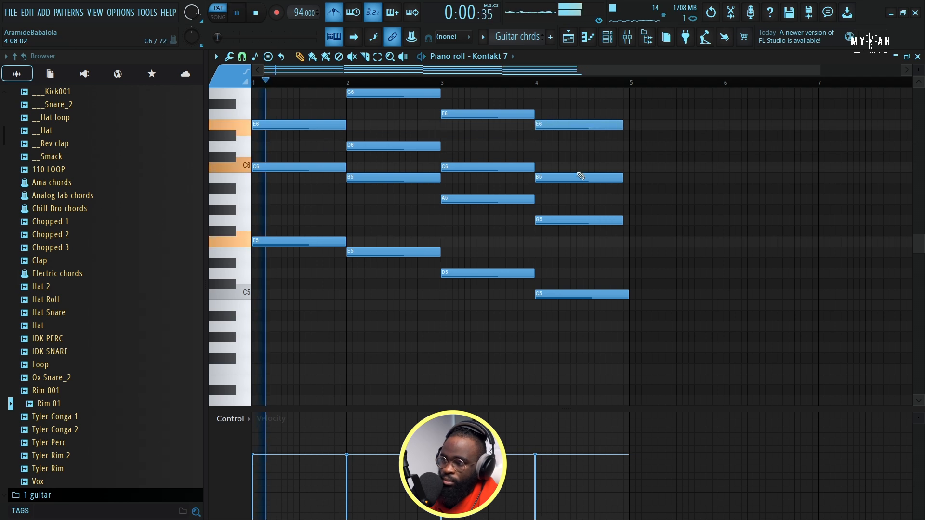
pyautogui.scroll(-1, 553, 87)
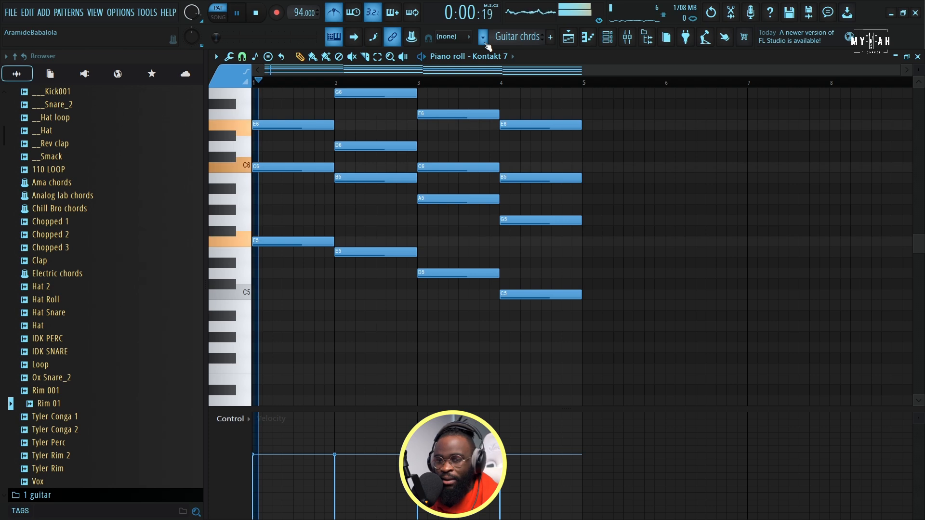
# Show the whole Guitar chrds clip in the playlist and stop playback
pyautogui.click(568, 37)
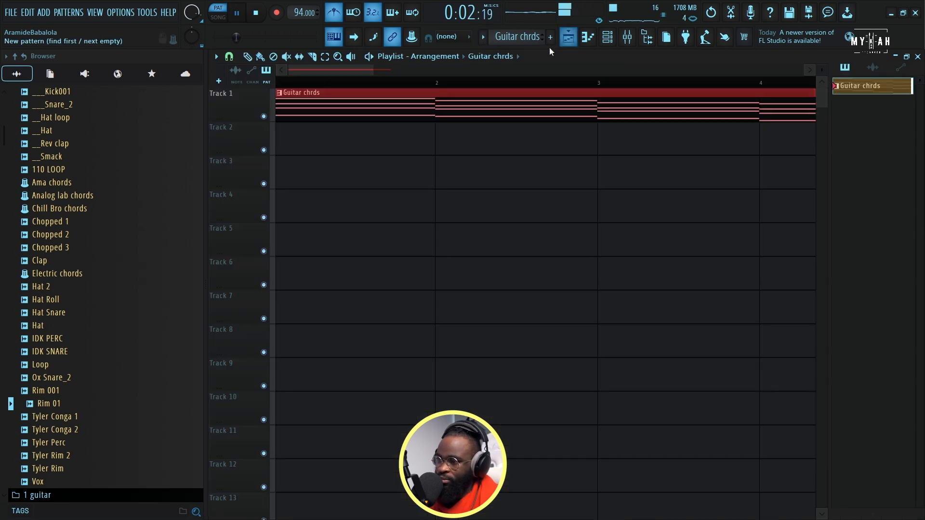
pyautogui.scroll(-4, 347, 87)
pyautogui.press('space')
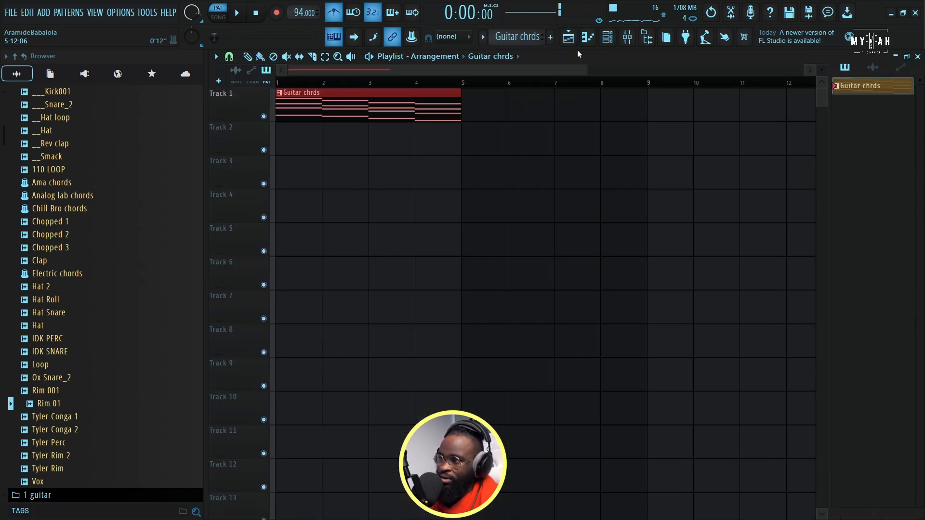
# Add Omnisphere as a second instrument with the In Memorium 1 patch and audition a C5 note
pyautogui.click(608, 38)
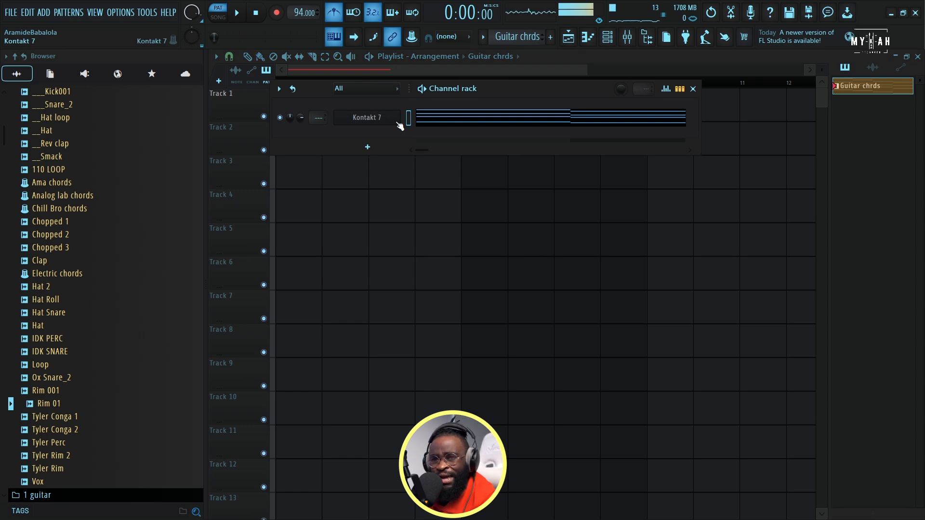
pyautogui.click(398, 123)
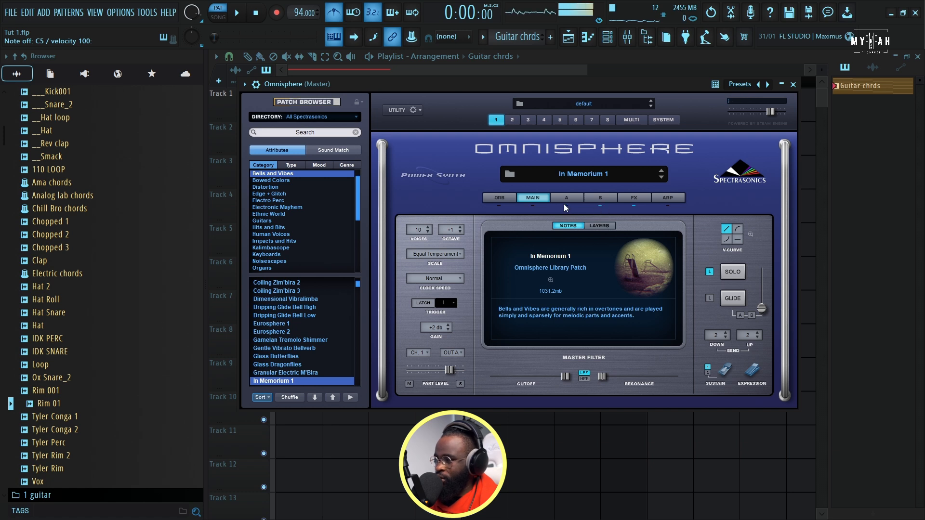
pyautogui.press('z')
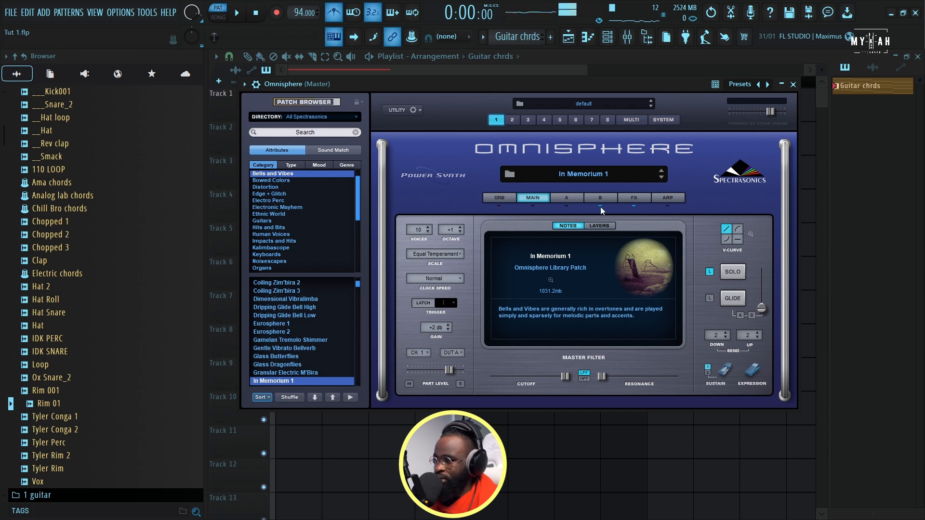
# Slightly lower the decay of layer A's amp envelope in Omnisphere and open the patch's common effects
pyautogui.click(569, 198)
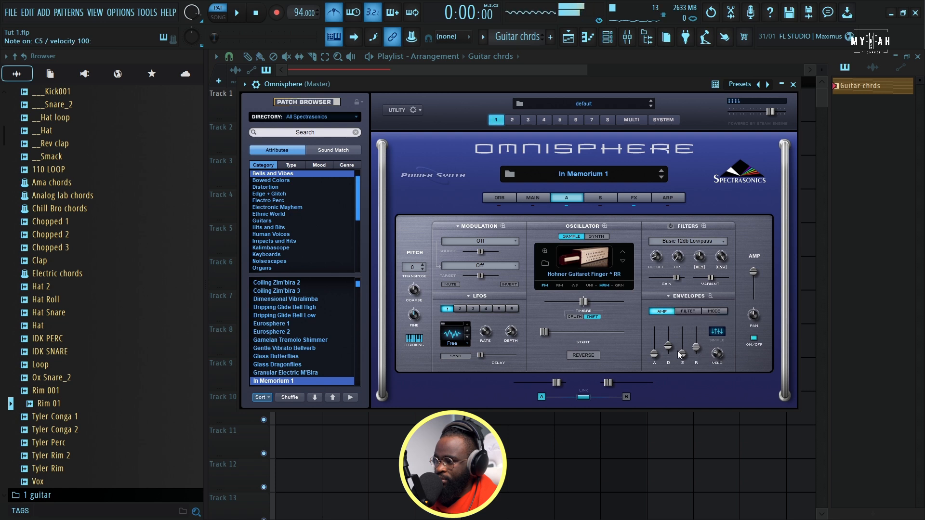
pyautogui.moveTo(668, 349); pyautogui.dragTo(671, 352)
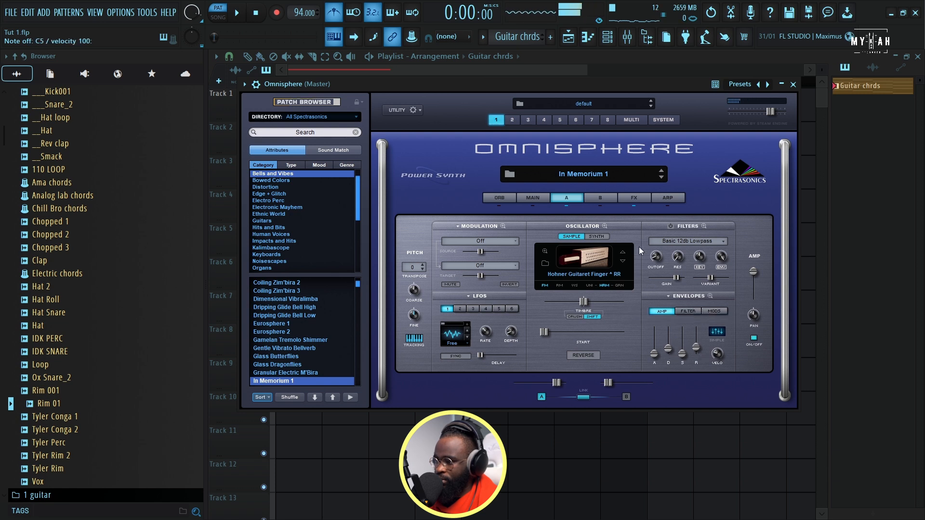
pyautogui.click(634, 199)
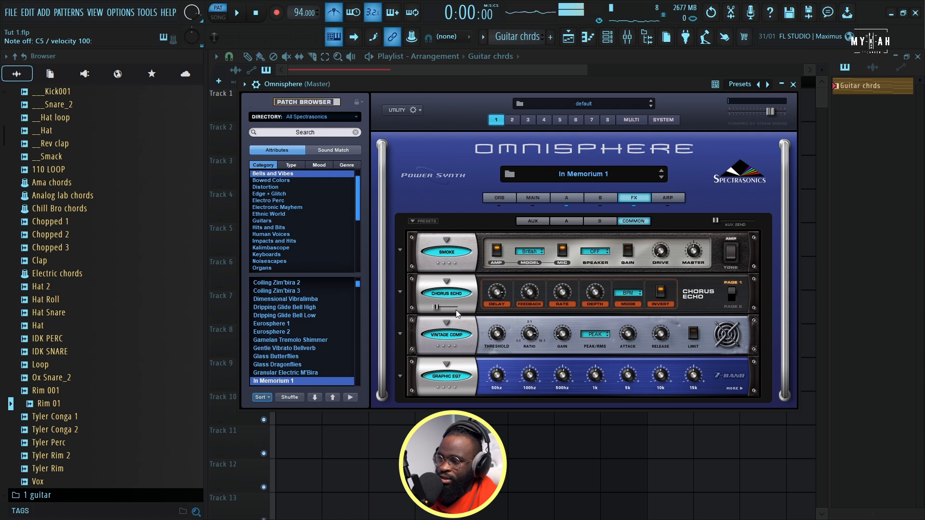
pyautogui.moveTo(463, 86); pyautogui.dragTo(485, 84)
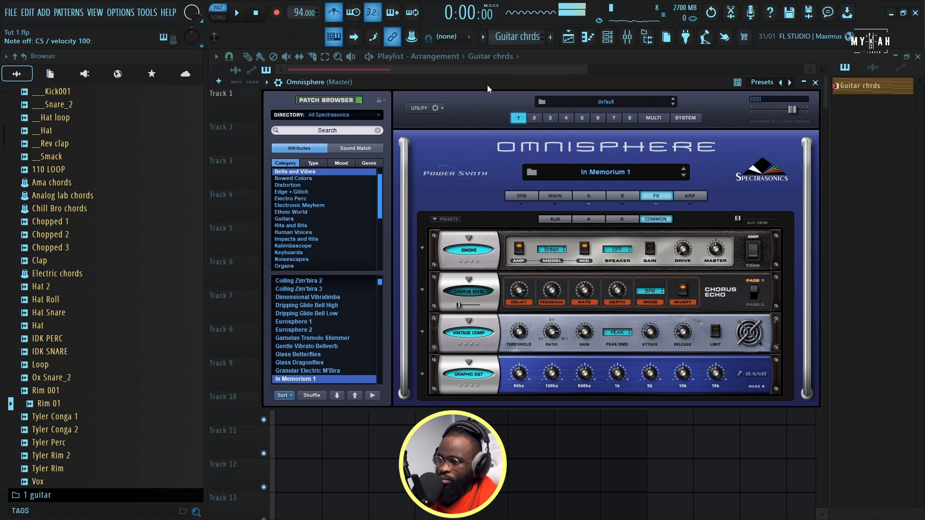
# Create a new pattern named "Chord 2"
pyautogui.click(483, 39)
pyautogui.click(565, 61)
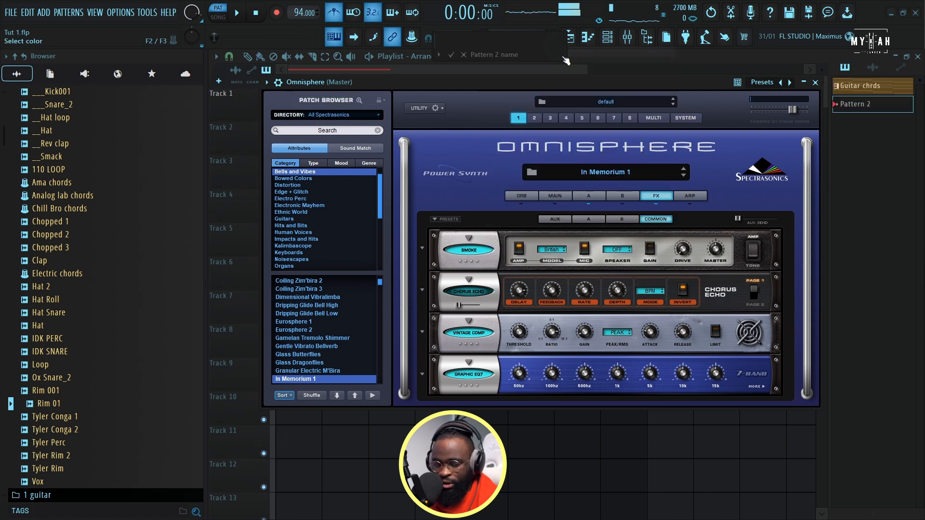
pyautogui.write('Chord 2')
pyautogui.press('Return')
# Copy the chord notes from the Guitar chrds pattern into the Omnisphere channel of the Chord 2 pattern
pyautogui.click(384, 104)
pyautogui.click(608, 37)
pyautogui.press('Escape')
pyautogui.click(484, 38)
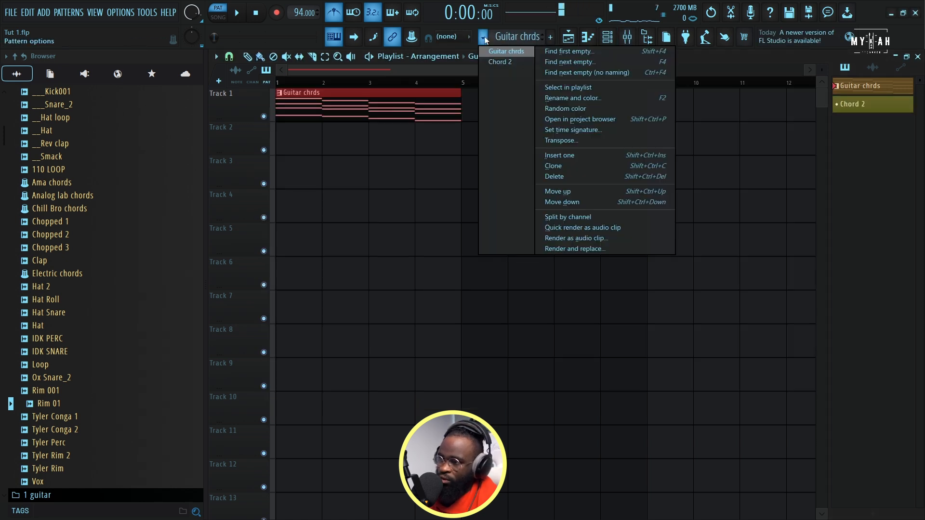
pyautogui.click(498, 62)
pyautogui.press('F6')
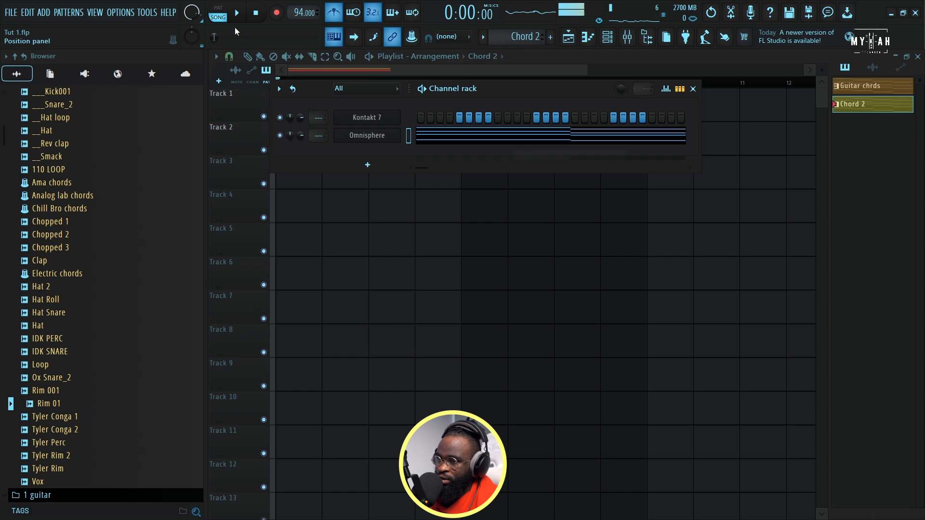
# Transpose all Omnisphere notes in Chord 2 down two octaves and play the pattern
pyautogui.press('space')
pyautogui.click(433, 138)
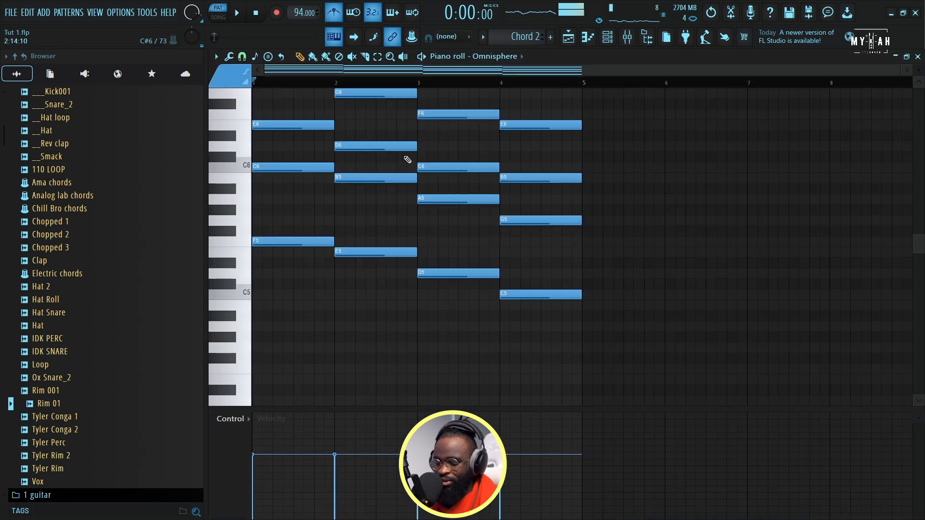
pyautogui.hotkey('ctrl', 'Down')
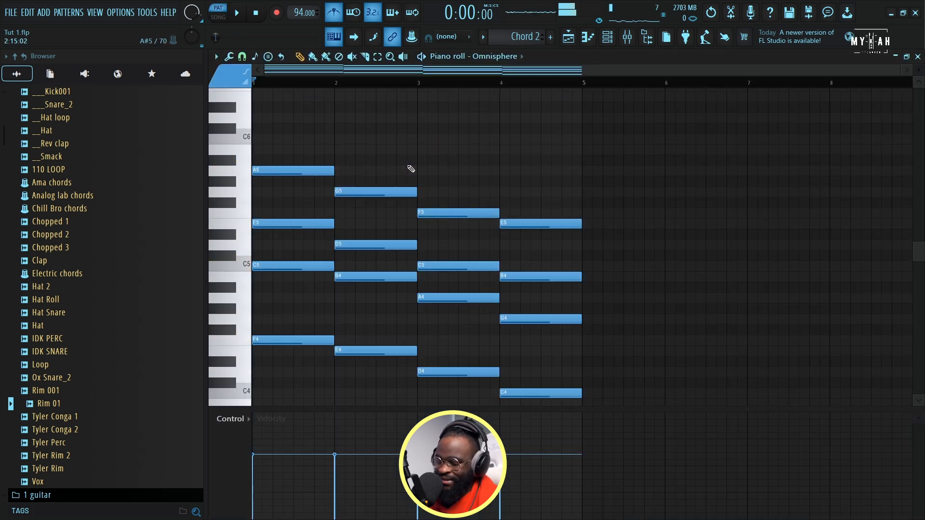
pyautogui.hotkey('ctrl', 'Down')
pyautogui.press('space')
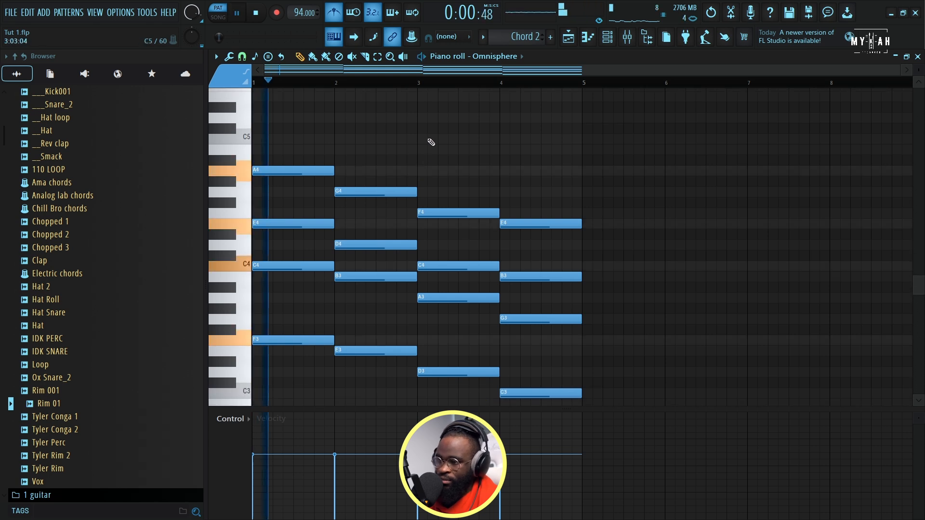
# Slightly raise the decay of layer A's amp envelope in Omnisphere while playing the Chord 2 pattern
pyautogui.click(608, 40)
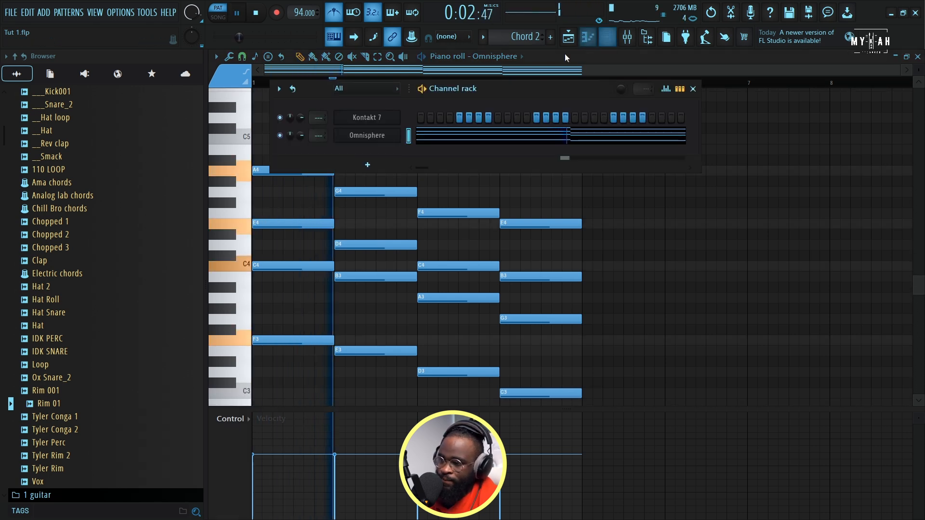
pyautogui.click(378, 139)
pyautogui.press('space')
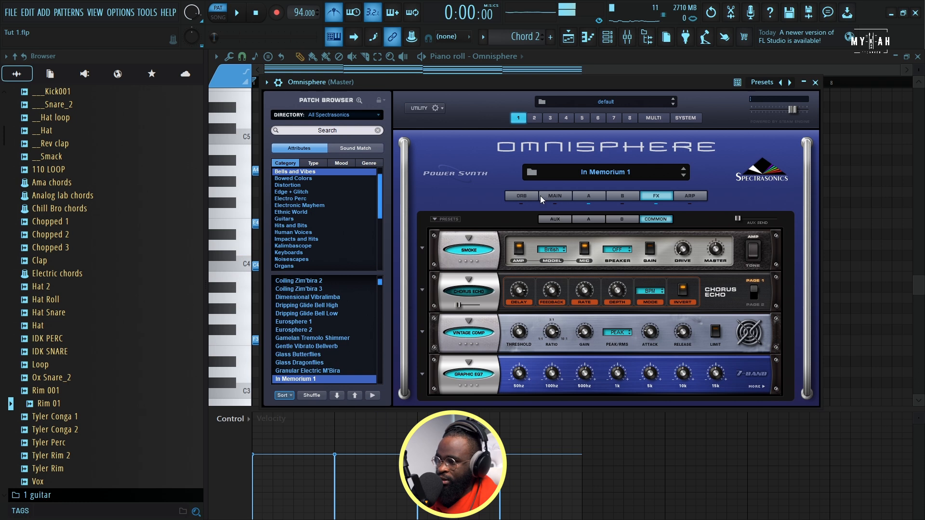
pyautogui.click(589, 196)
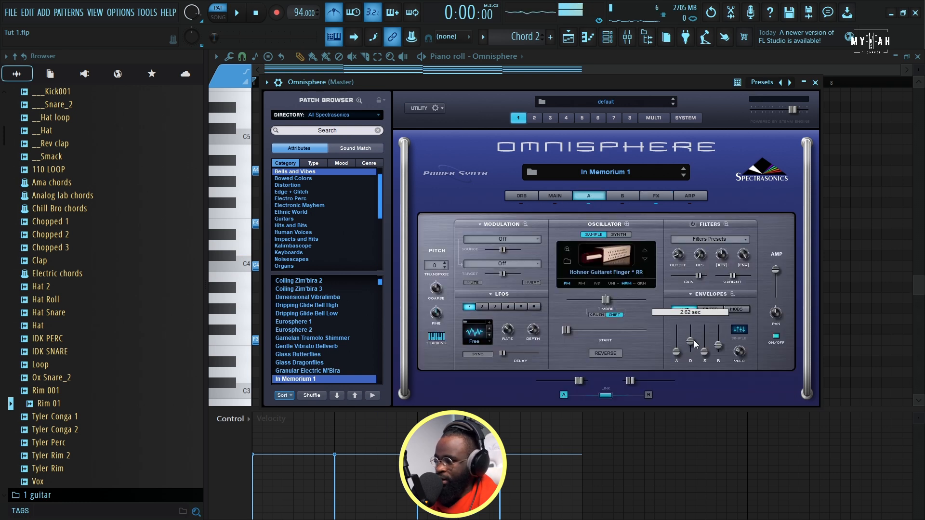
pyautogui.press('space')
pyautogui.moveTo(692, 339); pyautogui.dragTo(693, 337)
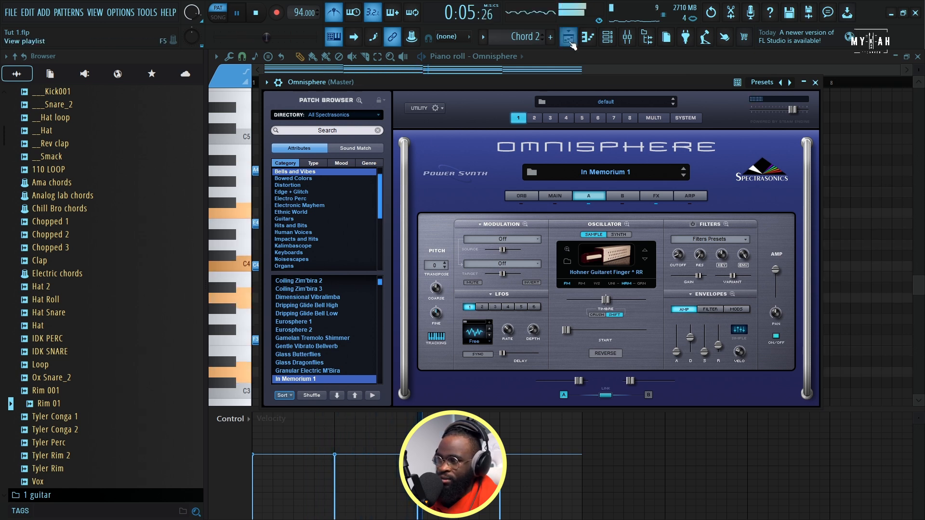
# Place the Chord 2 pattern on Track 2 of the playlist beneath Guitar chrds and play the song
pyautogui.click(568, 37)
pyautogui.press('space')
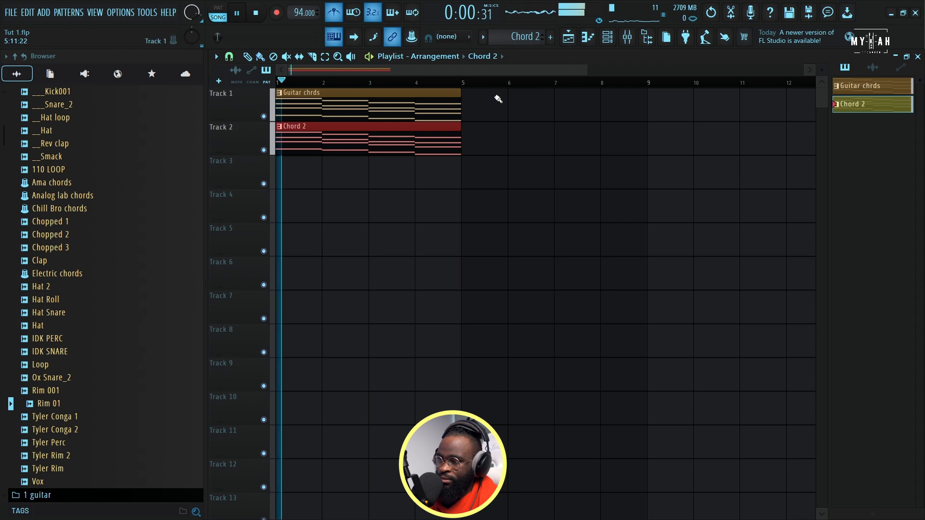
pyautogui.click(406, 99)
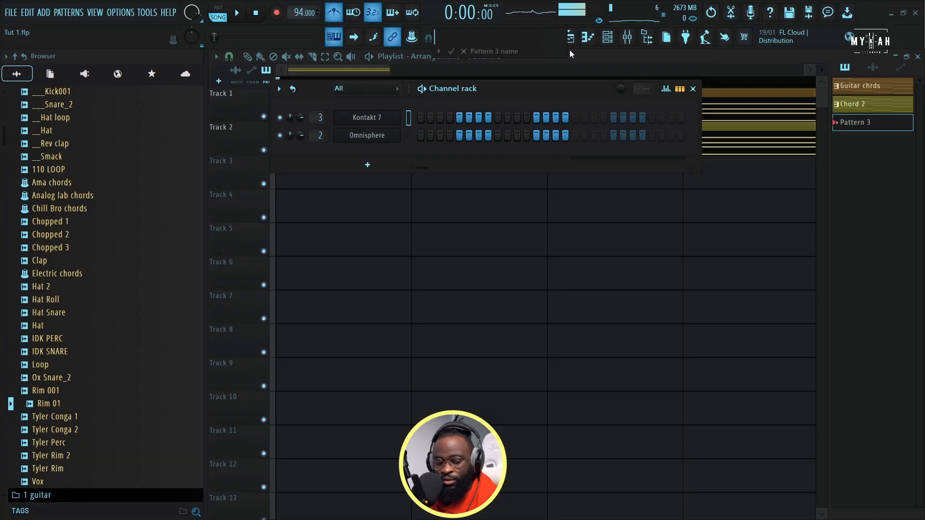
# Name the new pattern "Ep" and load the Basic 1 program in Lounge Lizard EP-4
pyautogui.write('Ep')
pyautogui.press('Return')
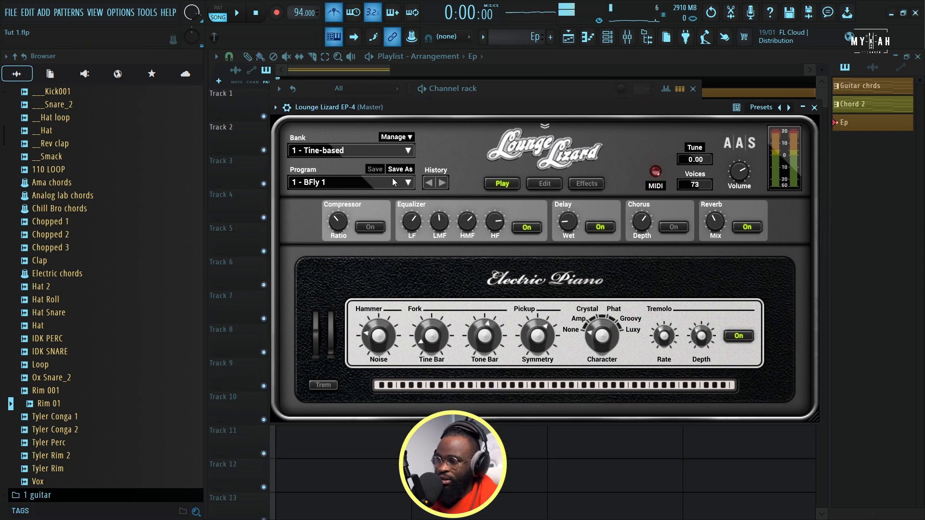
pyautogui.click(395, 183)
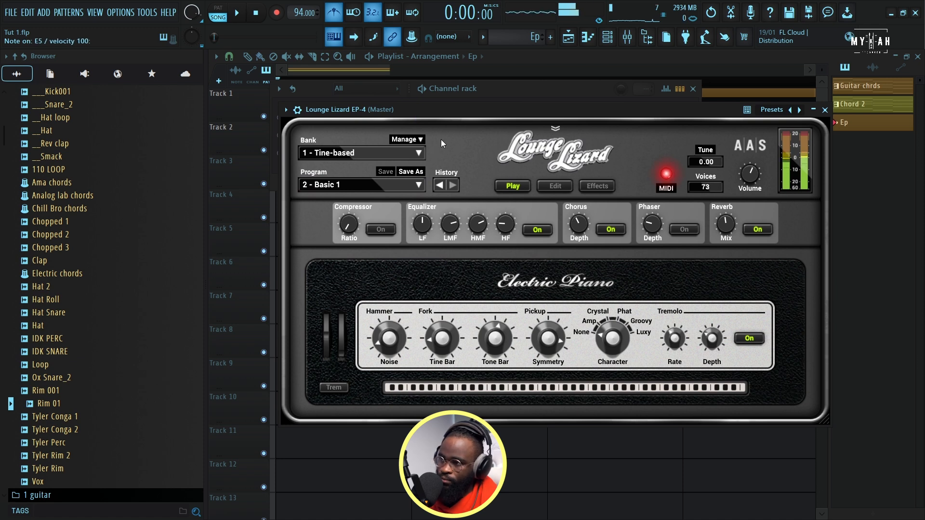
# Review the Lounge Lizard EP-4 chord notes and play the Ep pattern in pattern mode
pyautogui.press('F7')
pyautogui.scroll(6, 431, 154)
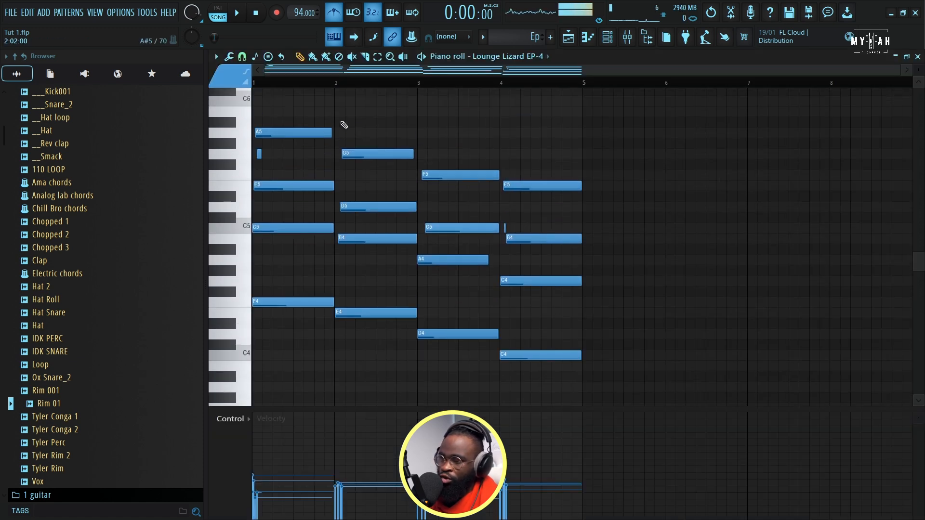
pyautogui.press('space')
pyautogui.scroll(-2, 411, 231)
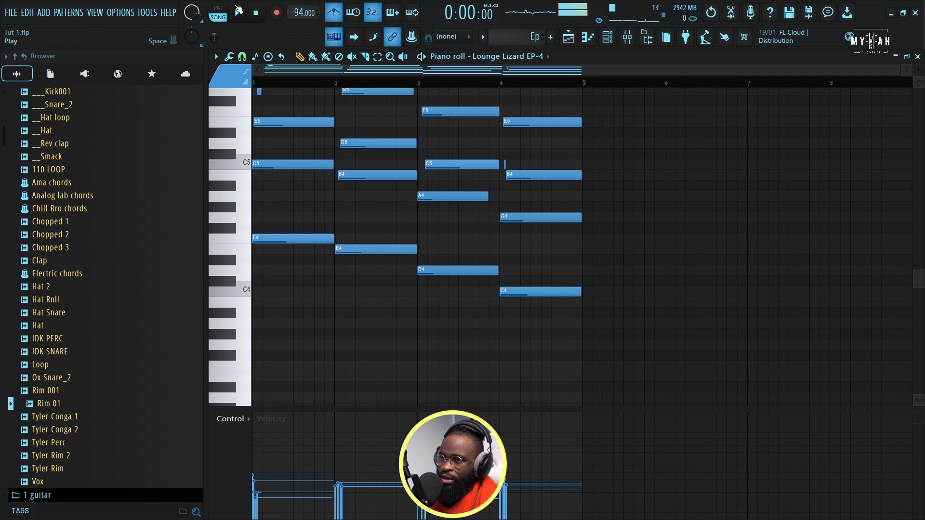
pyautogui.press('space')
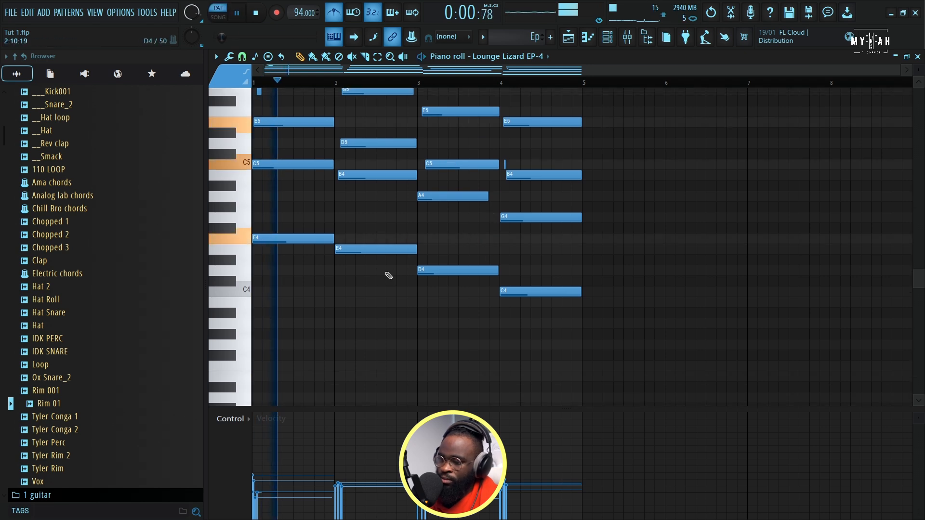
# Adjust the Lounge Lizard EP-4 channel's volume and replay the Ep pattern's four-bar chords
pyautogui.click(616, 37)
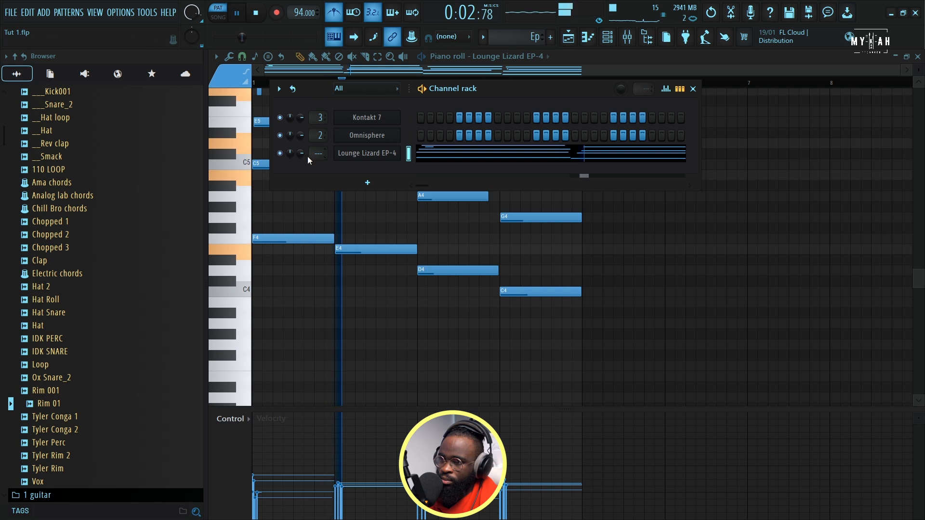
pyautogui.press('F6')
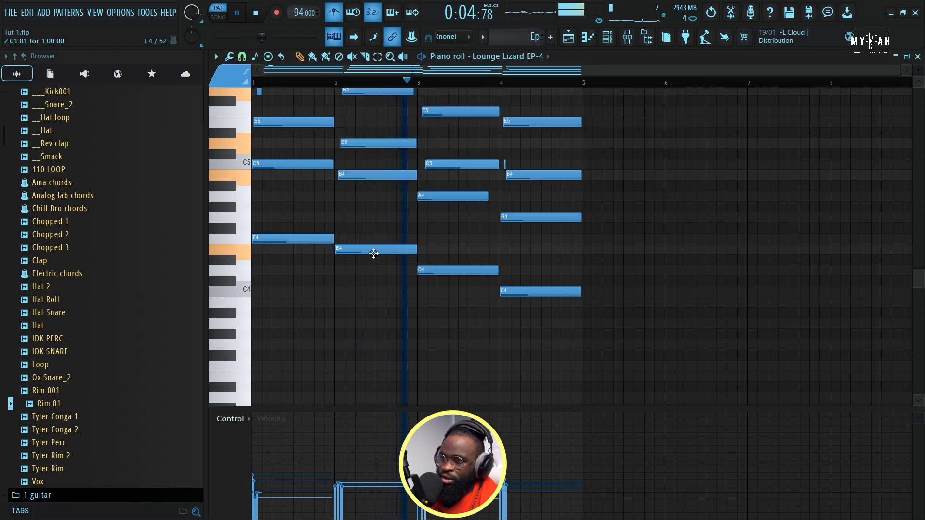
pyautogui.press('space')
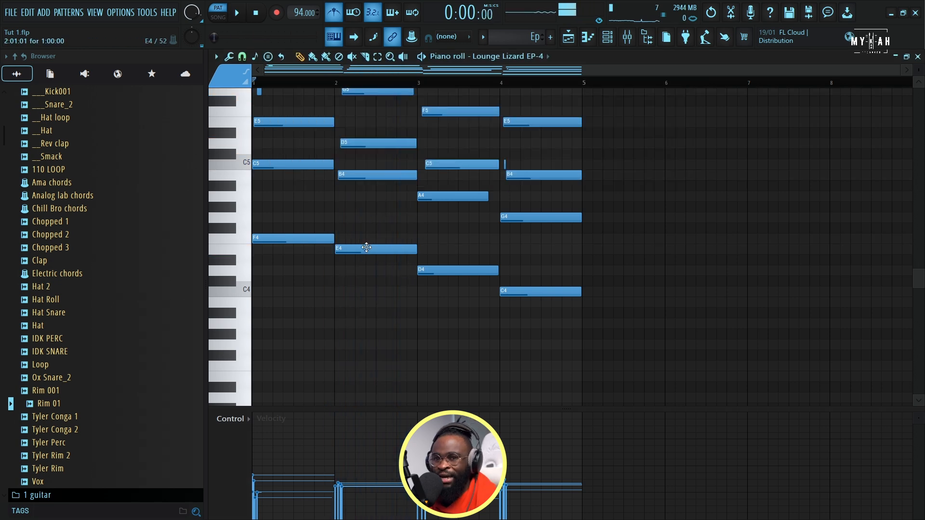
pyautogui.press('space')
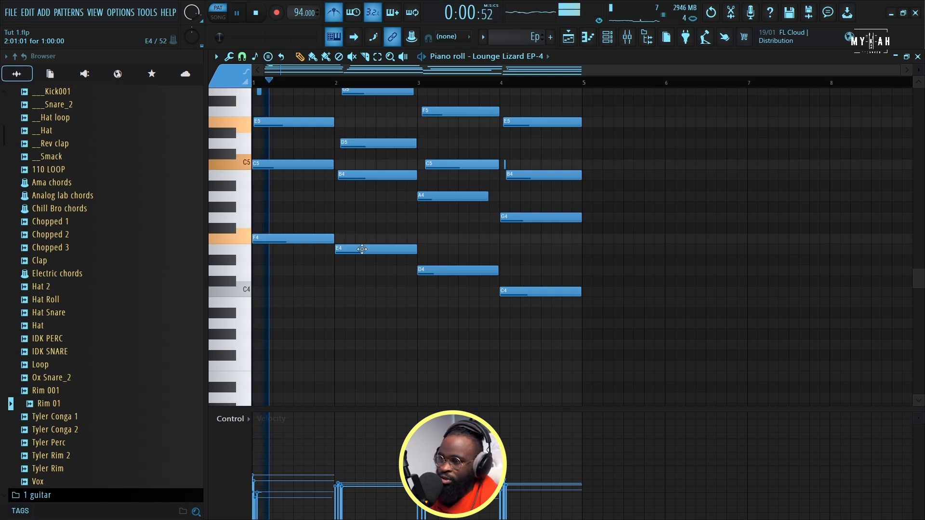
pyautogui.scroll(3, 345, 217)
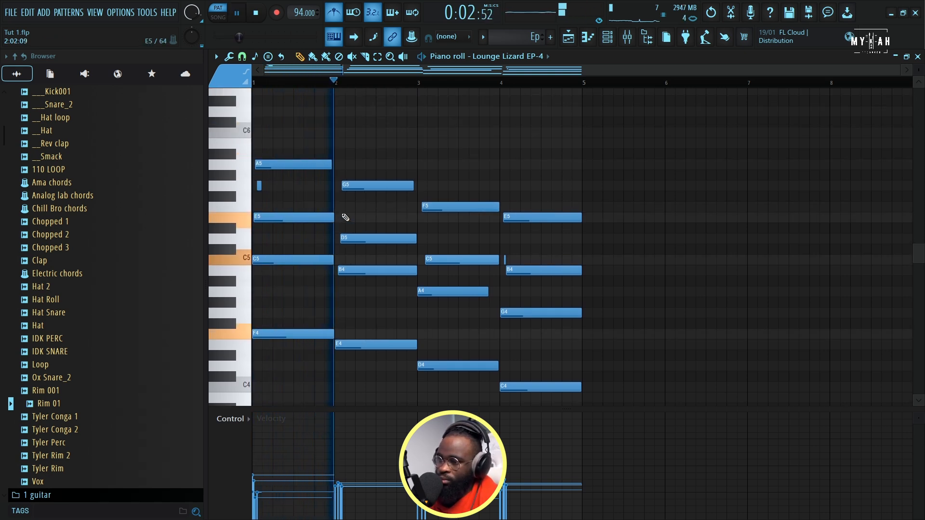
pyautogui.scroll(-2, 412, 249)
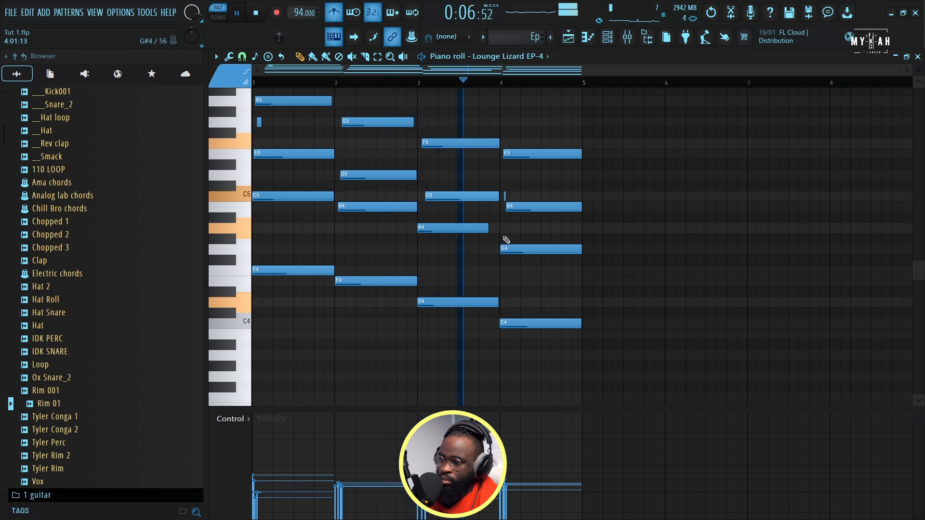
# Place the Ep pattern at bar 1 of Track 3 in the playlist and play the song
pyautogui.click(576, 38)
pyautogui.click(301, 173)
pyautogui.press('space')
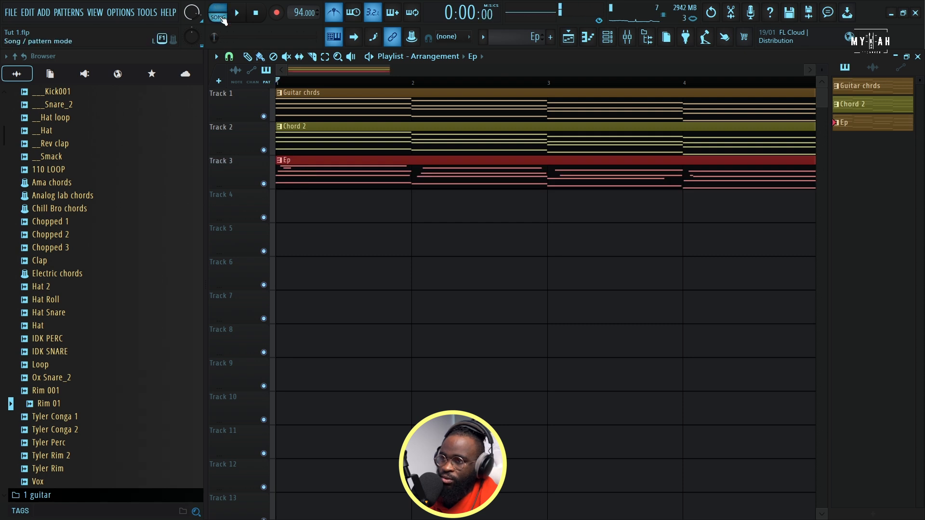
pyautogui.press('space')
pyautogui.scroll(-4, 314, 86)
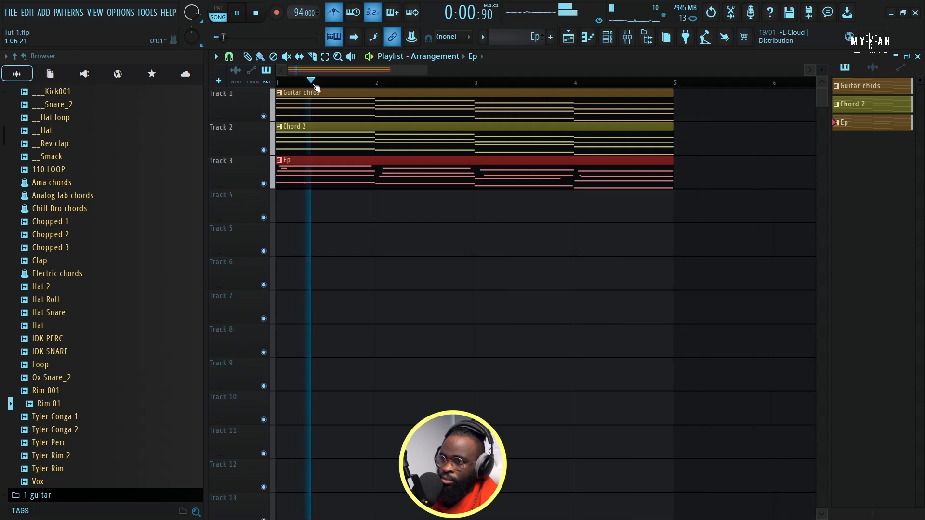
# Lower the Omnisphere channel's volume during song playback and stop playing
pyautogui.click(365, 133)
pyautogui.click(605, 38)
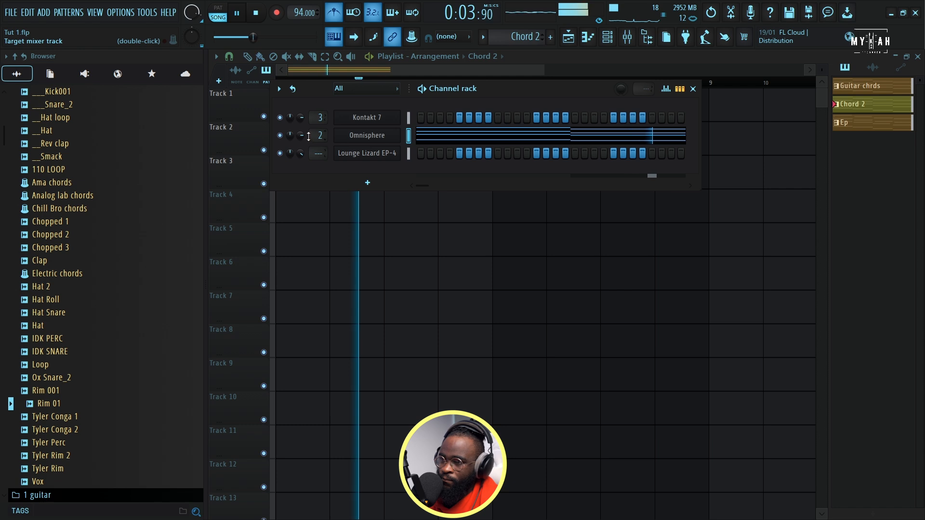
pyautogui.moveTo(300, 135); pyautogui.dragTo(300, 145)
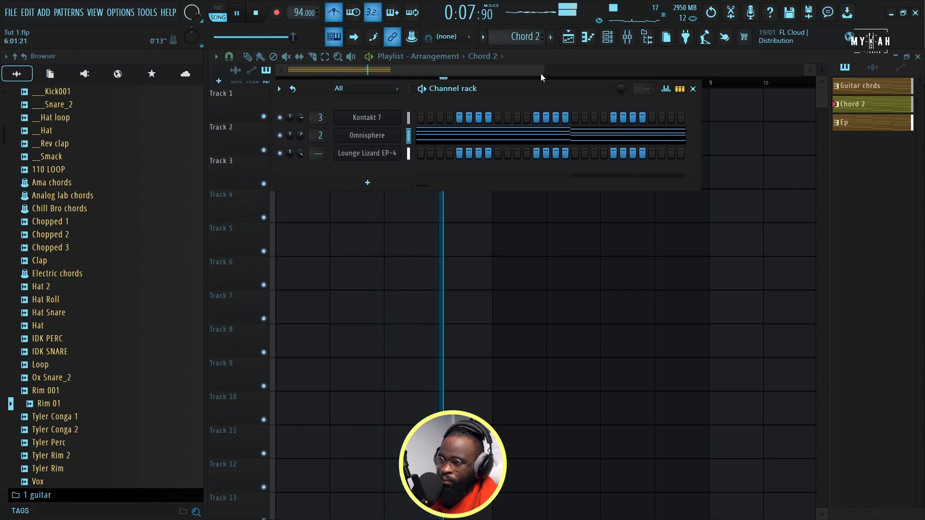
pyautogui.moveTo(542, 73); pyautogui.dragTo(406, 78)
pyautogui.scroll(-4, 413, 83)
pyautogui.press('space')
# Add the "-_You Stayed Down 93BPM VOCAL" stem from the STAYED DOWN 93 folder to the start of Track 4
pyautogui.scroll(12, 106, 242)
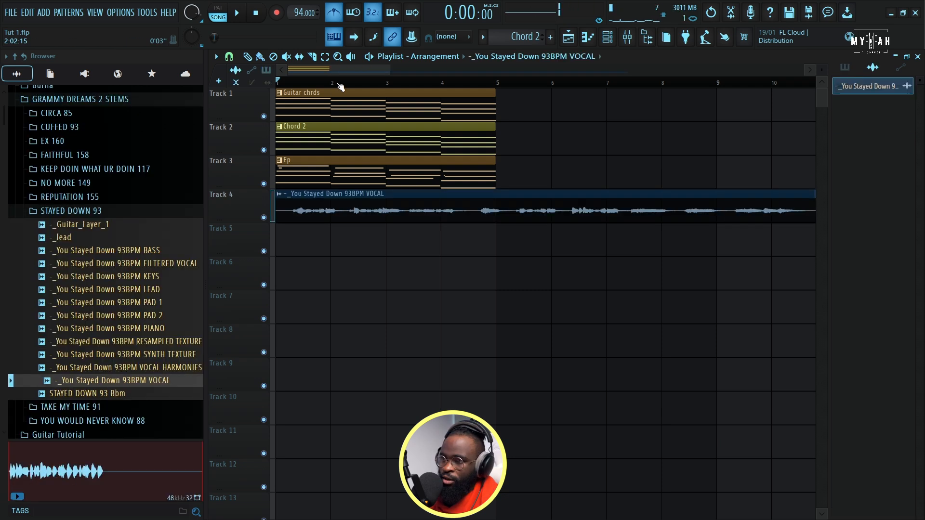
pyautogui.scroll(-5, 315, 178)
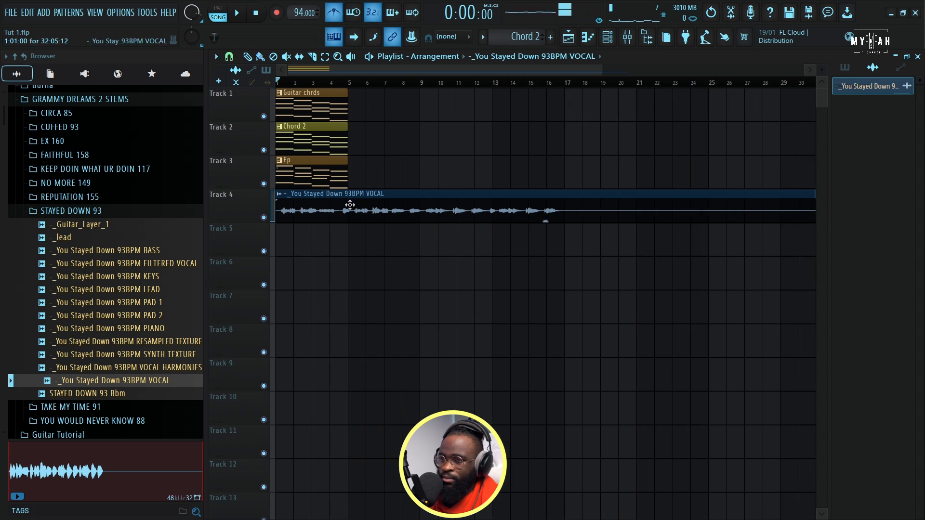
# Open the sample settings of the vocal clip on Track 4 and adjust its pitch shift
pyautogui.doubleClick(321, 216)
pyautogui.click(319, 188)
pyautogui.moveTo(335, 160); pyautogui.dragTo(353, 86)
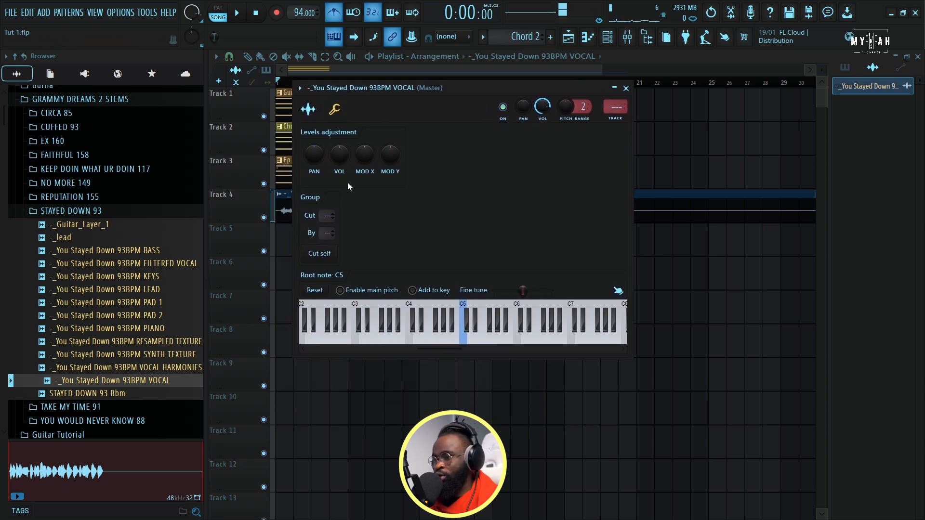
pyautogui.click(318, 112)
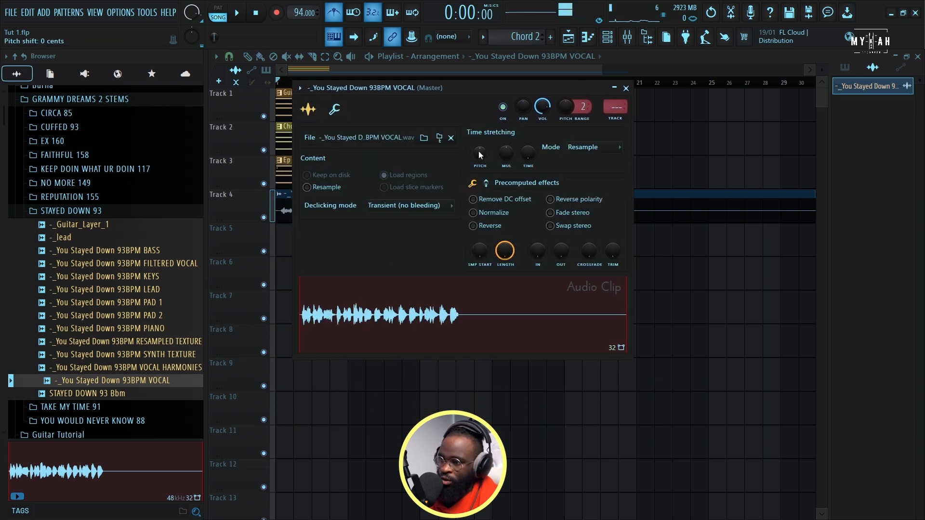
pyautogui.click(397, 73)
# Set the vocal clip's time-stretching mode to Stretch and match the clip to the project tempo
pyautogui.scroll(-2, 396, 87)
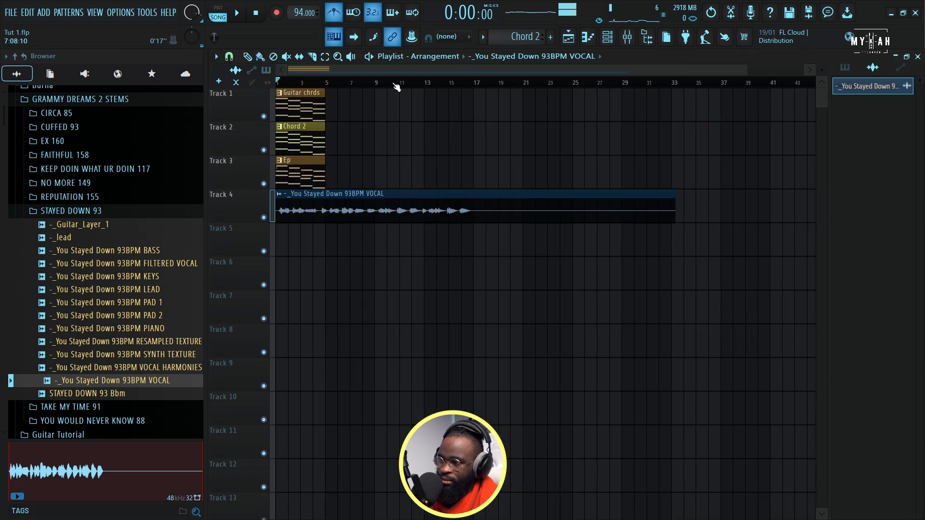
pyautogui.doubleClick(431, 201)
pyautogui.click(568, 156)
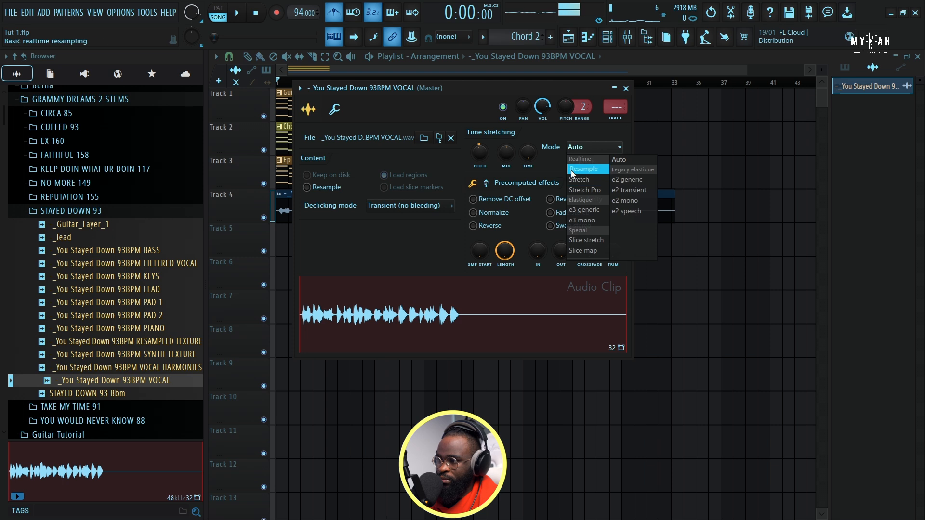
pyautogui.click(576, 179)
pyautogui.press('Escape')
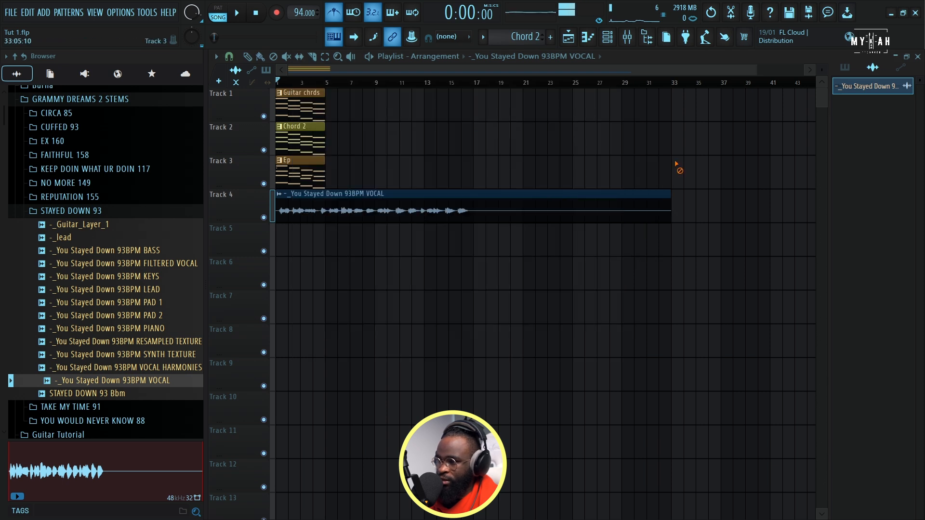
# Play the arrangement with the vocal and turn off the metronome
pyautogui.scroll(3, 283, 88)
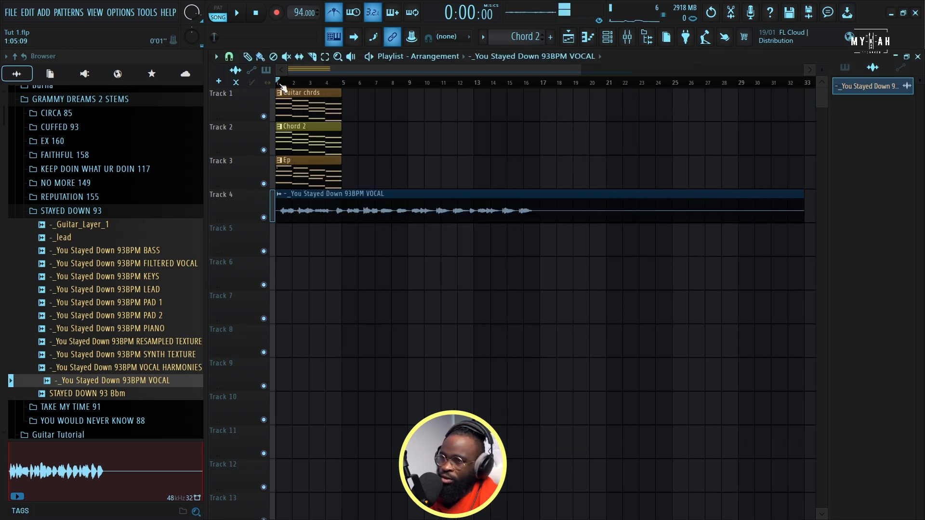
pyautogui.press('space')
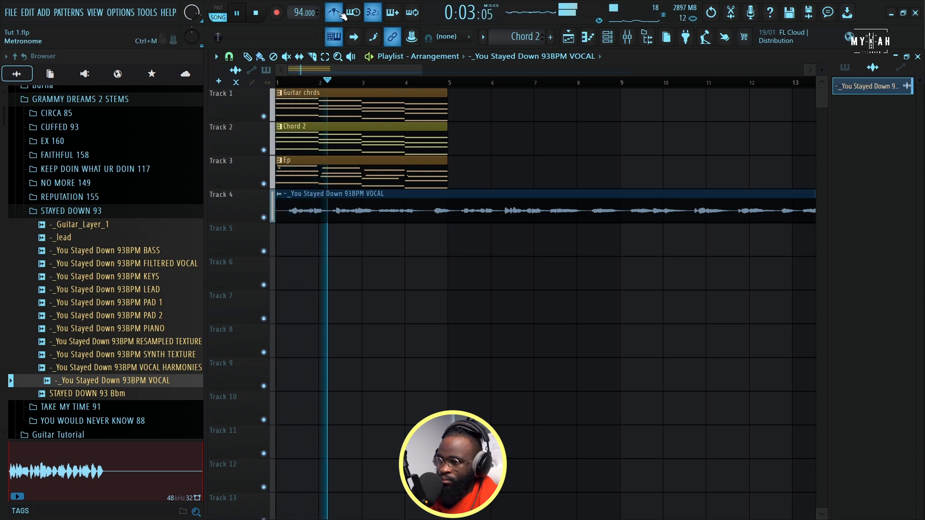
pyautogui.scroll(-3, 323, 68)
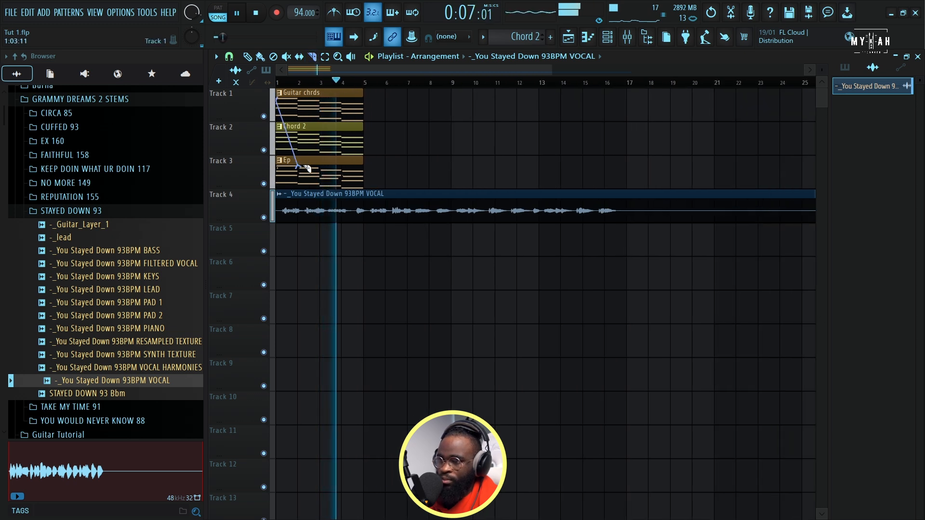
# Duplicate the Guitar chrds, Chord 2 and Ep clips to start at bar 5 on their tracks
pyautogui.moveTo(281, 97); pyautogui.dragTo(355, 180)
pyautogui.click(248, 57)
pyautogui.moveTo(288, 108); pyautogui.dragTo(390, 115)
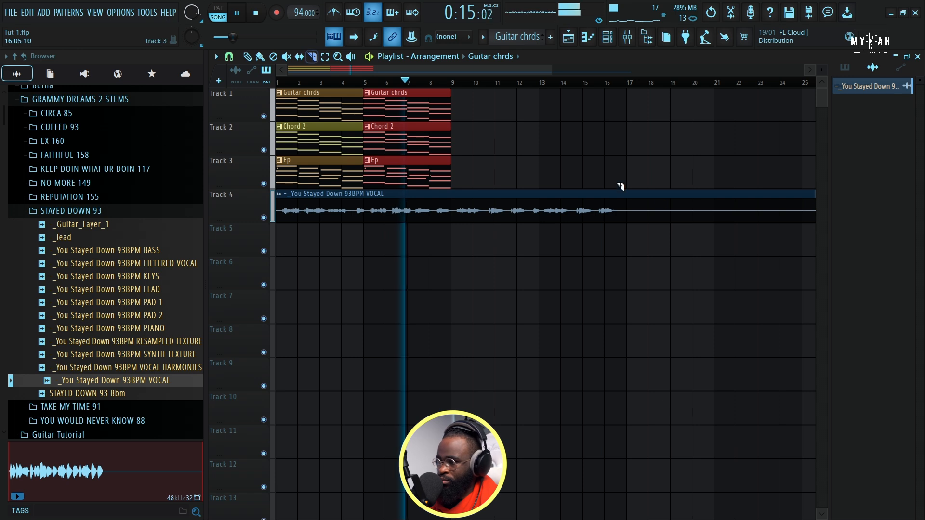
# Slice the vocal clip on Track 4 at bar 17 and delete the silent remainder
pyautogui.click(633, 194)
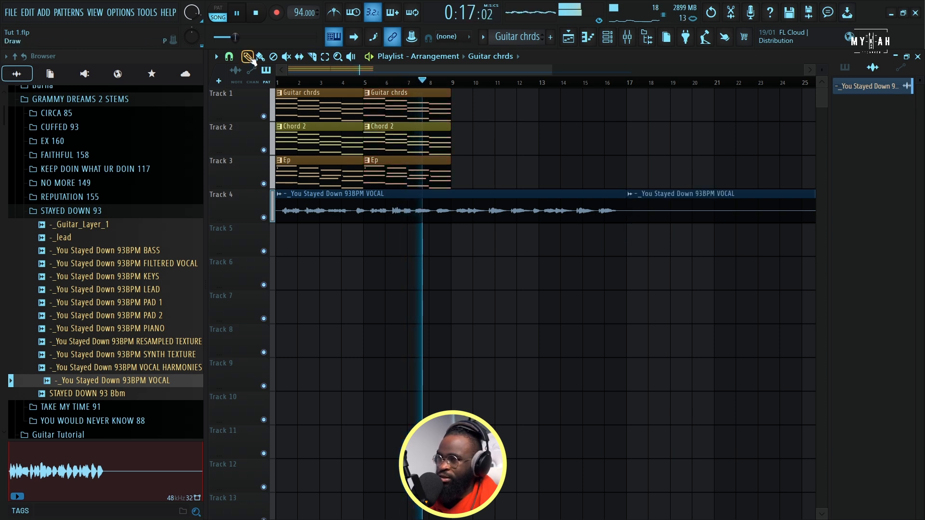
pyautogui.rightClick(640, 200)
# Duplicate all Guitar chrds, Chord 2 and Ep clips from bars 1 to 8 to start at bar 9, and stop playback
pyautogui.moveTo(681, 73); pyautogui.dragTo(561, 80)
pyautogui.scroll(-3, 563, 85)
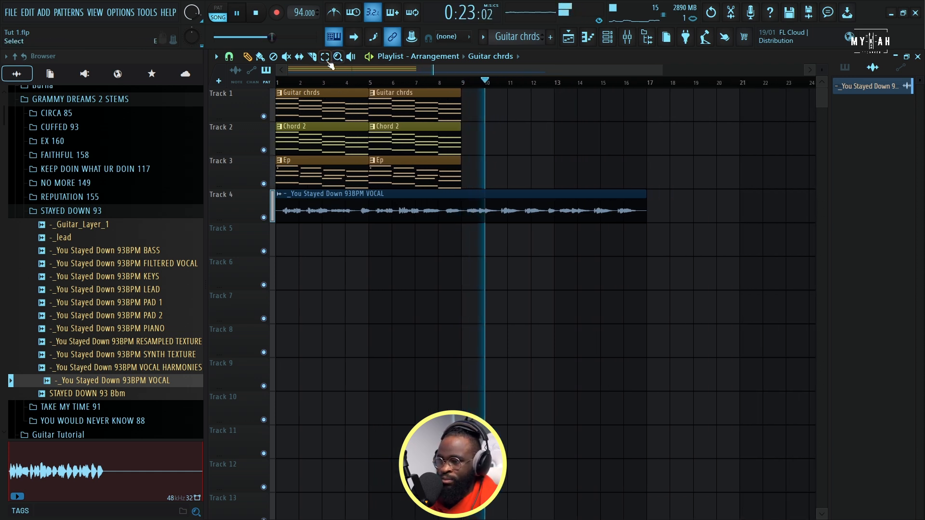
pyautogui.moveTo(296, 100); pyautogui.dragTo(463, 172)
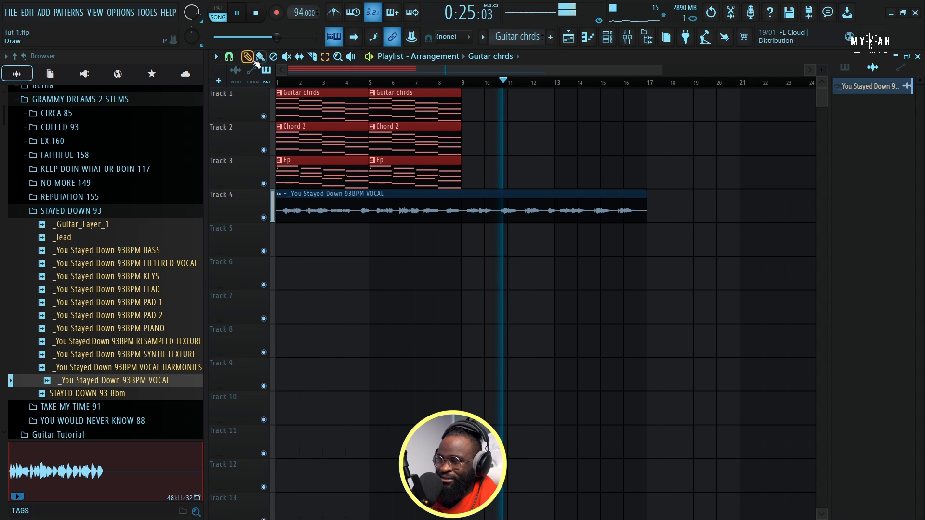
pyautogui.moveTo(308, 97); pyautogui.dragTo(492, 127)
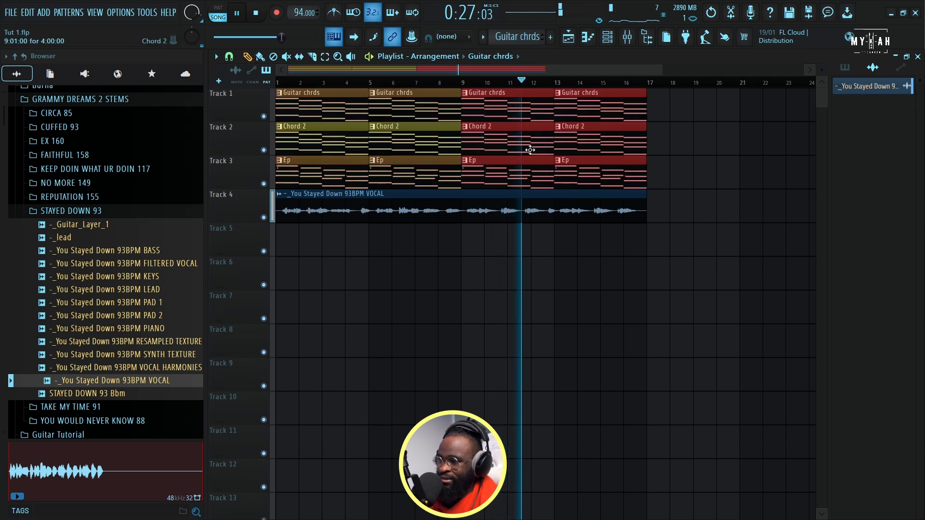
pyautogui.moveTo(661, 71); pyautogui.dragTo(537, 70)
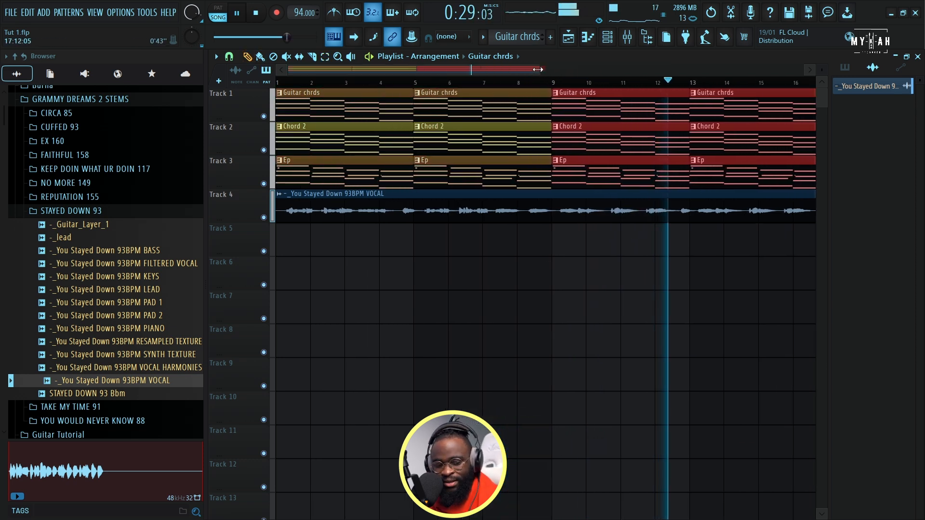
pyautogui.scroll(-2, 490, 86)
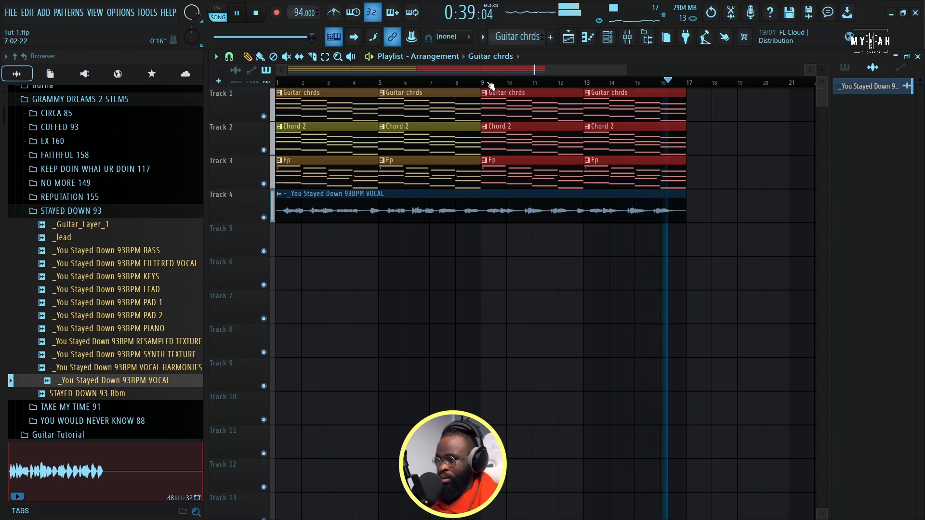
pyautogui.press('space')
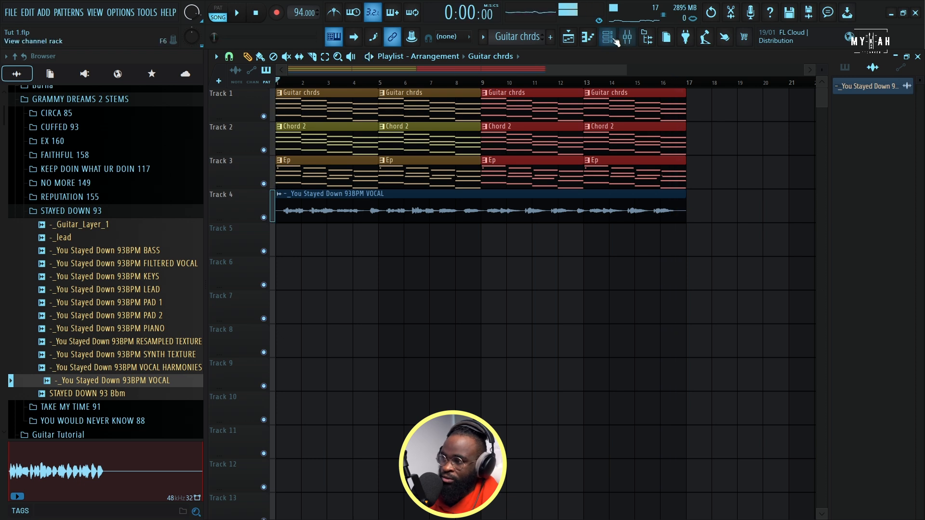
# Open the Rim 001 channel in the piano roll and place C5 notes on steps 4 and 7 of bar 1
pyautogui.click(614, 39)
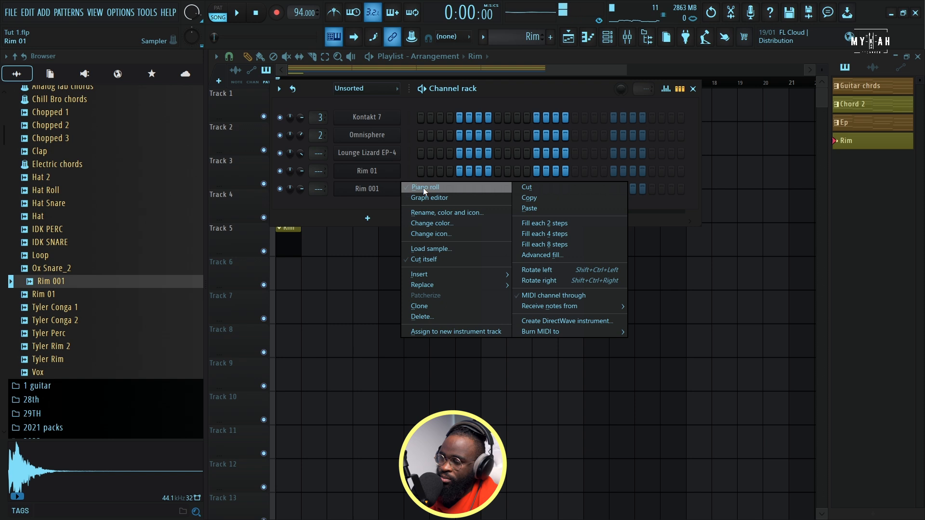
pyautogui.click(424, 187)
pyautogui.press('space')
pyautogui.press('space')
pyautogui.scroll(3, 289, 203)
pyautogui.click(301, 199)
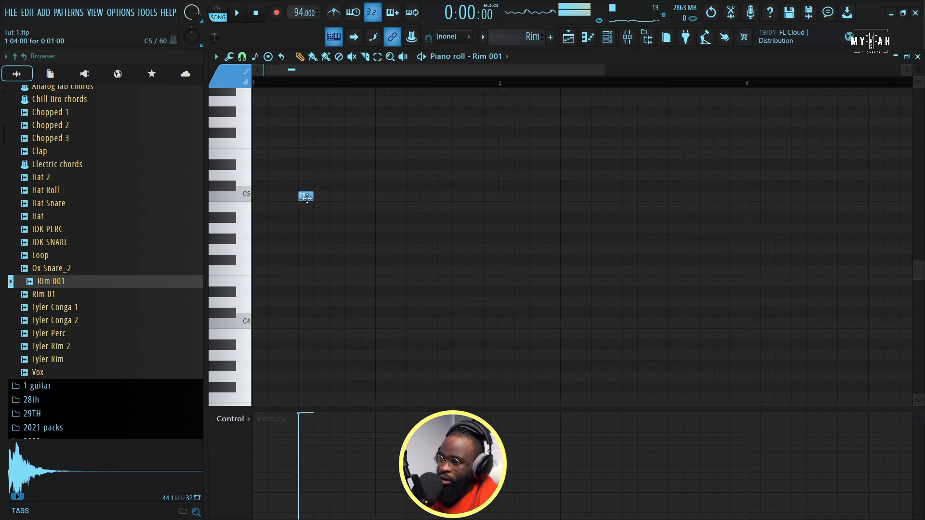
pyautogui.press('space')
pyautogui.click(352, 196)
pyautogui.press('space')
# Place C5 notes for the Rim 01 channel on steps 1, 4, 7, 9, 12 and 15 of bar 1
pyautogui.press('F6')
pyautogui.rightClick(403, 168)
pyautogui.click(428, 170)
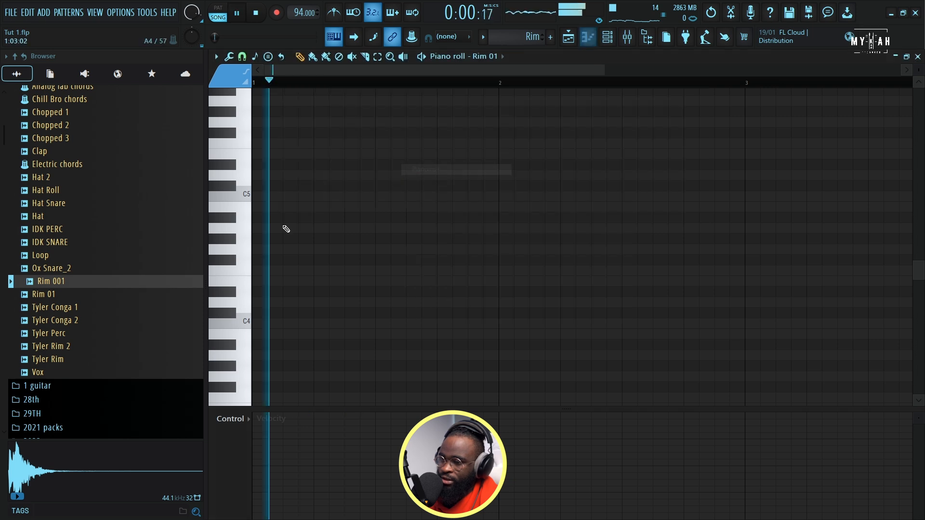
pyautogui.press('space')
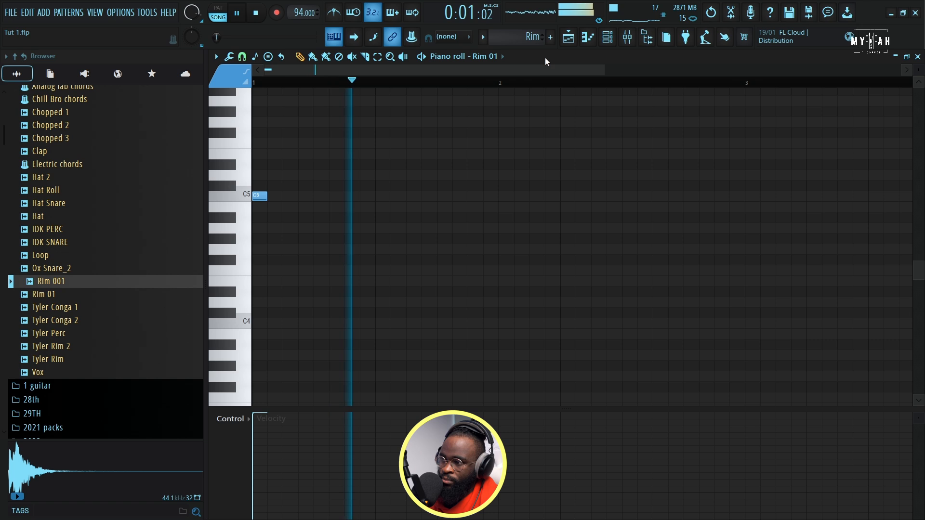
pyautogui.click(568, 38)
pyautogui.press('space')
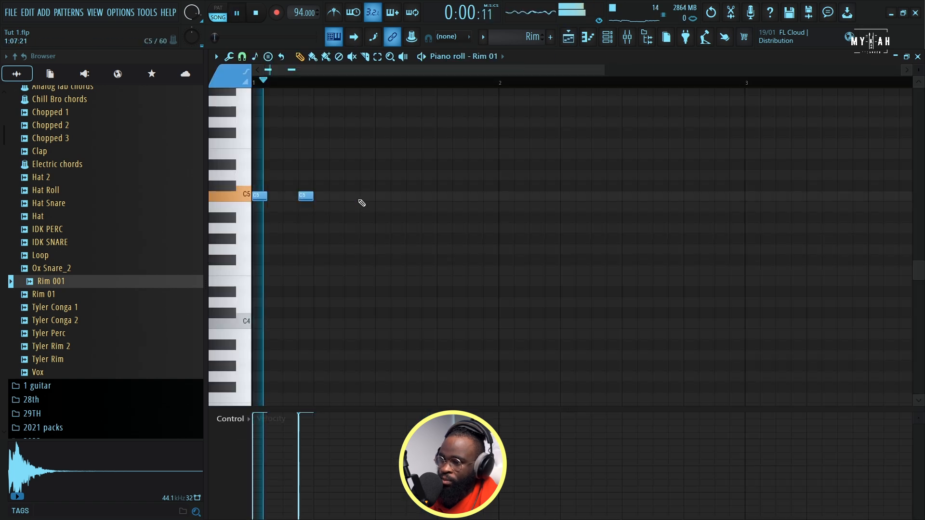
pyautogui.click(346, 198)
pyautogui.click(377, 198)
pyautogui.click(424, 197)
pyautogui.click(473, 198)
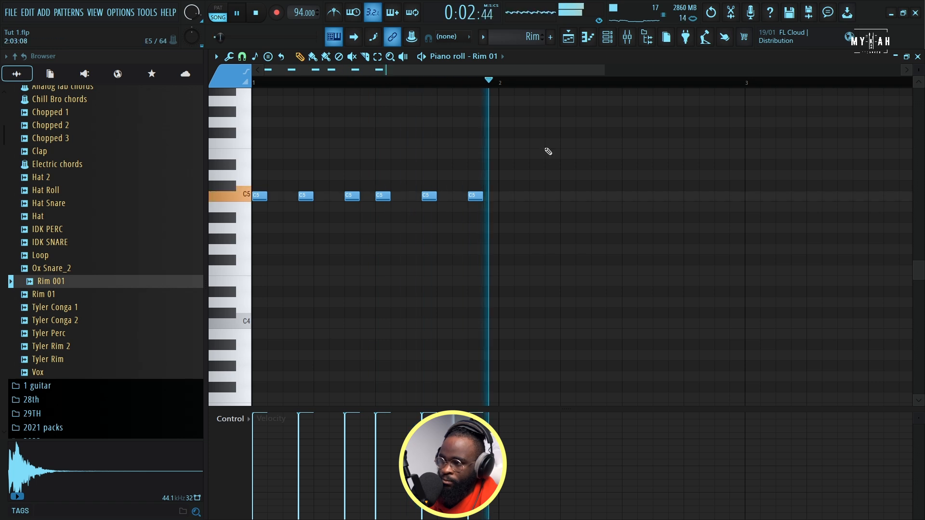
# Add C5 notes on steps 12 and 15 of bar 1 to the Rim 001 channel
pyautogui.press('F6')
pyautogui.click(423, 188)
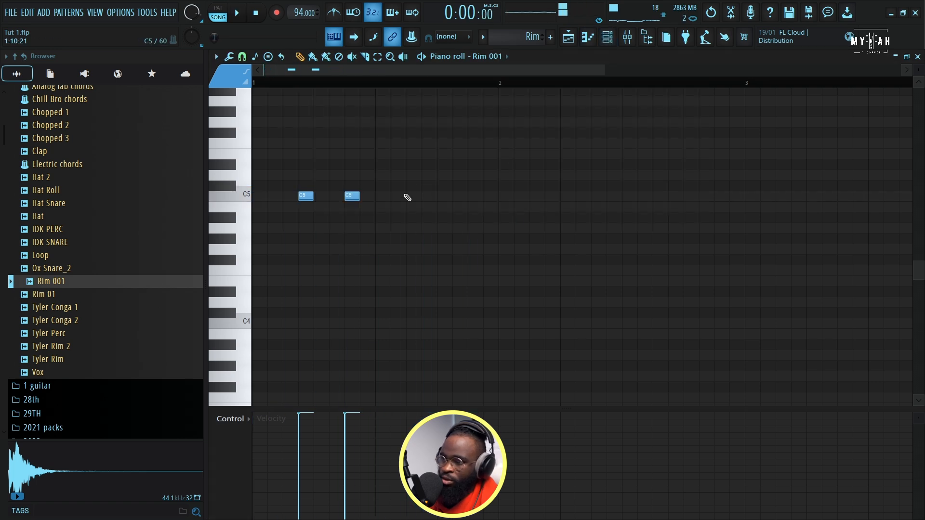
pyautogui.click(427, 198)
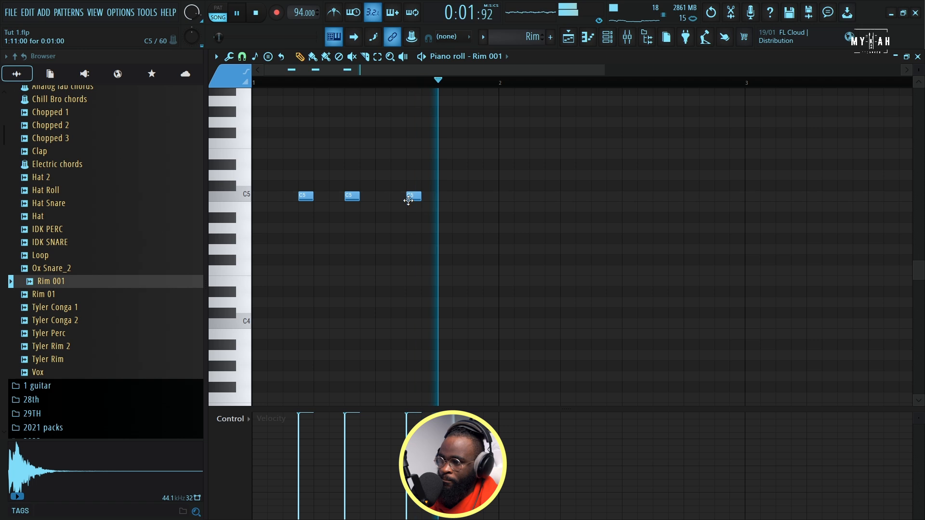
pyautogui.click(474, 198)
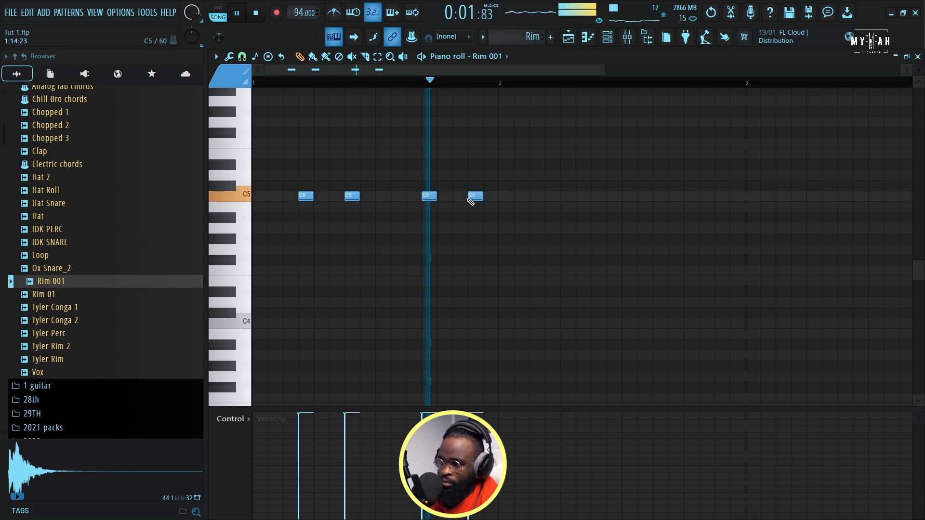
# Fill Track 5 in the playlist with Rim clips from bar 2 up to bar 17
pyautogui.click(569, 37)
pyautogui.press('space')
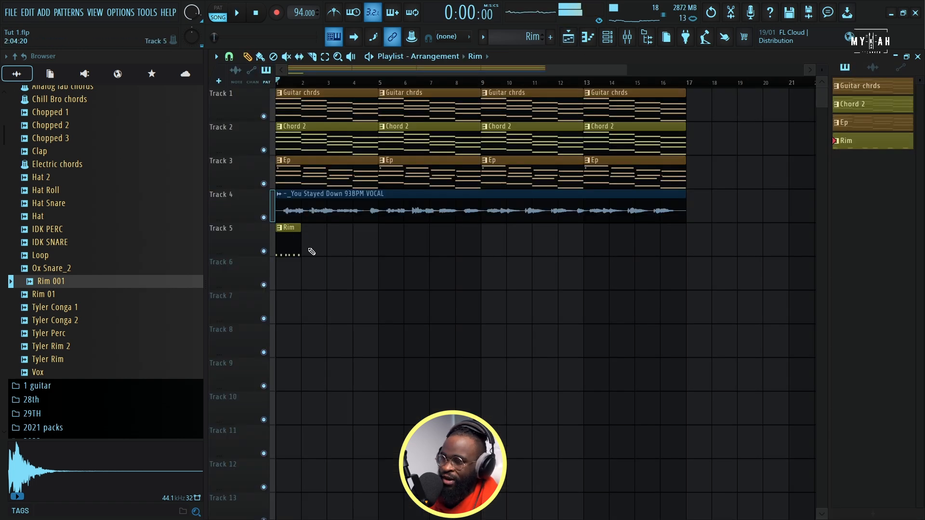
pyautogui.click(309, 251)
pyautogui.press('space')
pyautogui.click(261, 57)
pyautogui.moveTo(339, 243); pyautogui.dragTo(665, 256)
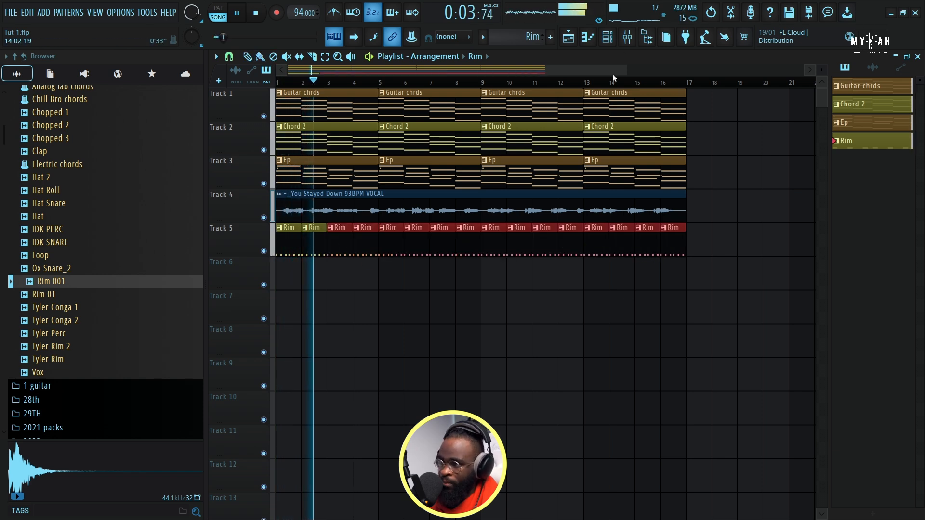
# Load a Fruity Soft Clipper into effect slot 1 of the Master mixer track
pyautogui.click(615, 41)
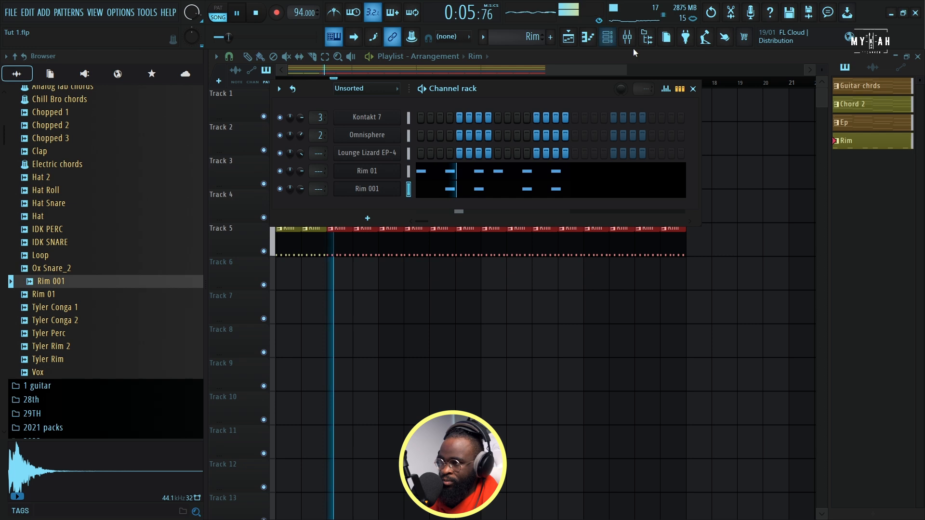
pyautogui.click(627, 38)
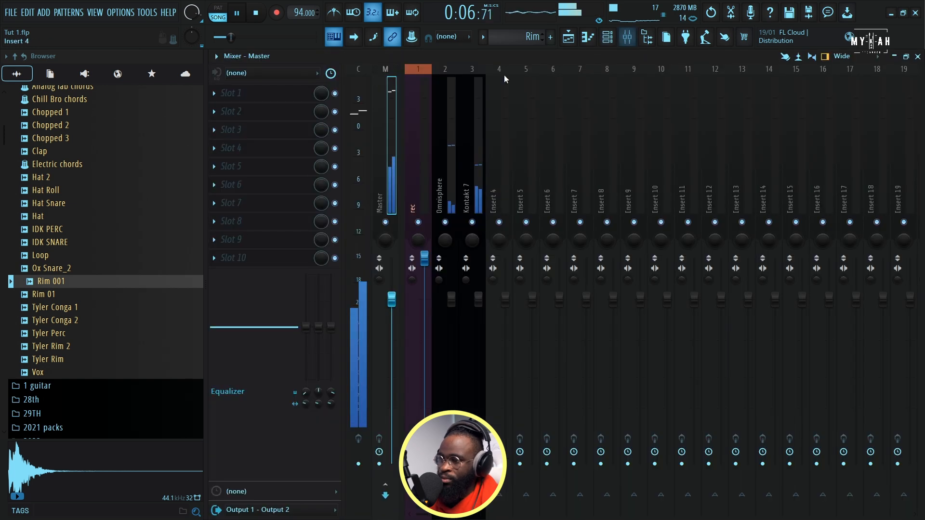
pyautogui.click(260, 99)
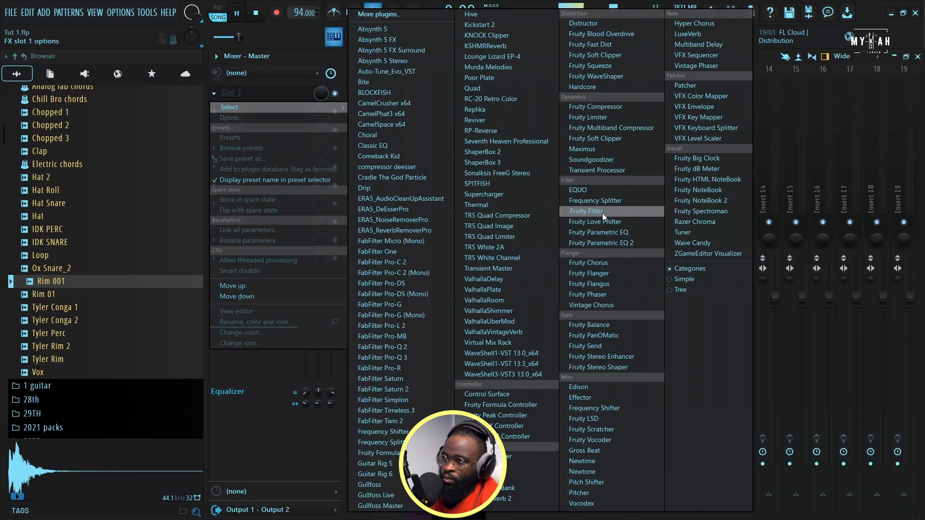
pyautogui.click(620, 54)
pyautogui.press('space')
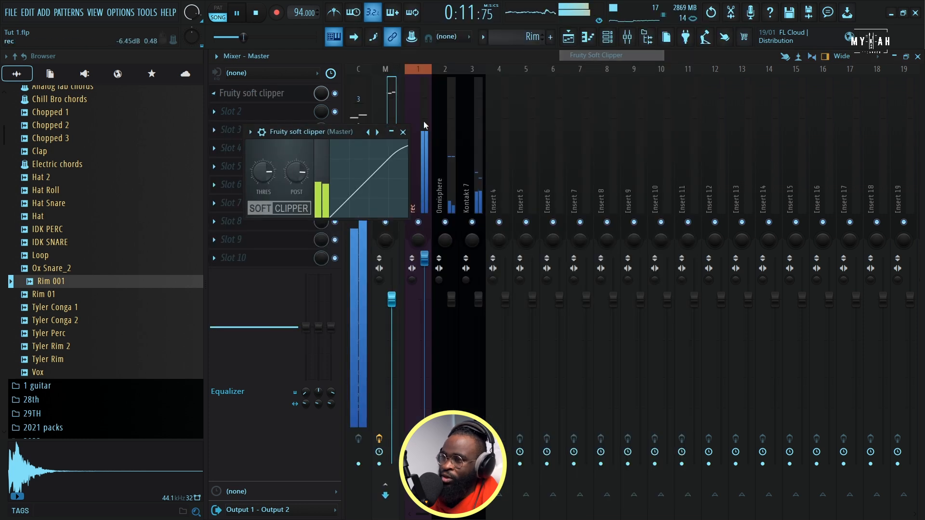
# Browse the drum samples for a conga and place a Cong pattern clip at bar 1 on Track 6
pyautogui.click(571, 45)
pyautogui.press('space')
pyautogui.scroll(-15, 104, 341)
pyautogui.scroll(-20, 104, 340)
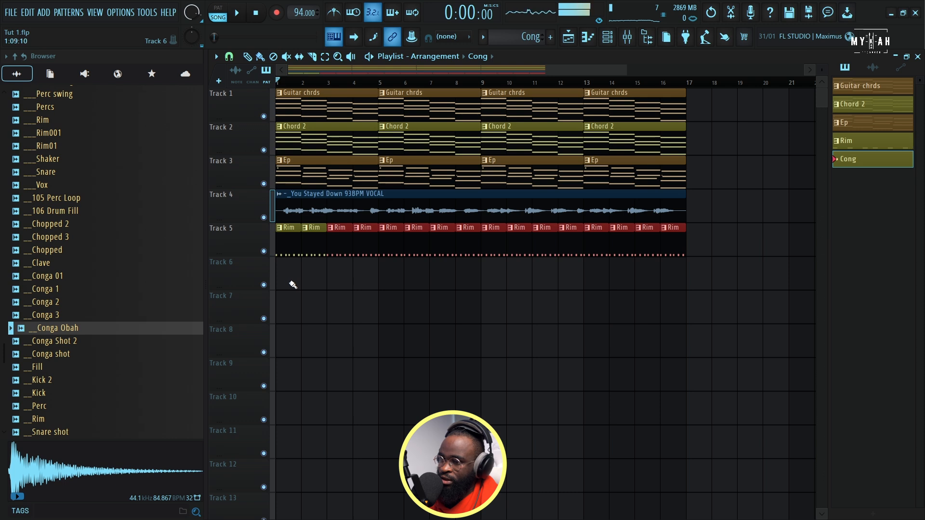
pyautogui.click(293, 284)
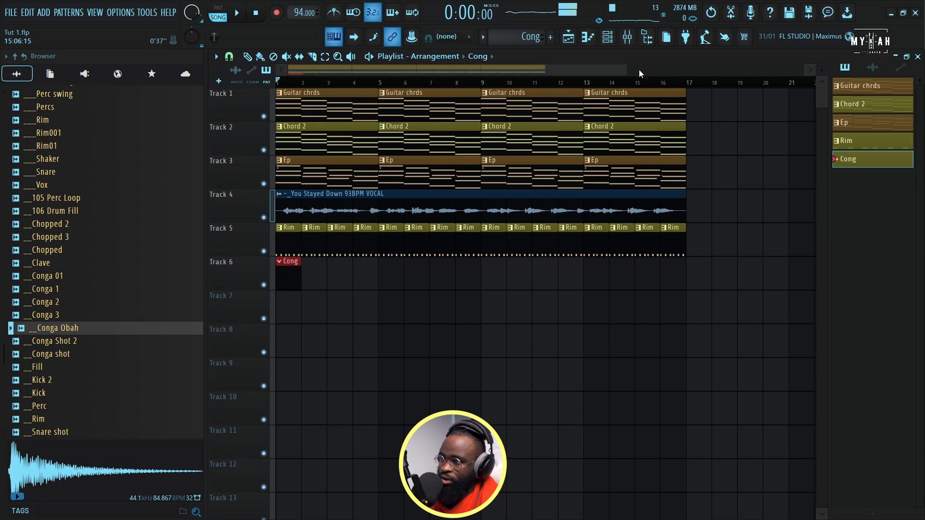
# Place C5 notes for __Conga Obah on step 15 of bars 1 and 2, and fill Track 6 with Cong clips up to bar 17
pyautogui.click(596, 42)
pyautogui.press('space')
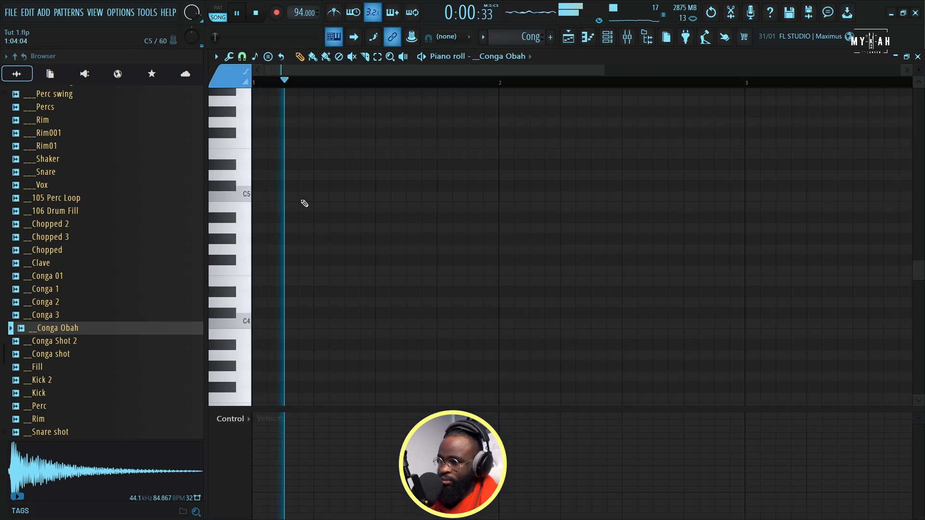
pyautogui.click(460, 197)
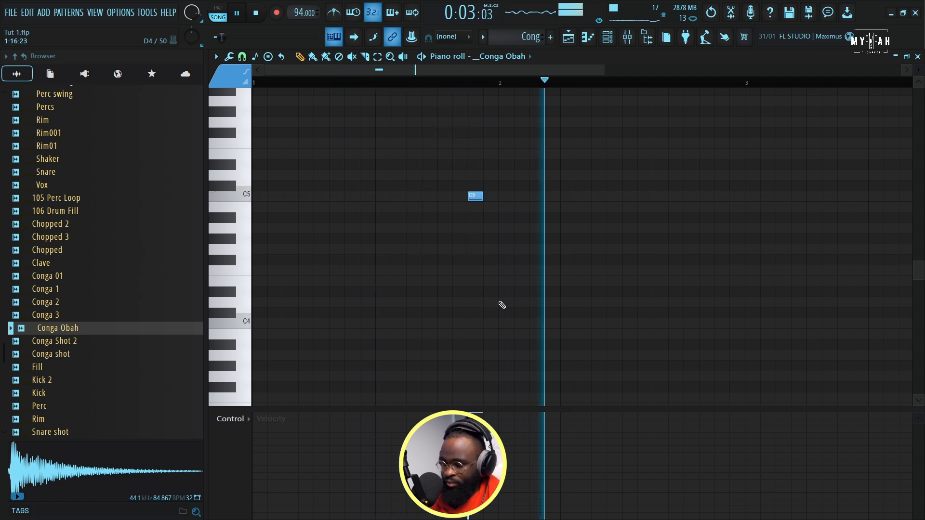
pyautogui.press('space')
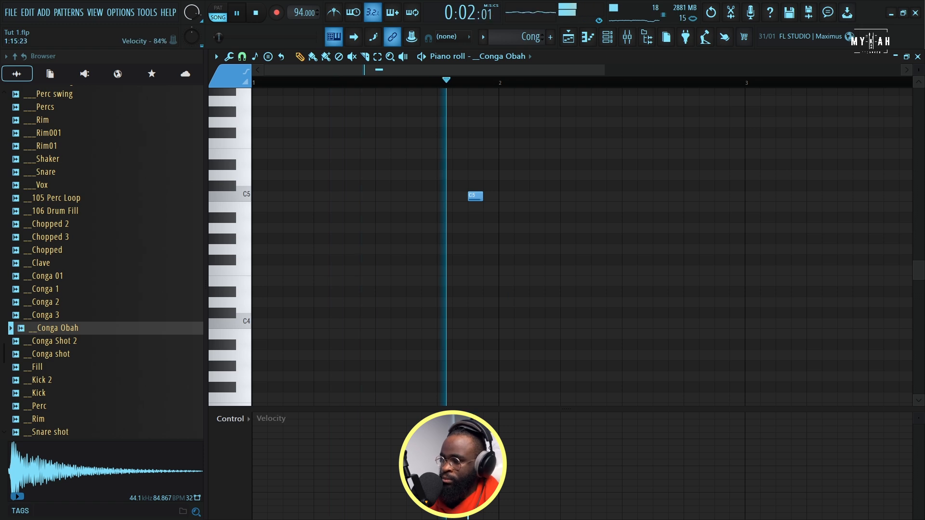
pyautogui.click(715, 196)
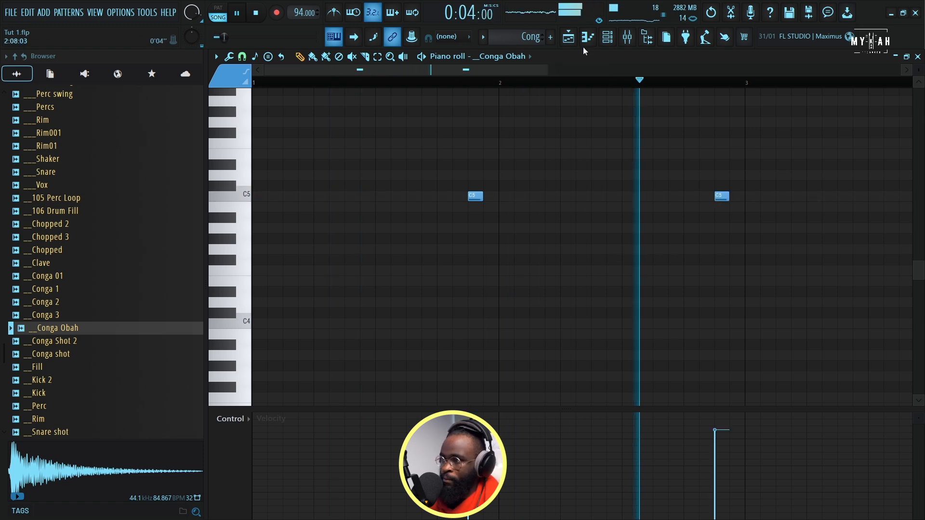
pyautogui.click(569, 37)
pyautogui.moveTo(339, 283); pyautogui.dragTo(617, 286)
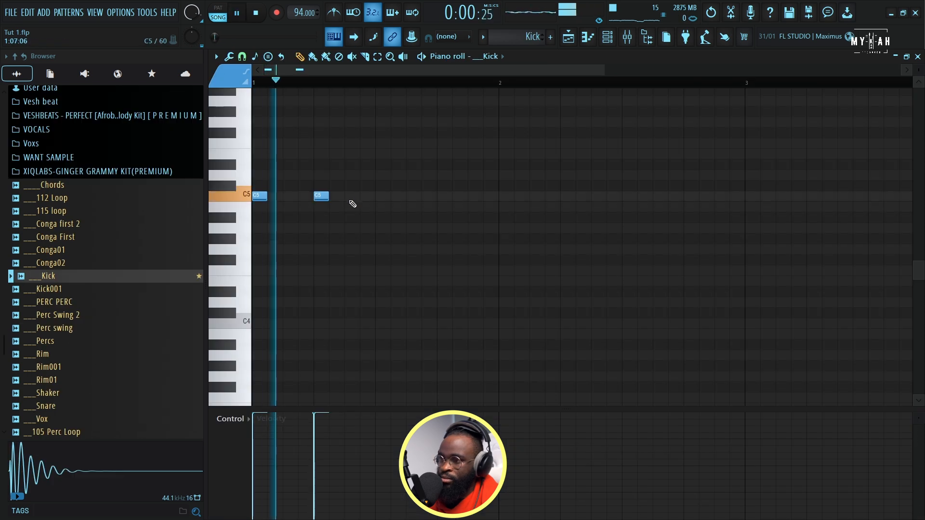
# Add C5 kick notes on steps 9 and 13 of bar 1, and fill Track 7 with Kick clips up to bar 17
pyautogui.click(378, 196)
pyautogui.click(443, 196)
pyautogui.press('space')
pyautogui.press('space')
pyautogui.click(569, 36)
pyautogui.moveTo(290, 306)
pyautogui.mouseDown()
pyautogui.moveTo(310, 314)
pyautogui.moveTo(652, 320)
pyautogui.mouseUp()
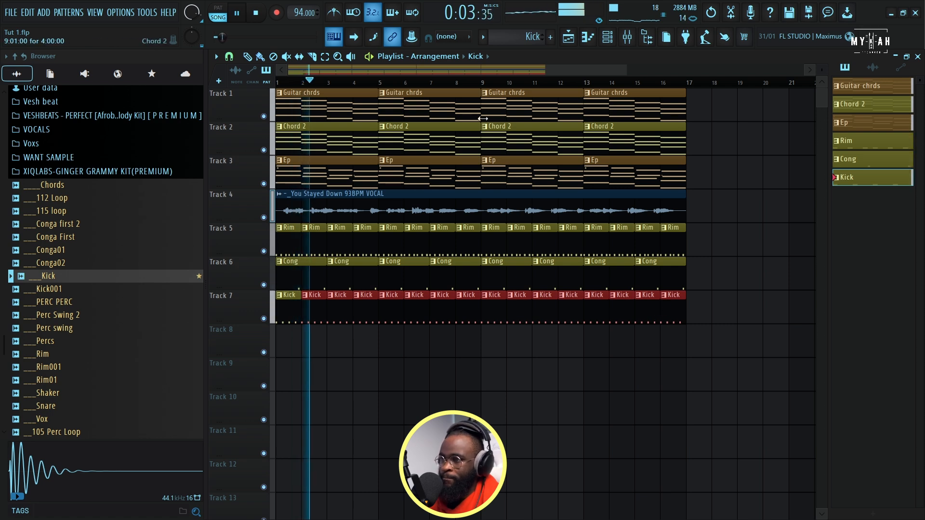
# Listen to the arrangement with the kick while looking through the drum samples in the browser, and stop playback
pyautogui.scroll(-2, 486, 83)
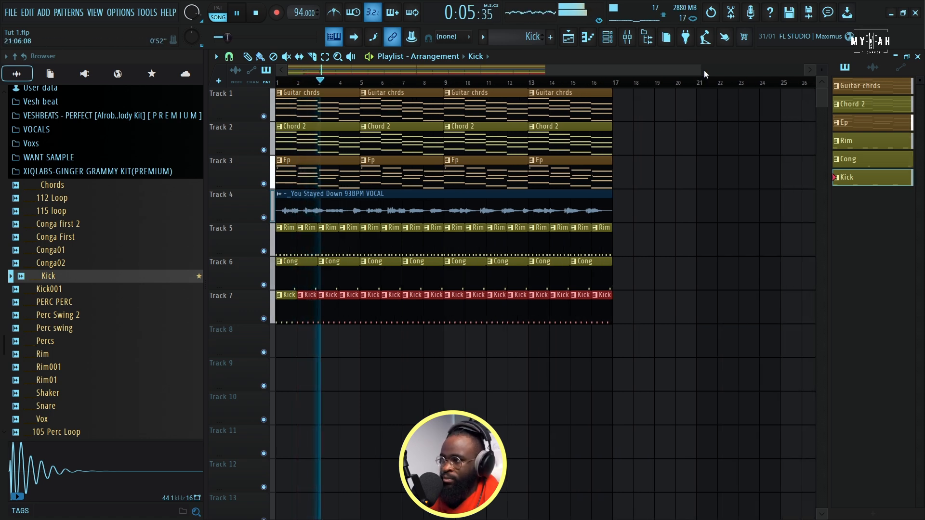
pyautogui.scroll(3, 499, 84)
pyautogui.scroll(1, 499, 84)
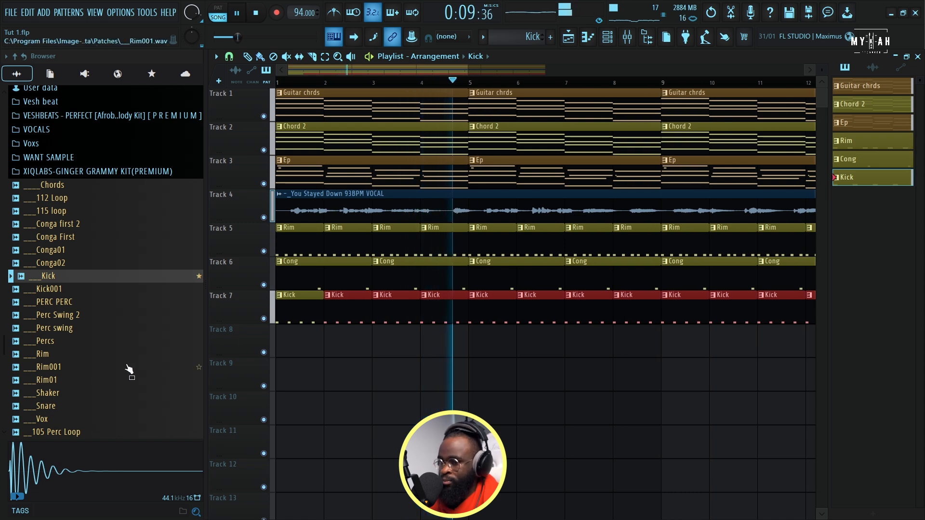
pyautogui.scroll(-15, 116, 368)
pyautogui.press('space')
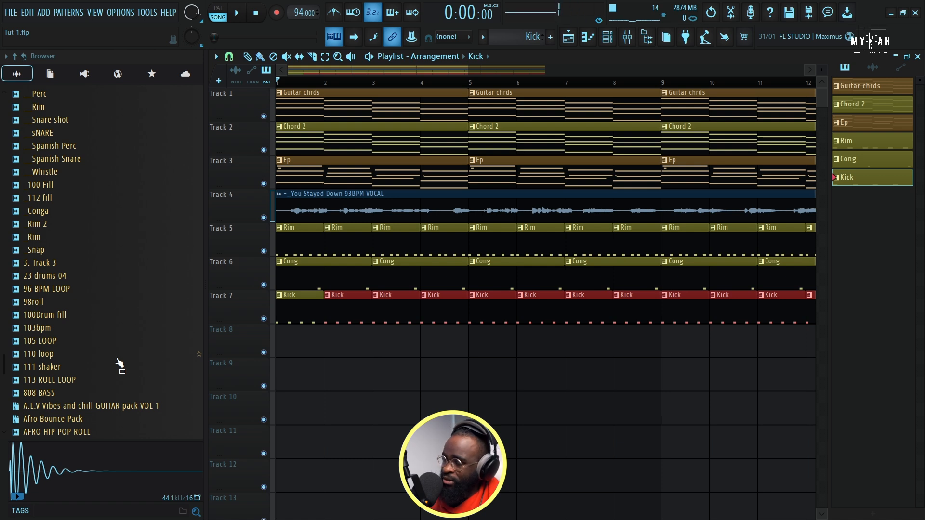
# Add a SubBoomBass2 instrument, filter its presets by the Sub Bass category, and load the A Journey in Bass&More preset
pyautogui.click(608, 39)
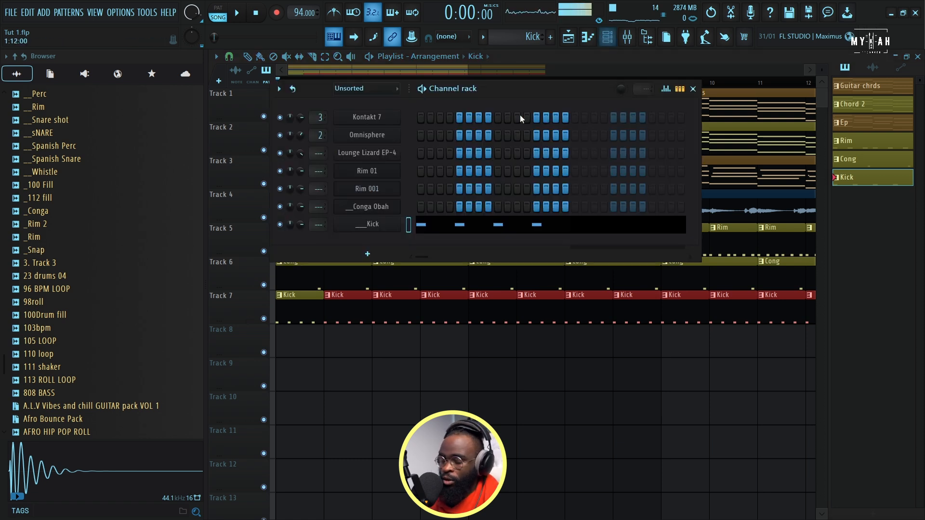
pyautogui.click(367, 254)
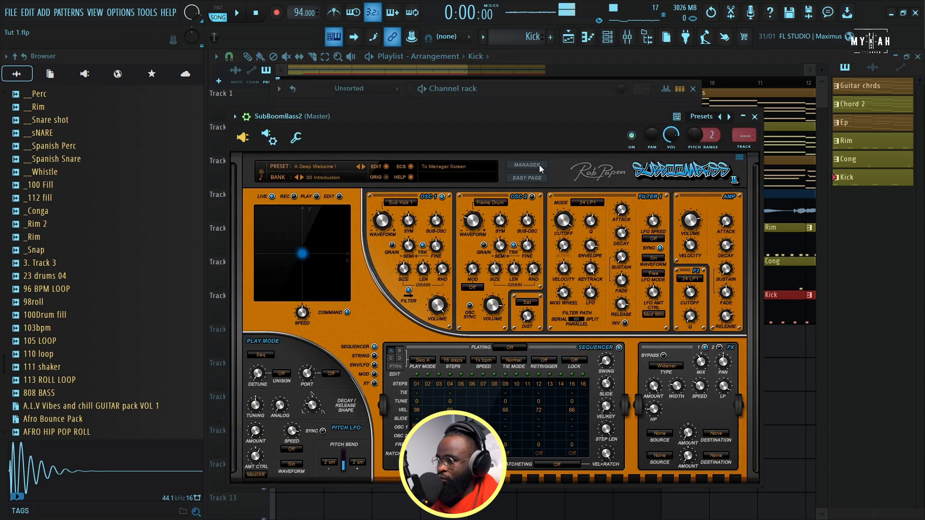
pyautogui.click(538, 165)
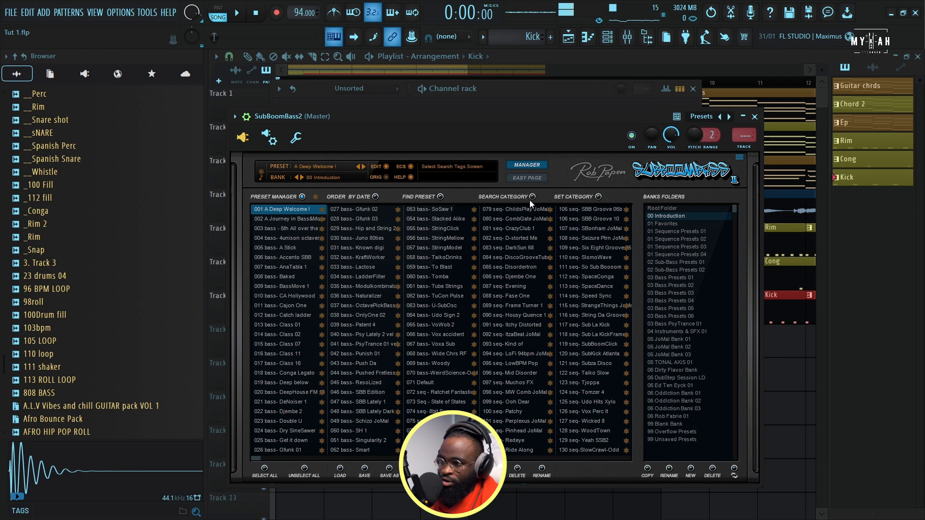
pyautogui.click(532, 198)
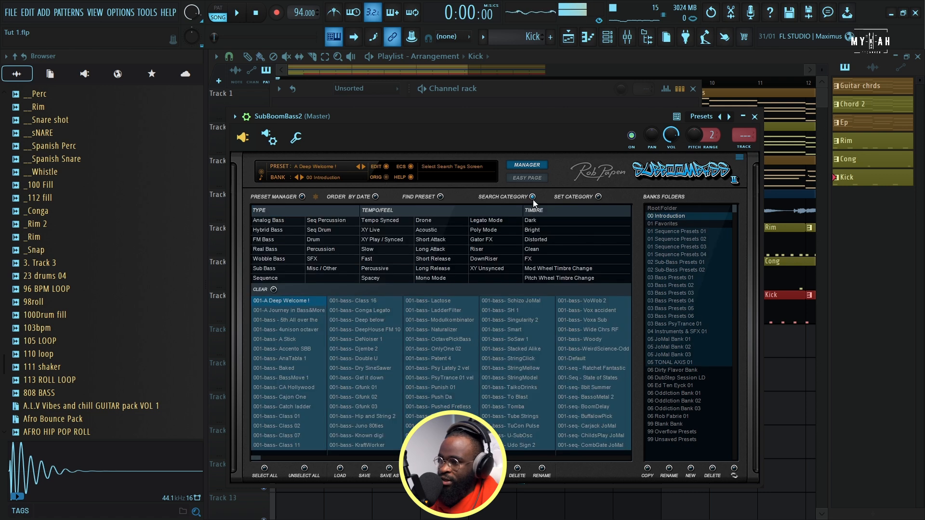
pyautogui.click(277, 271)
pyautogui.click(293, 300)
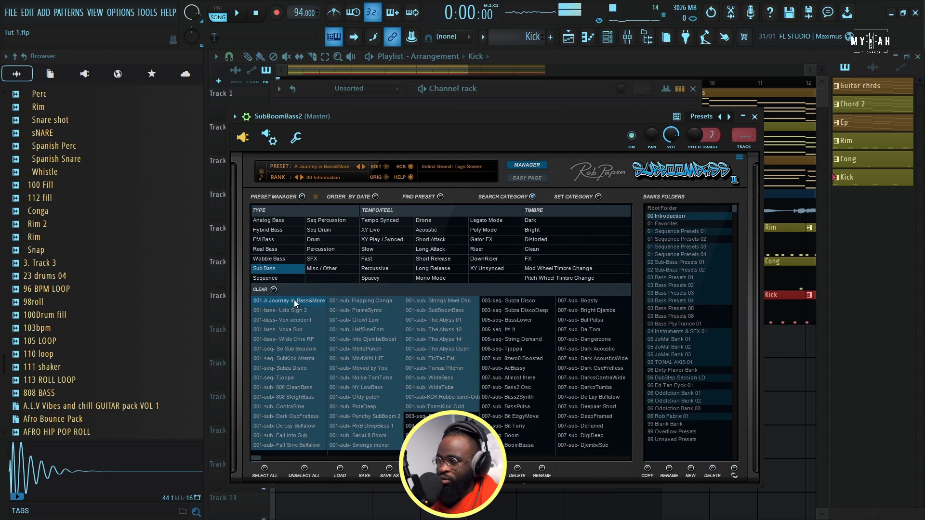
# Create a new pattern named Bass and give it a brown color
pyautogui.click(488, 42)
pyautogui.click(570, 52)
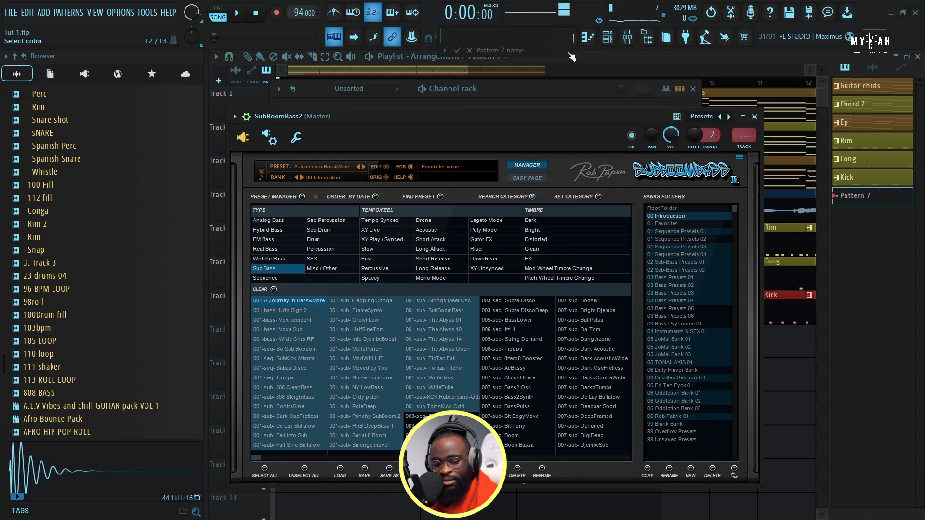
pyautogui.write('Bass')
pyautogui.click(565, 37)
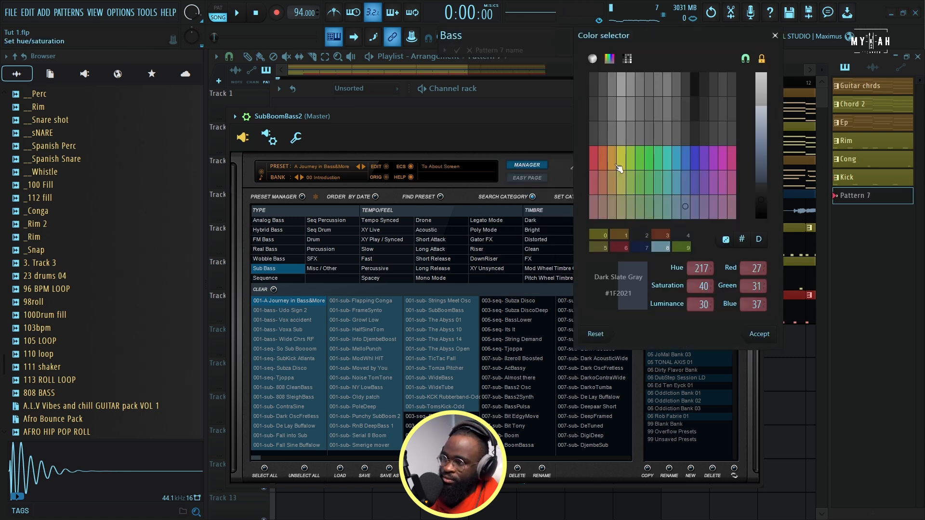
# Place two-step F4 bass notes on steps 1 and 9 of bar 1, and an E4 note at the start of bar 2
pyautogui.press('space')
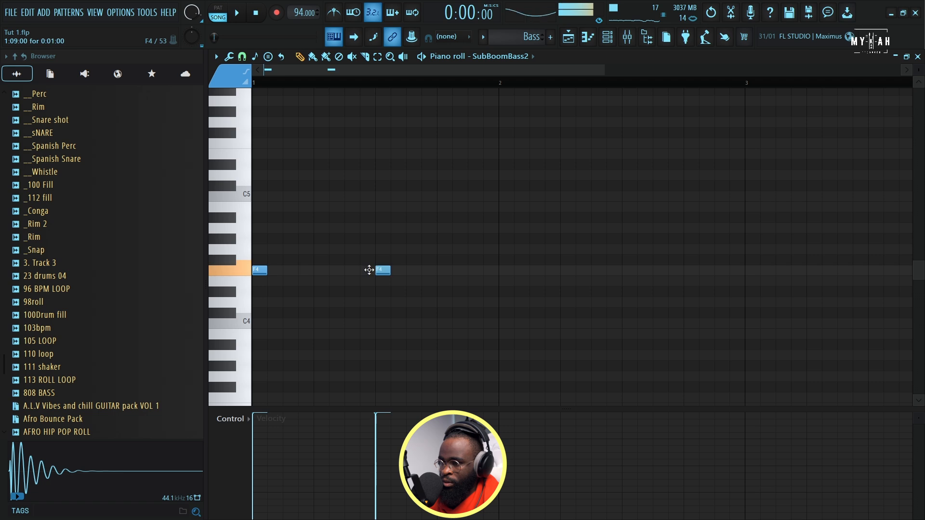
pyautogui.press('space')
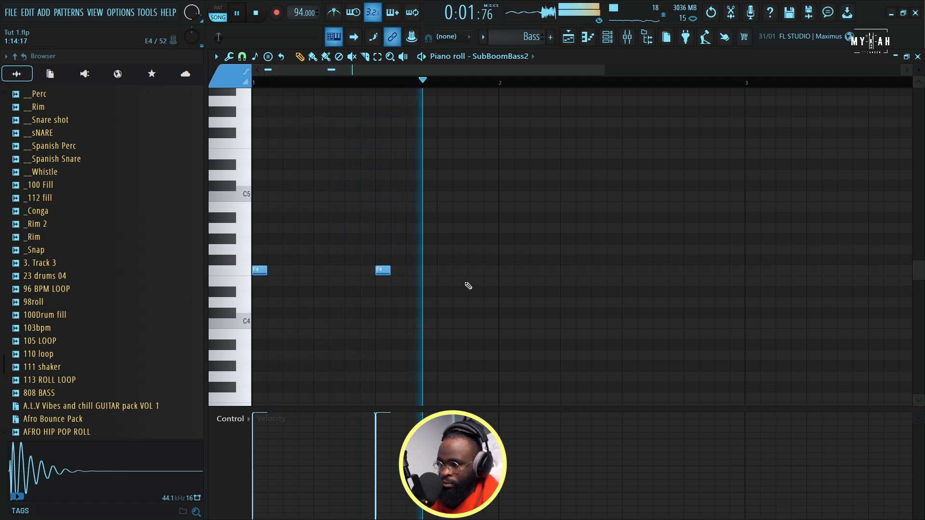
pyautogui.click(502, 281)
pyautogui.moveTo(267, 270); pyautogui.dragTo(284, 281)
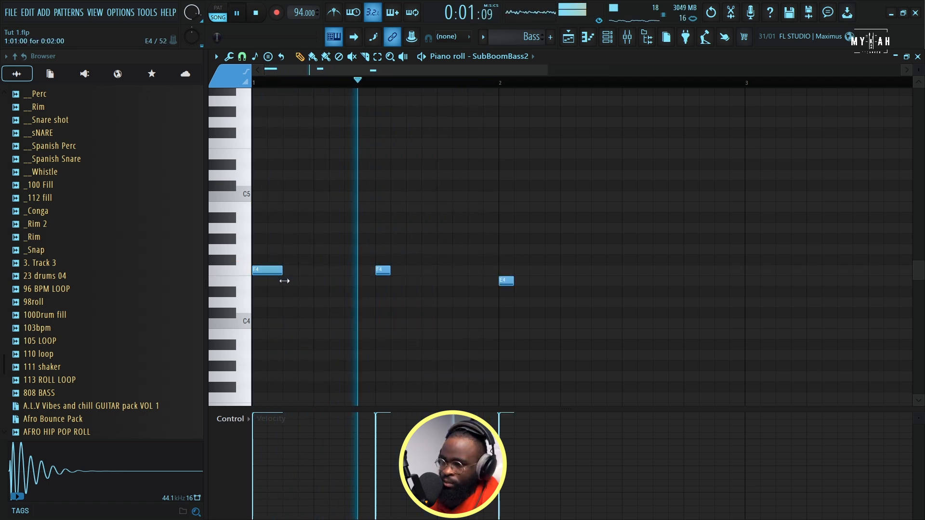
pyautogui.moveTo(389, 272); pyautogui.dragTo(406, 275)
# Lengthen the E4 bass note at the start of bar 2 to three steps while auditioning the line
pyautogui.press('space')
pyautogui.press('space')
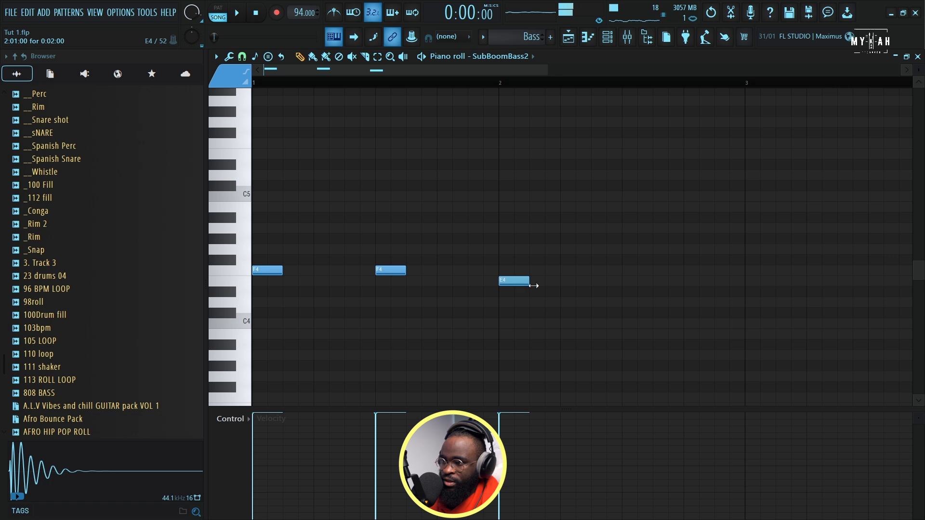
pyautogui.press('space')
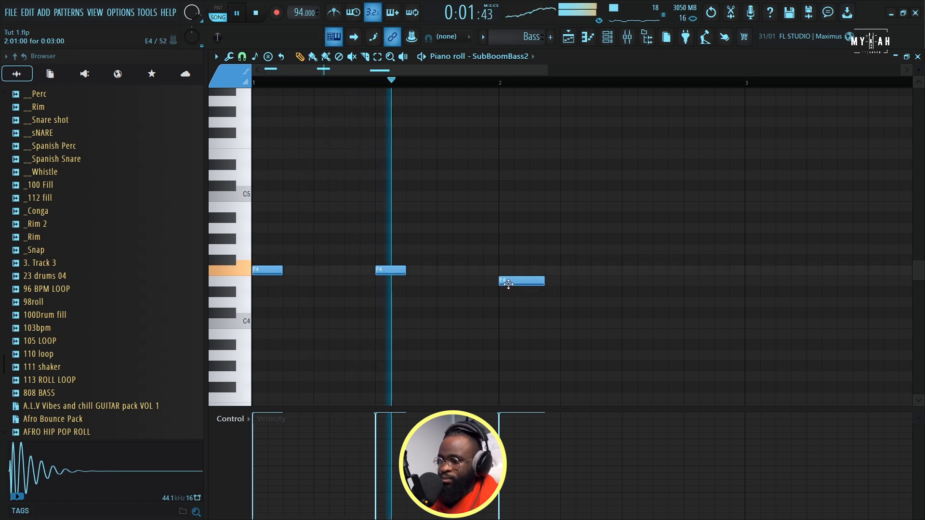
pyautogui.press('space')
pyautogui.press('space')
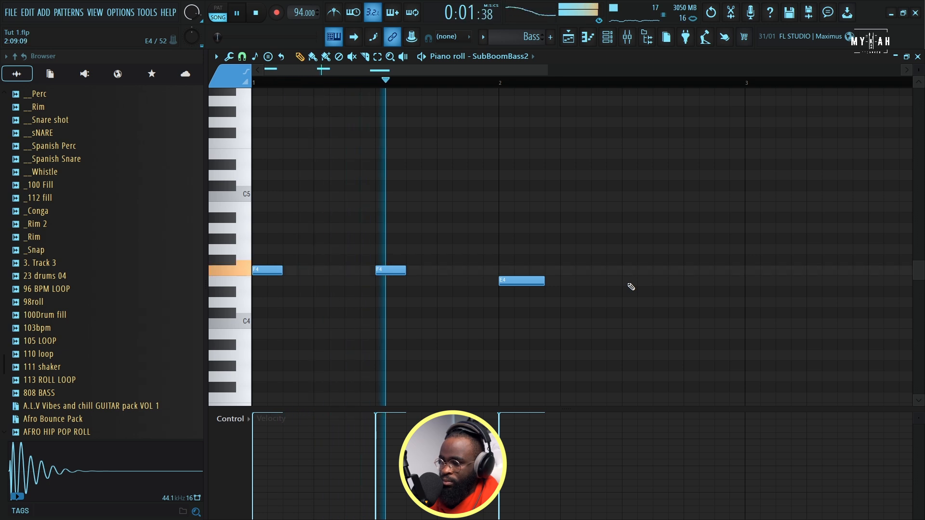
# Play back the bass line and add a three-step E4 note on step 9 of bar 2
pyautogui.press('space')
pyautogui.press('space')
pyautogui.press('space')
pyautogui.press('space')
pyautogui.press('space')
pyautogui.press('space')
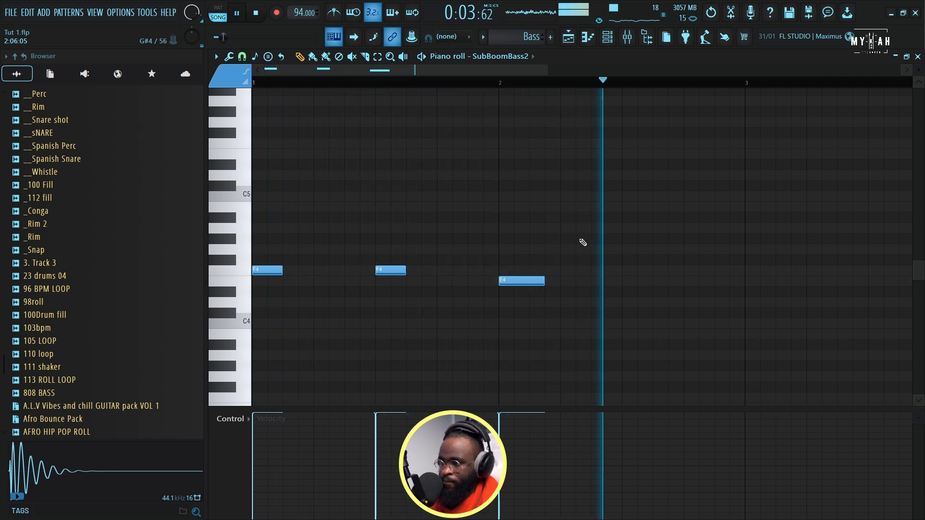
pyautogui.press('space')
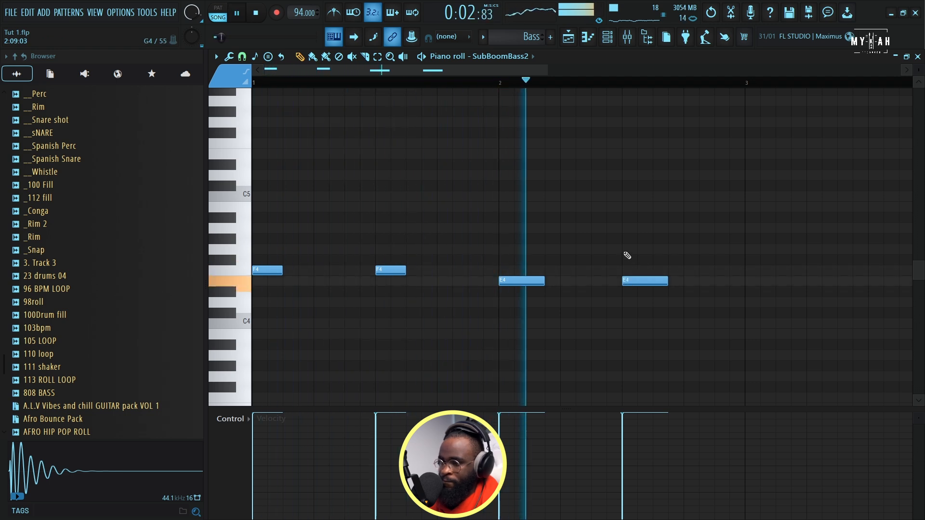
# Place three-step D4 bass notes on steps 1 and 9 of bar 3
pyautogui.click(749, 302)
pyautogui.scroll(-3, 496, 93)
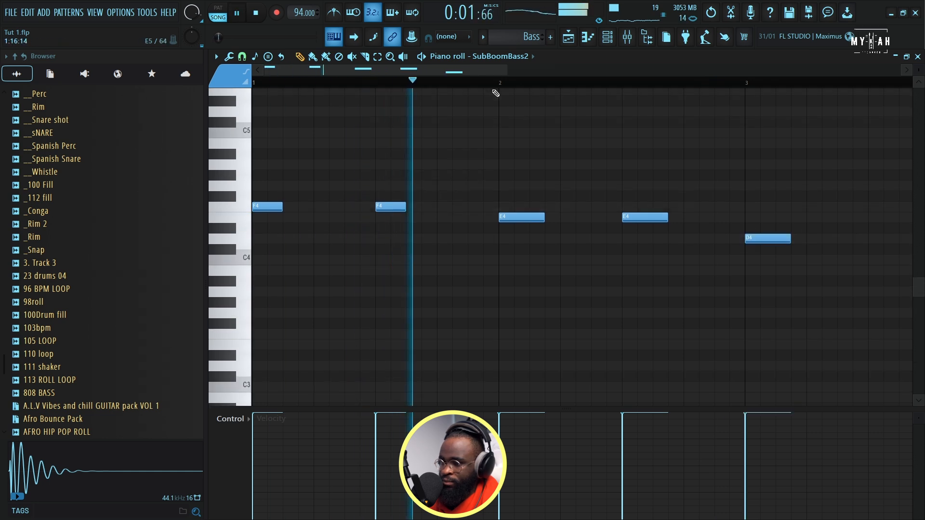
pyautogui.scroll(-1, 489, 86)
pyautogui.scroll(-2, 489, 86)
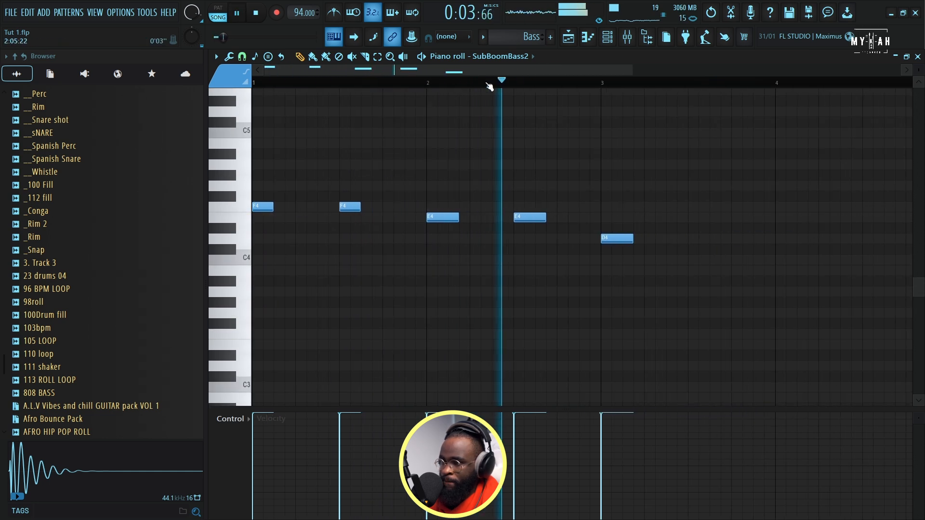
pyautogui.scroll(-1, 489, 85)
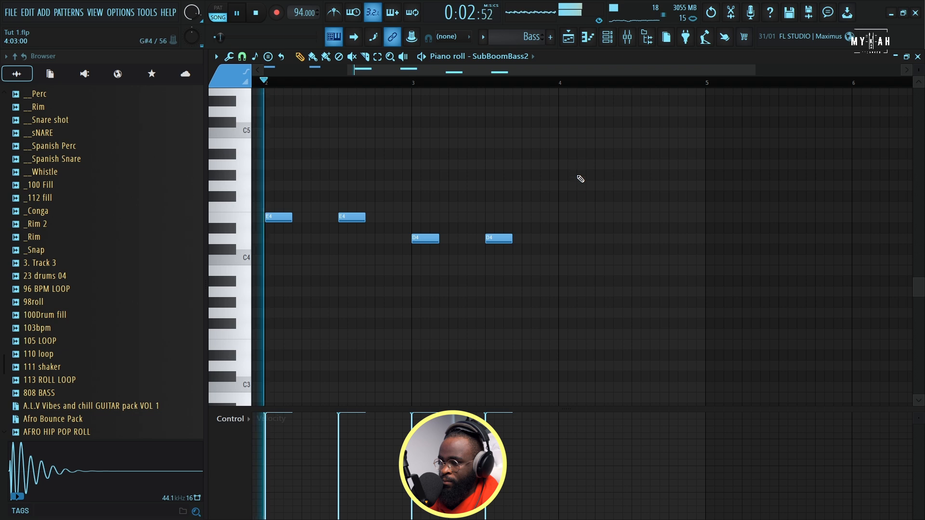
# Add a three-step C4 bass note on step 1 of bar 4 and a G4 note on step 9
pyautogui.click(562, 260)
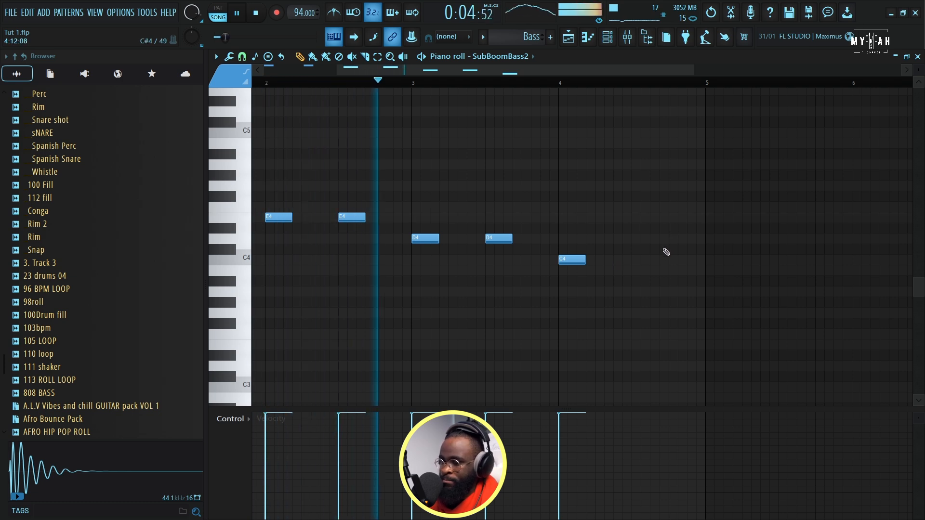
pyautogui.scroll(1, 664, 258)
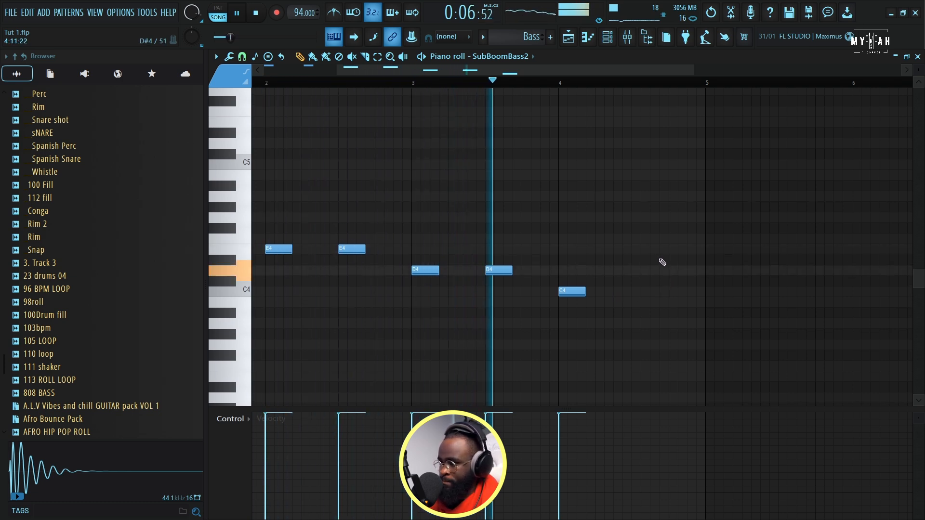
pyautogui.scroll(2, 662, 262)
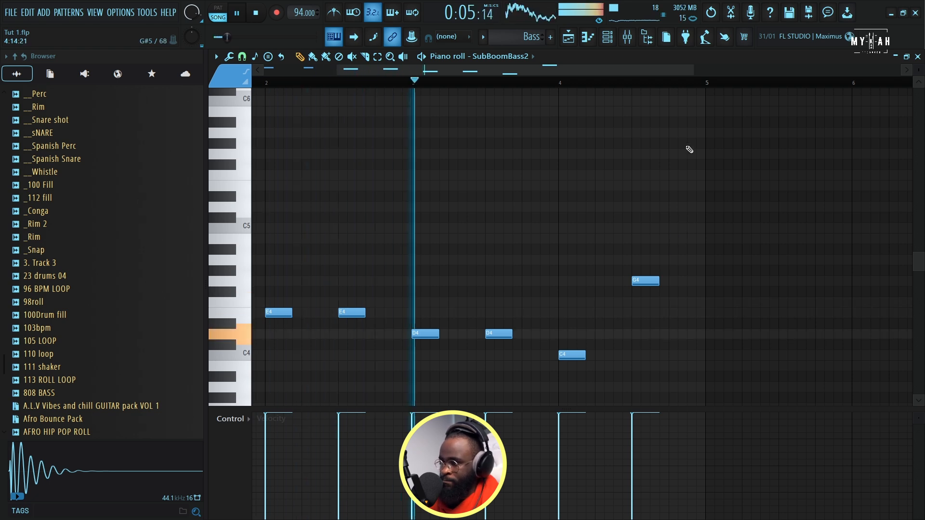
# Add four short A5 bass notes on steps 12 to 15 of bar 4 and play them back
pyautogui.scroll(1, 661, 85)
pyautogui.scroll(4, 661, 85)
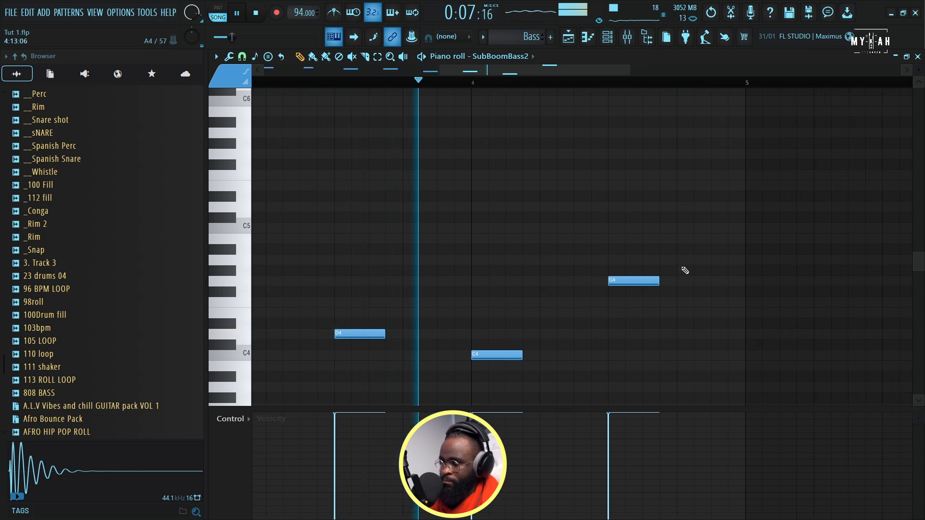
pyautogui.scroll(1, 672, 289)
pyautogui.scroll(1, 670, 296)
pyautogui.press('space')
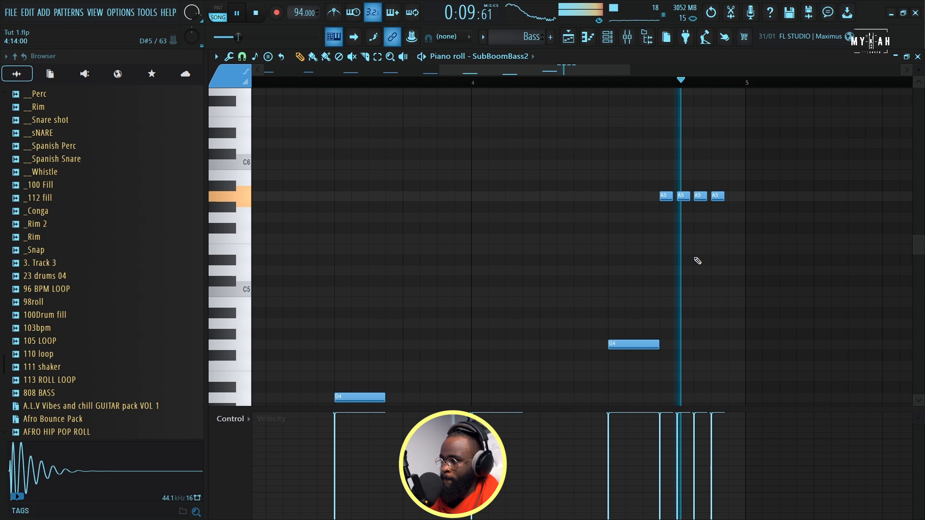
# Place a short F5 bass note on step 7 of bar 1 and listen to it in the line
pyautogui.press('space')
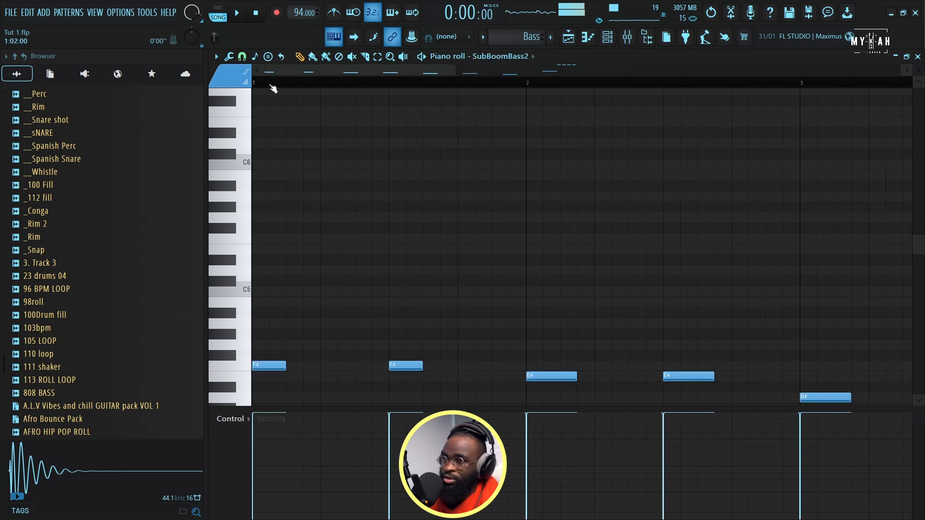
pyautogui.scroll(-3, 258, 85)
pyautogui.press('space')
pyautogui.scroll(-2, 343, 270)
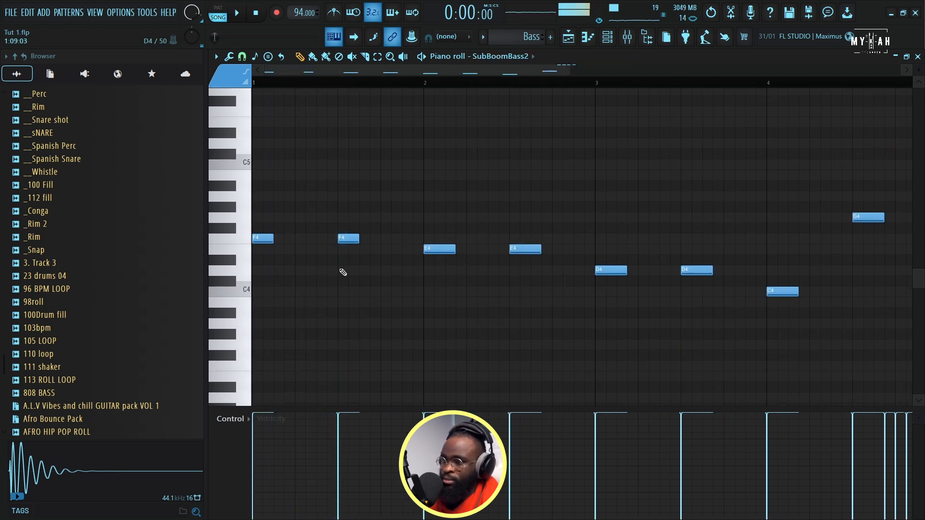
pyautogui.press('space')
pyautogui.moveTo(342, 207); pyautogui.dragTo(320, 207)
pyautogui.press('space')
pyautogui.press('space')
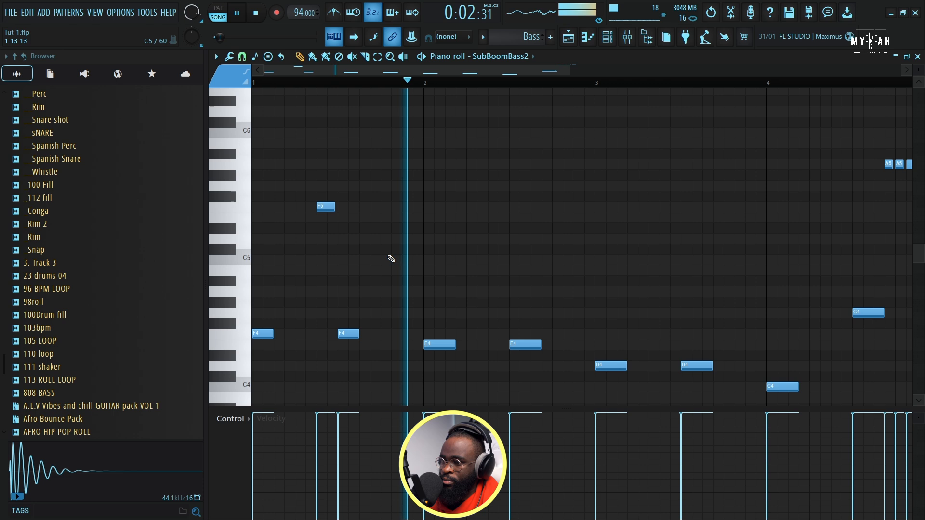
# Add a short E5 bass note on step 7 of bar 2
pyautogui.scroll(-4, 495, 283)
pyautogui.scroll(2, 495, 283)
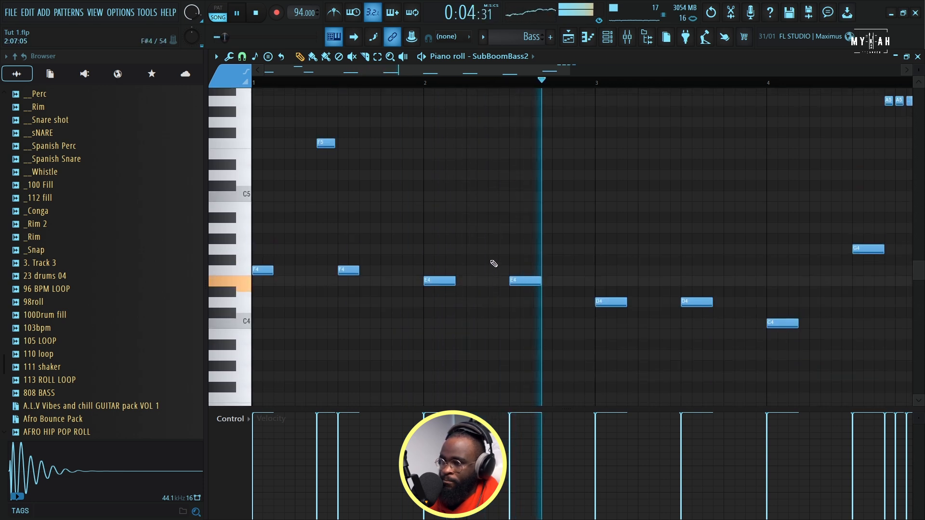
pyautogui.click(492, 143)
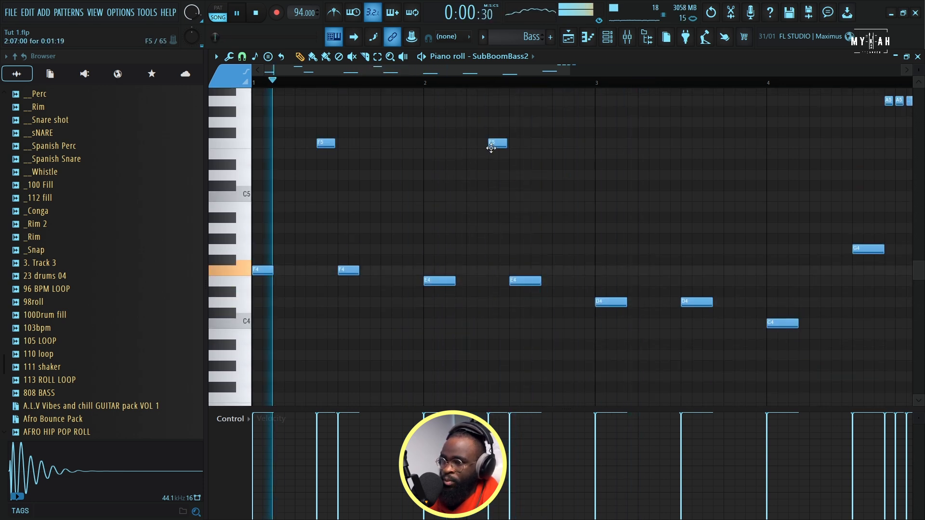
pyautogui.moveTo(499, 156); pyautogui.dragTo(501, 163)
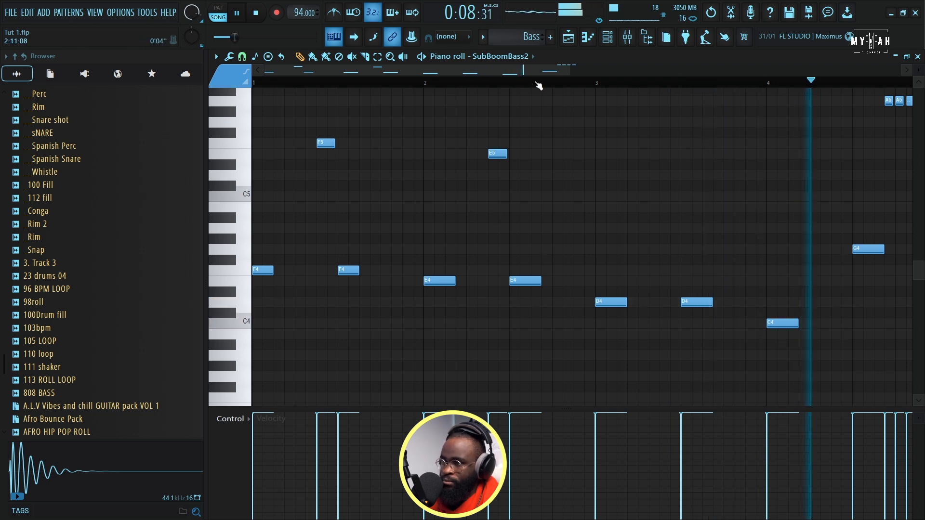
# Scale the levels of the bass notes with an offset of 58%, listening to the result before accepting
pyautogui.scroll(-4, 538, 86)
pyautogui.press('space')
pyautogui.press('space')
pyautogui.hotkey('alt', 'x')
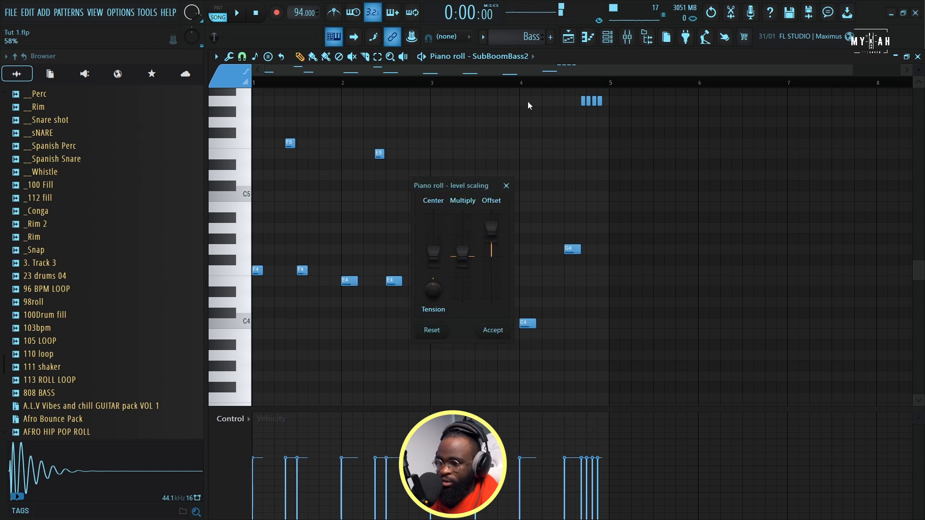
pyautogui.moveTo(489, 237); pyautogui.dragTo(491, 231)
pyautogui.press('space')
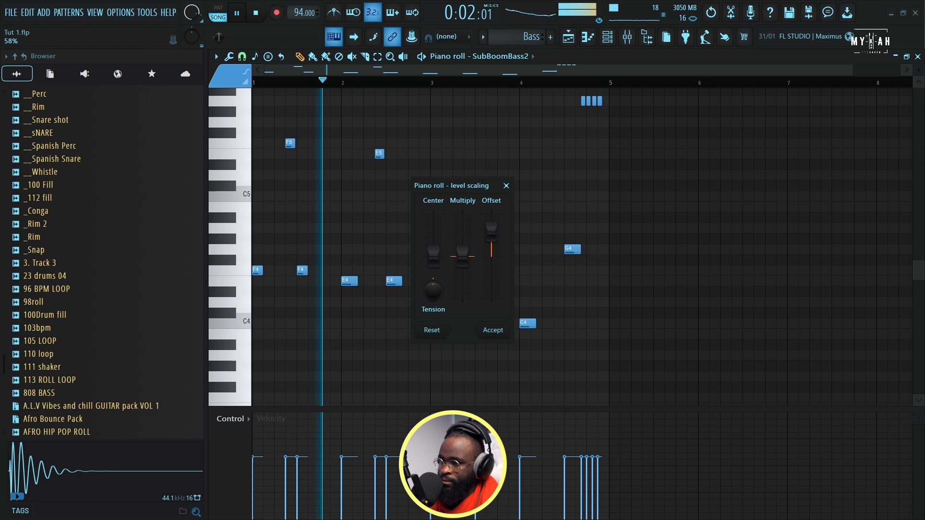
pyautogui.click(493, 330)
# Fill Track 8 of the playlist with Bass clips up to bar 17
pyautogui.click(568, 38)
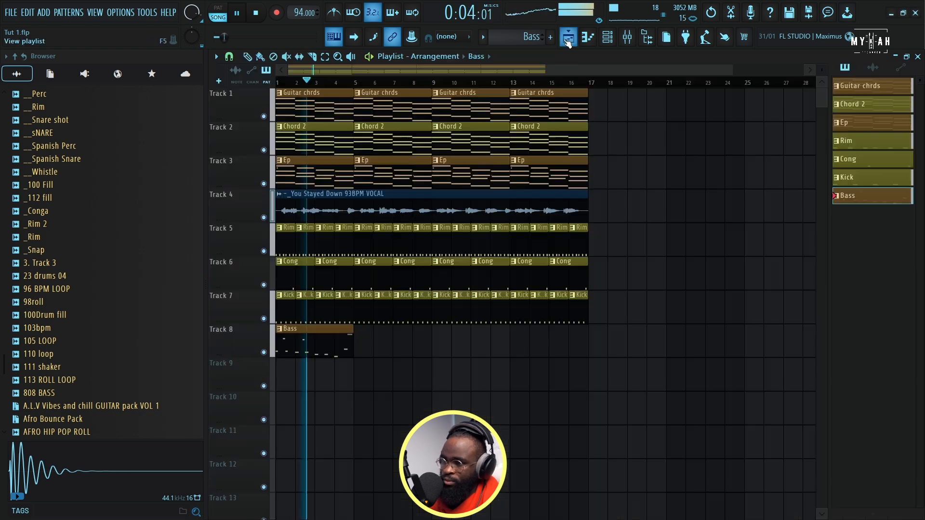
pyautogui.click(375, 351)
pyautogui.moveTo(430, 351); pyautogui.dragTo(521, 350)
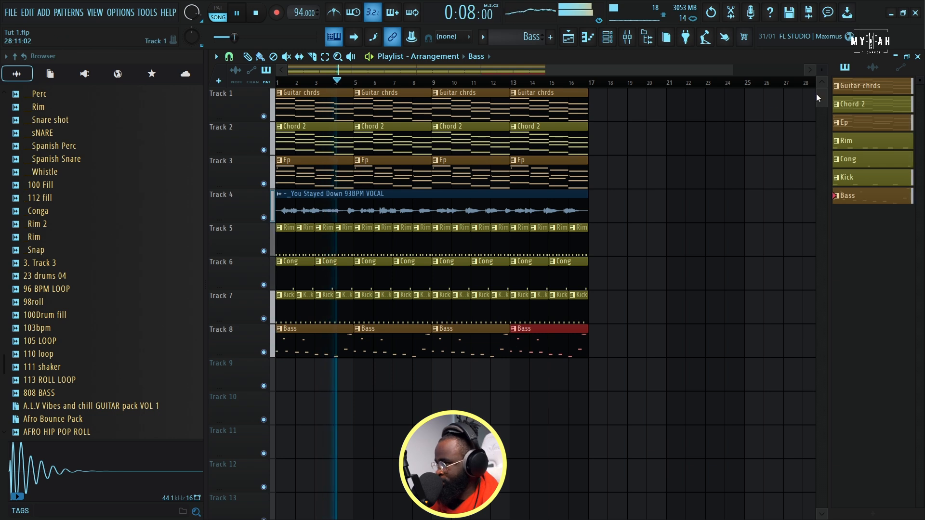
pyautogui.moveTo(822, 70); pyautogui.dragTo(821, 85)
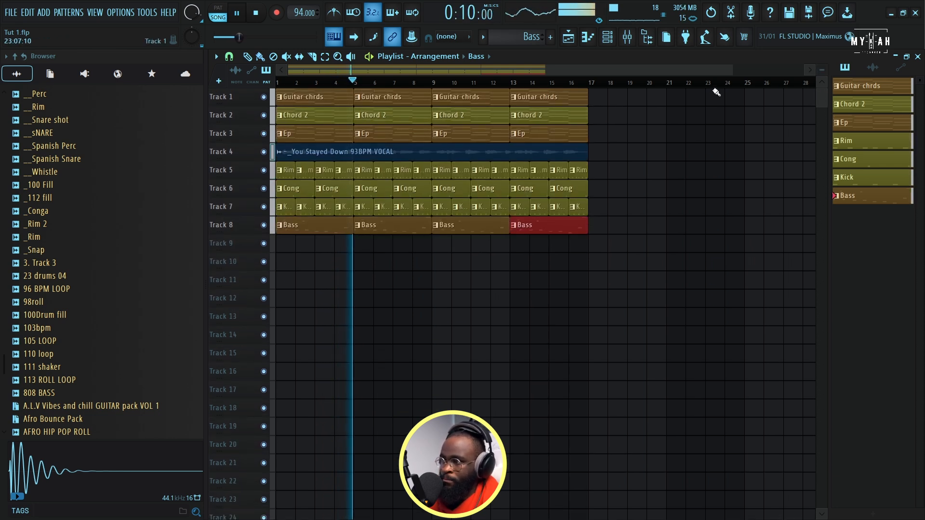
pyautogui.moveTo(729, 74); pyautogui.dragTo(553, 86)
pyautogui.scroll(-2, 552, 86)
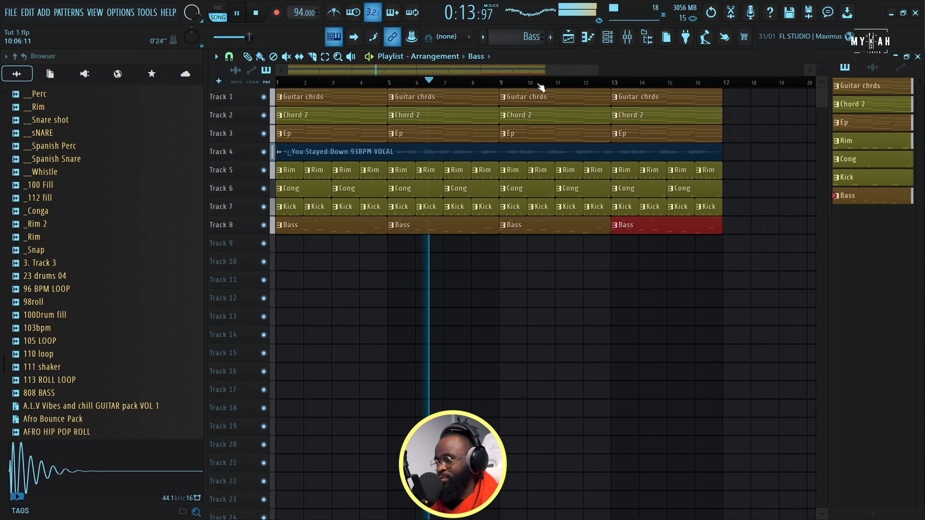
# Nudge all notes of the Bass pattern slightly later than the grid in the piano roll and listen to the line
pyautogui.doubleClick(420, 224)
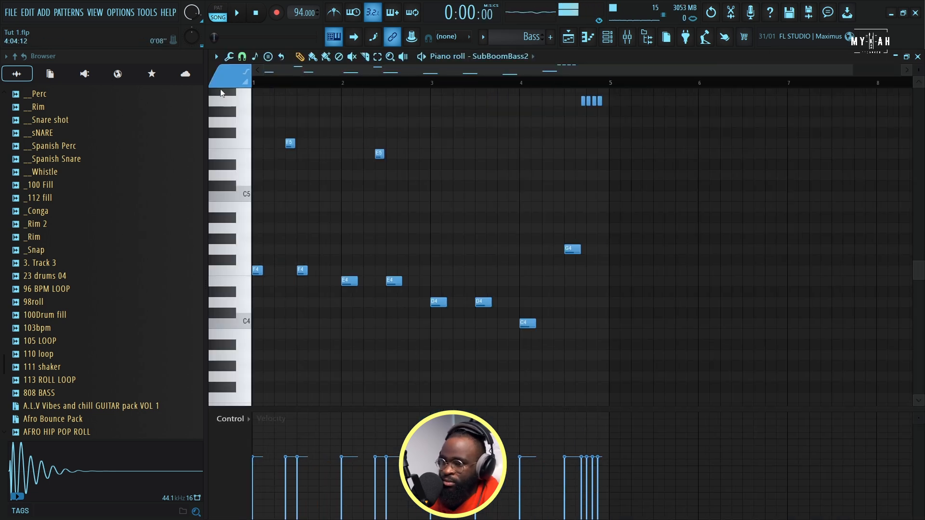
pyautogui.hotkey('ctrl', 'a')
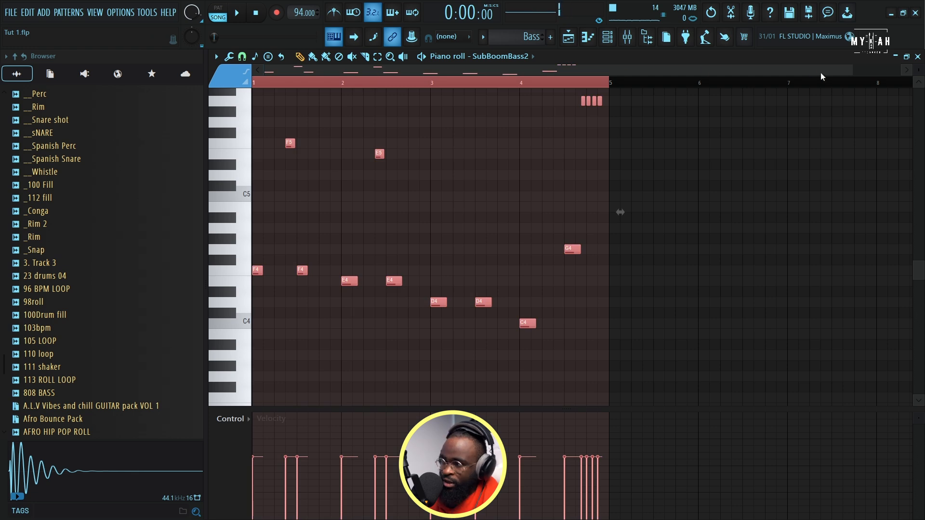
pyautogui.moveTo(849, 71); pyautogui.dragTo(399, 71)
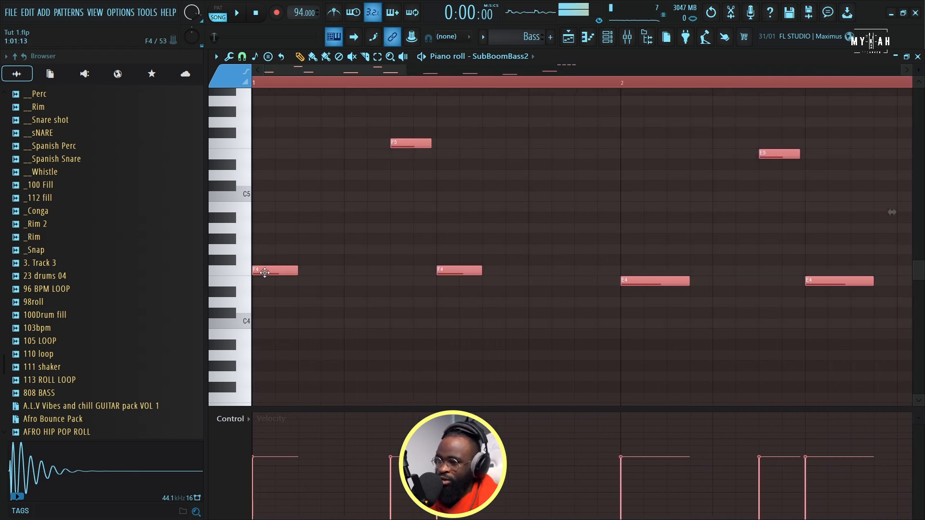
pyautogui.press('space')
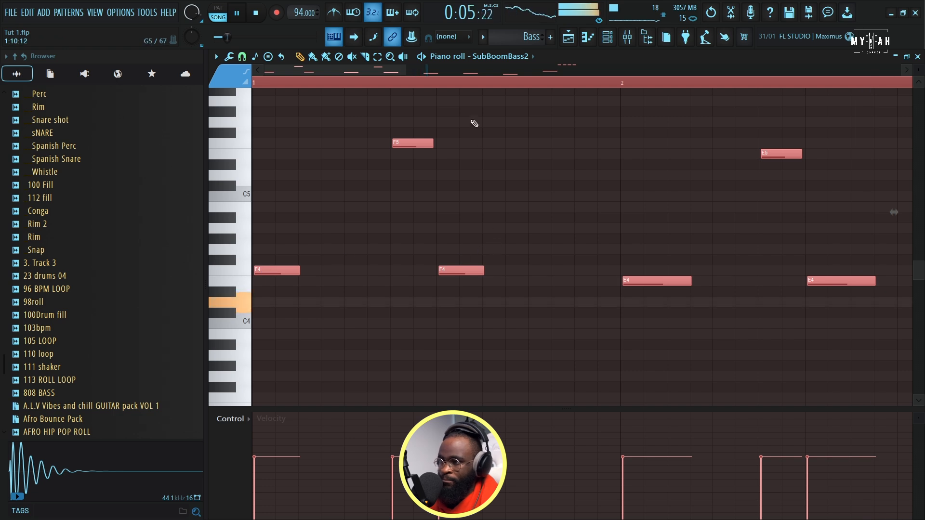
pyautogui.scroll(-5, 469, 86)
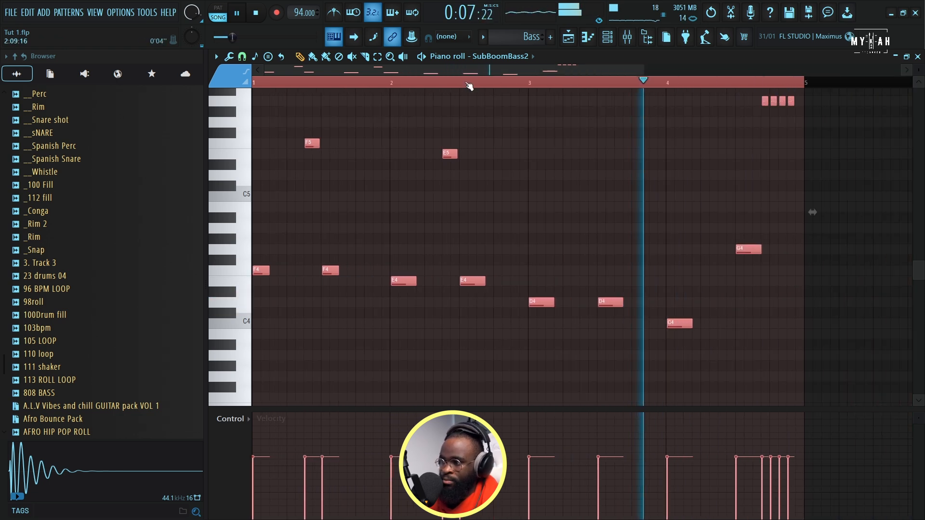
pyautogui.scroll(-2, 468, 86)
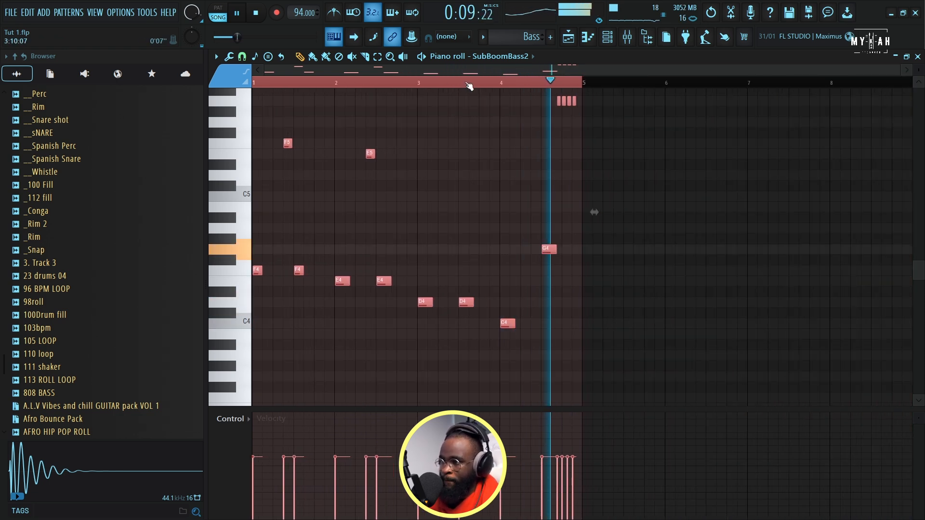
# Enlarge the height of the playlist tracks and listen to the arrangement from the start
pyautogui.click(568, 40)
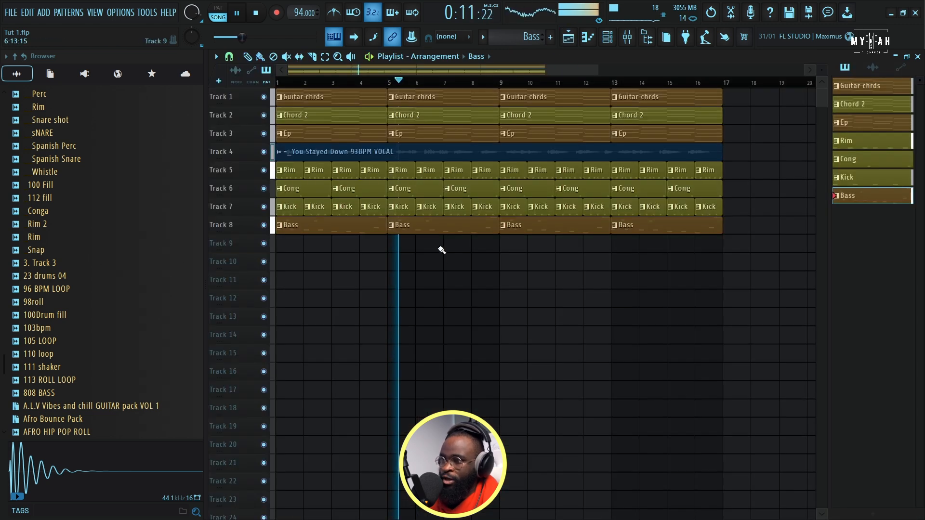
pyautogui.moveTo(821, 70); pyautogui.dragTo(821, 49)
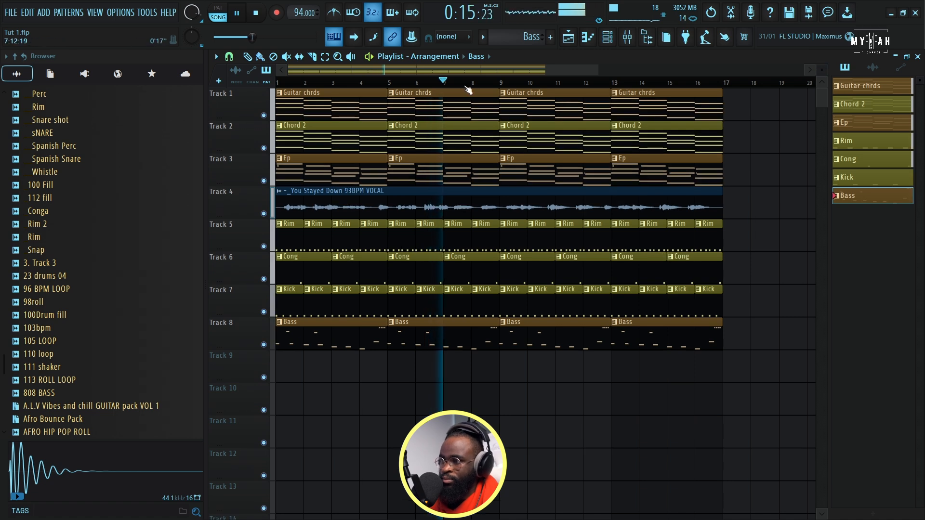
pyautogui.scroll(-2, 469, 87)
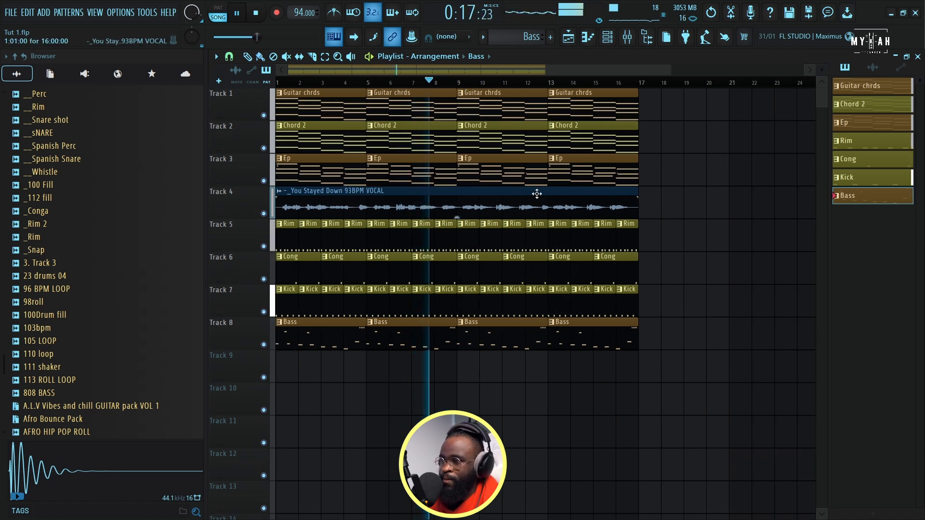
pyautogui.click(607, 38)
pyautogui.press('space')
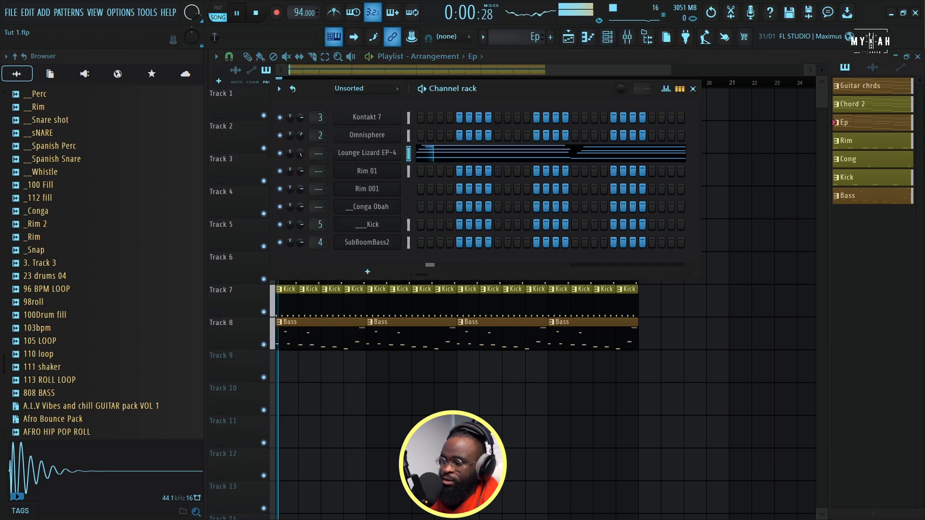
pyautogui.click(378, 66)
pyautogui.moveTo(671, 74); pyautogui.dragTo(566, 73)
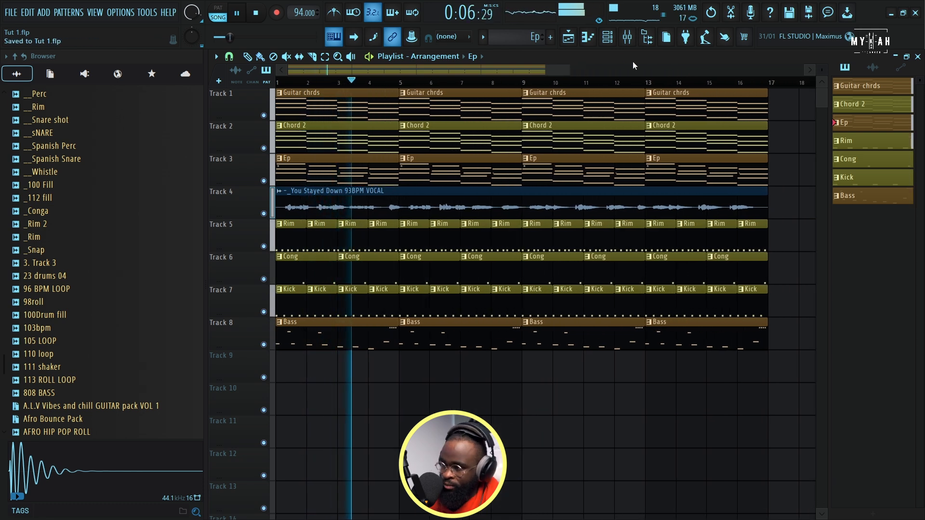
# Check the Unsorted channels in the channel rack while the song plays
pyautogui.click(607, 37)
pyautogui.click(373, 88)
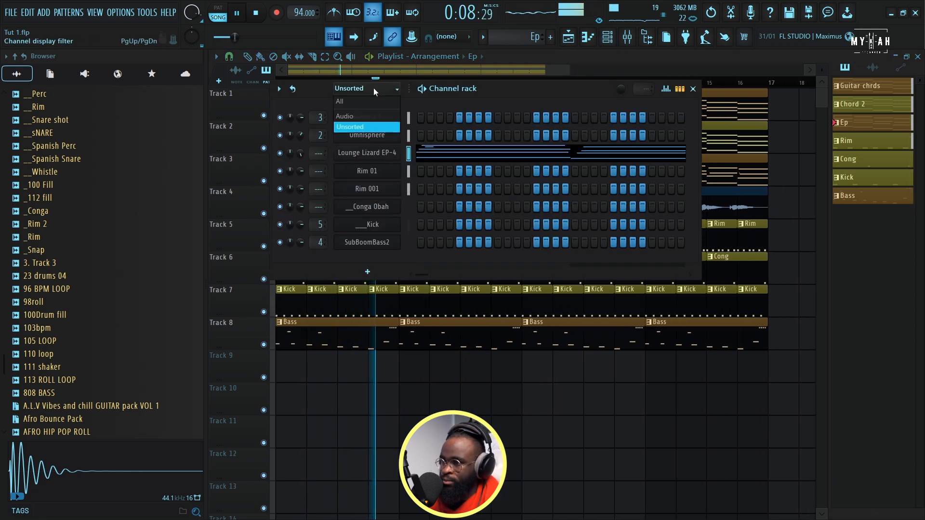
pyautogui.click(363, 127)
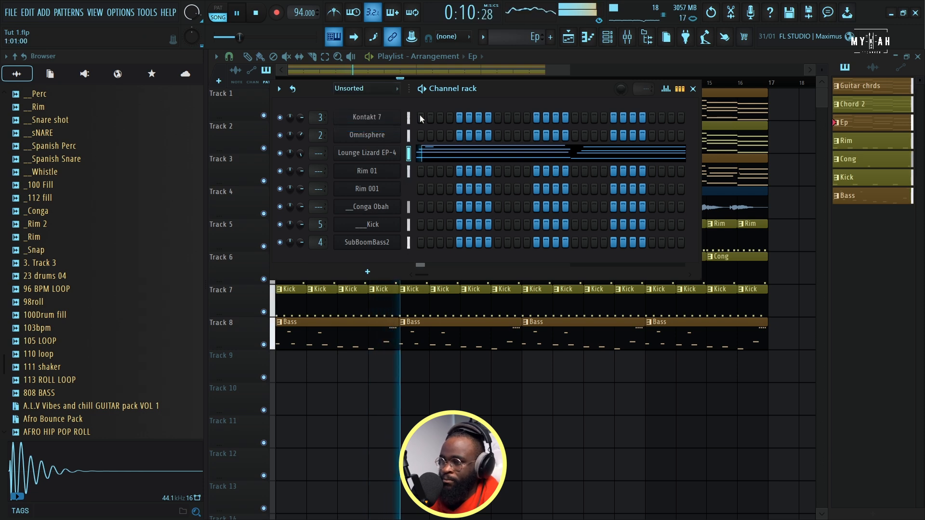
pyautogui.click(510, 68)
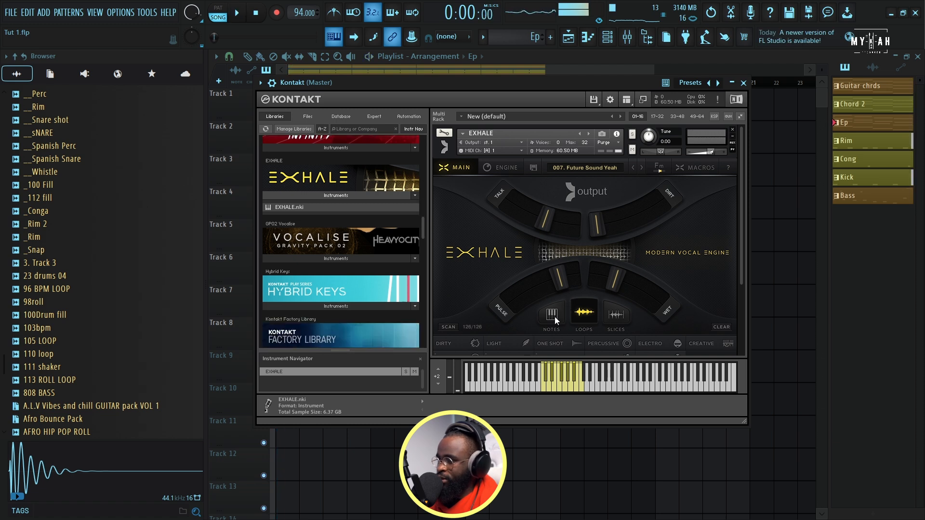
# Switch the EXHALE instrument in Kontakt to Notes mode and choose a sound for the vocal chords
pyautogui.click(553, 316)
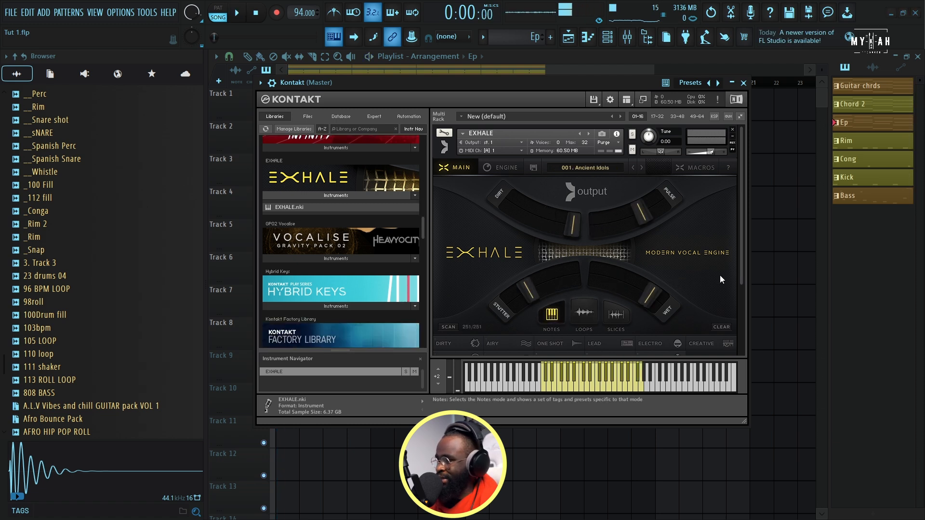
pyautogui.scroll(-3, 719, 275)
pyautogui.click(467, 305)
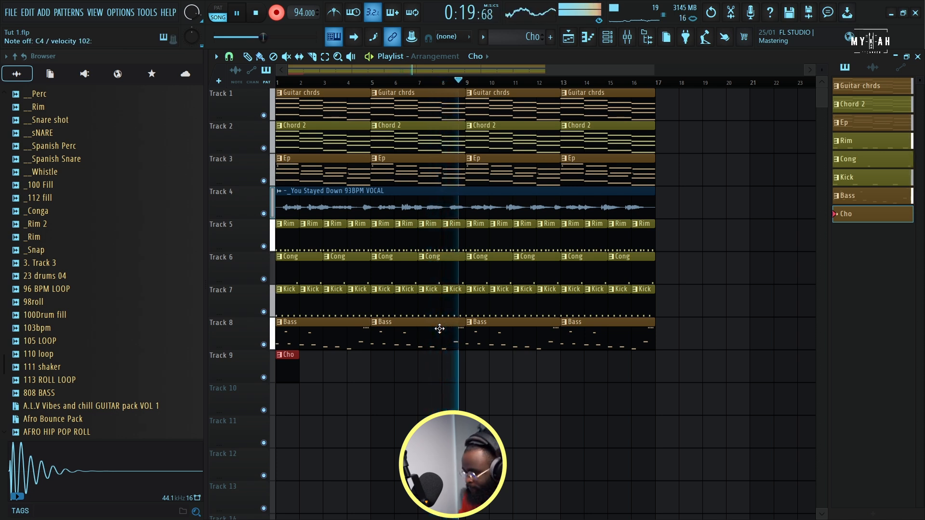
# Stop recording the Cho pattern, disarm recording and play back the recorded chords in the Kontakt piano roll
pyautogui.press('space')
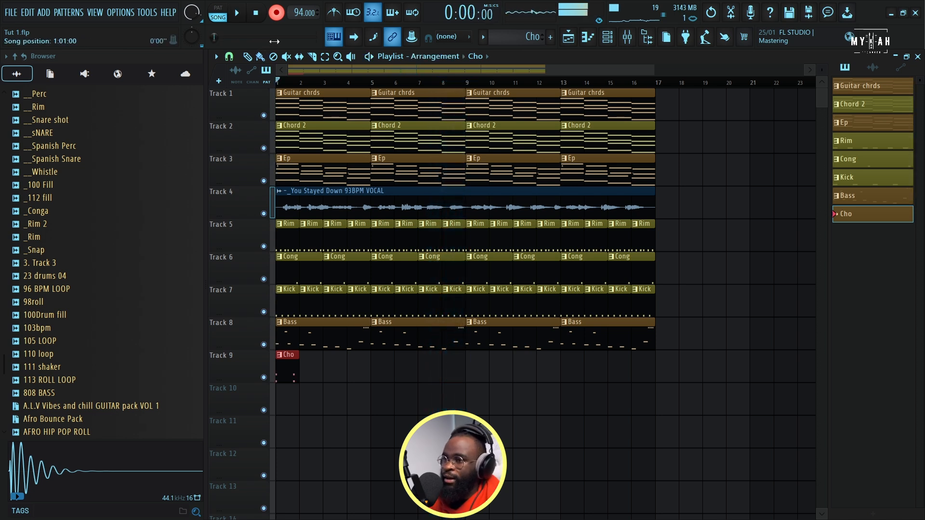
pyautogui.click(277, 14)
pyautogui.press('space')
pyautogui.press('F7')
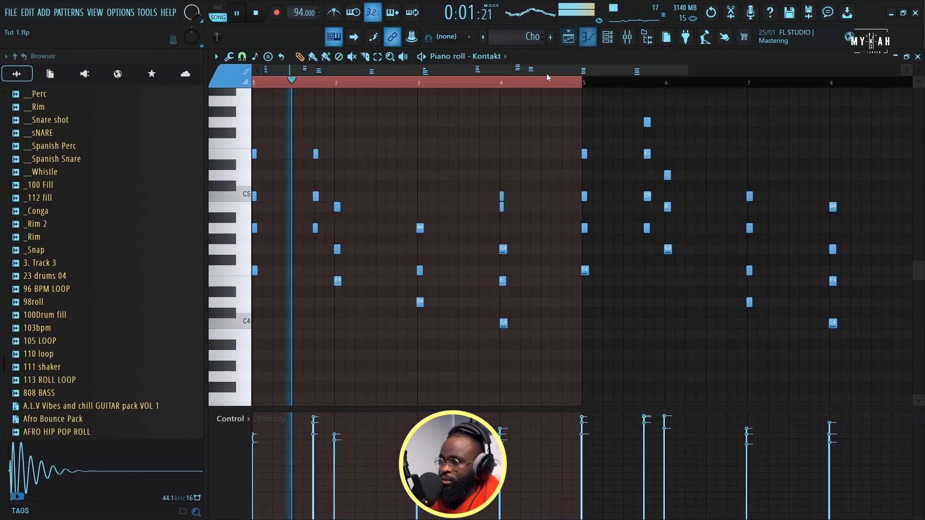
pyautogui.scroll(2, 371, 250)
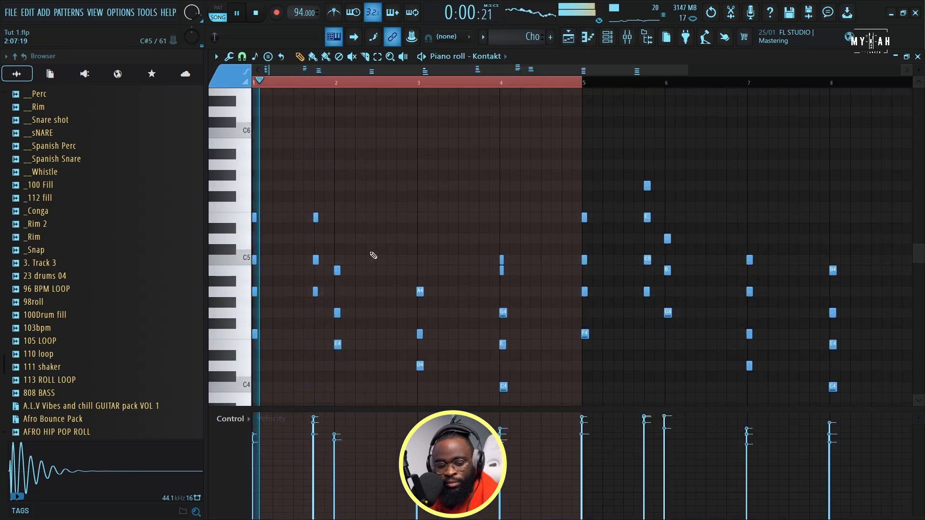
# Quantize the Cho chord notes and scale their levels with an offset of 78%
pyautogui.hotkey('ctrl', 'q')
pyautogui.hotkey('alt', 'x')
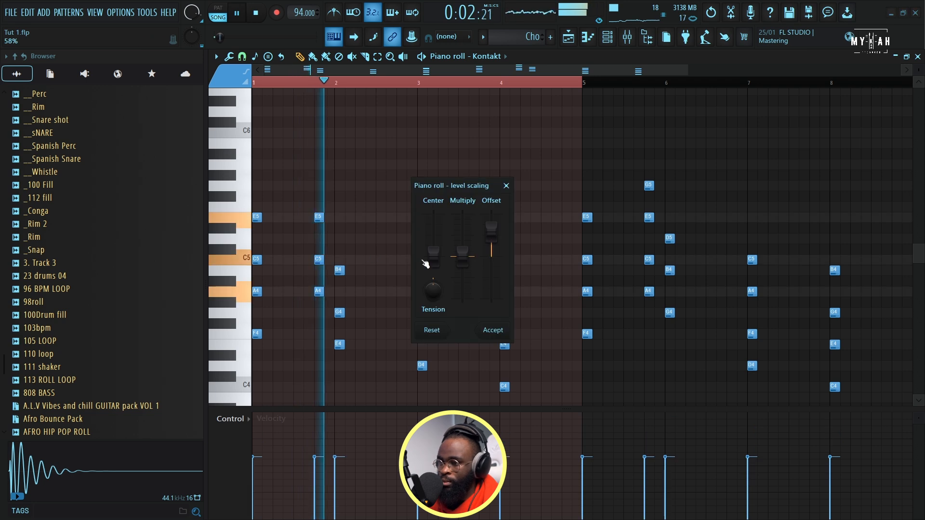
pyautogui.moveTo(483, 239); pyautogui.dragTo(483, 230)
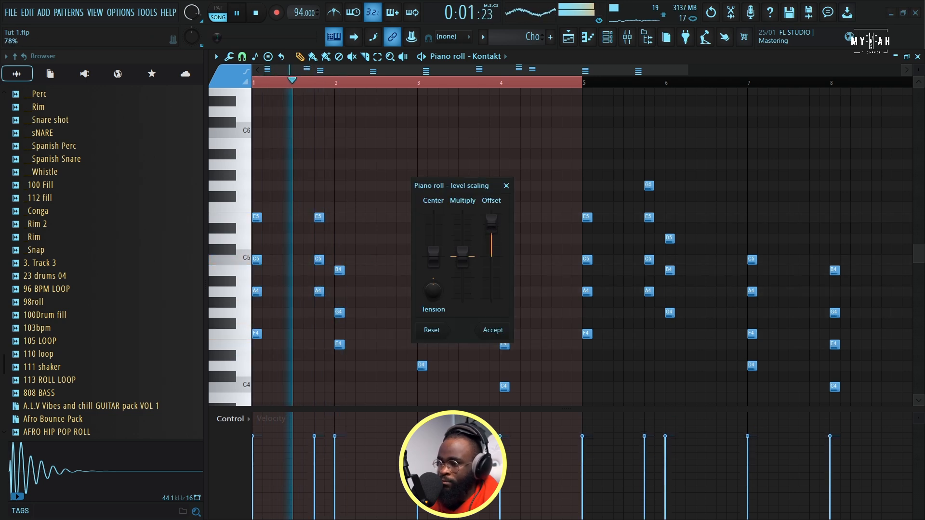
pyautogui.click(493, 329)
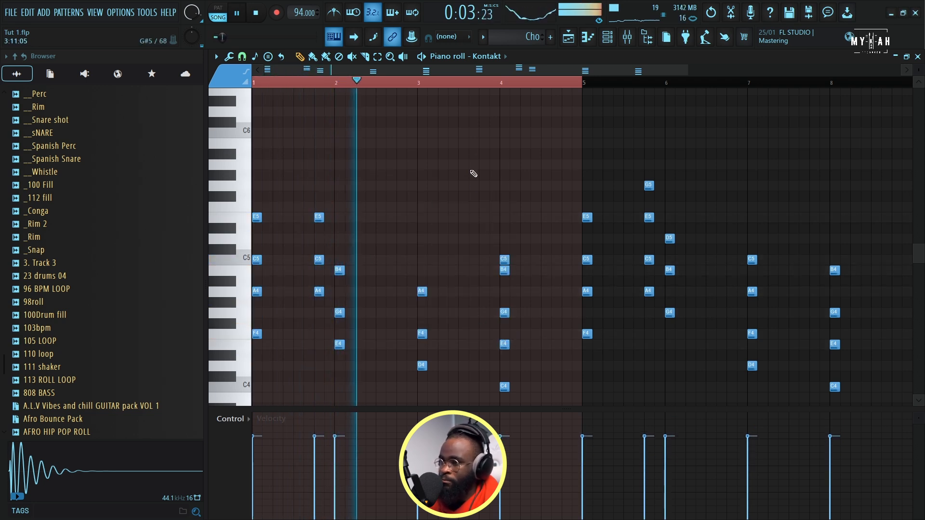
# Delete the C5 note from the chord at bar 4 and clear the time selection over the first four bars
pyautogui.scroll(-2, 477, 82)
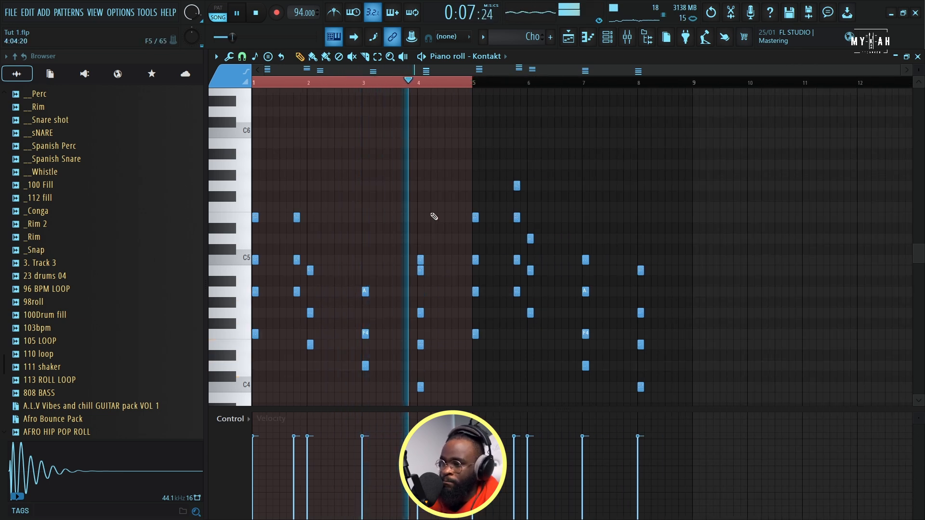
pyautogui.rightClick(421, 260)
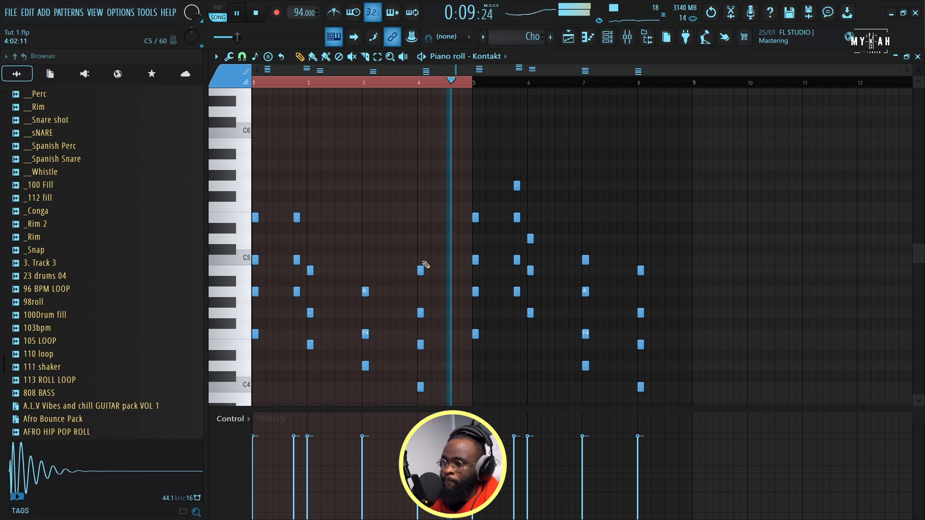
pyautogui.doubleClick(463, 83)
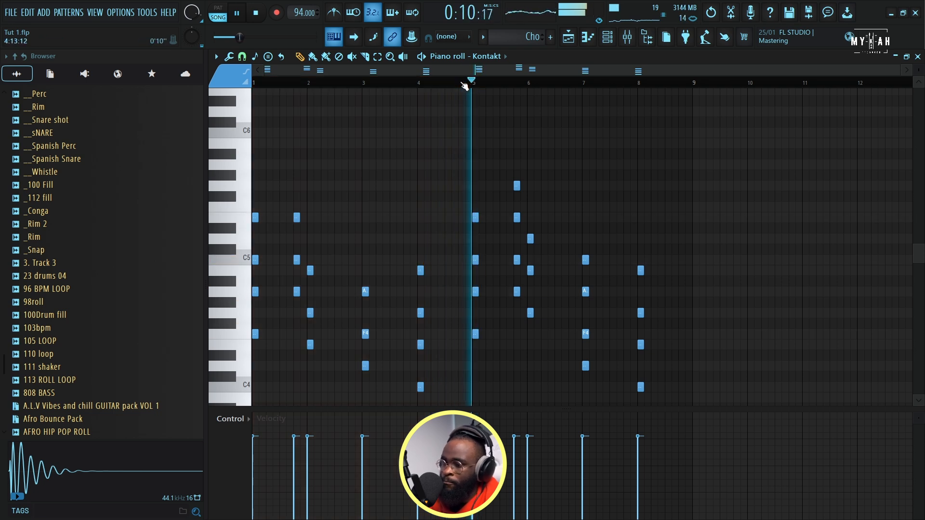
# Fill Track 9 of the playlist with Cho clips up to bar 17 and listen to the arrangement
pyautogui.click(588, 42)
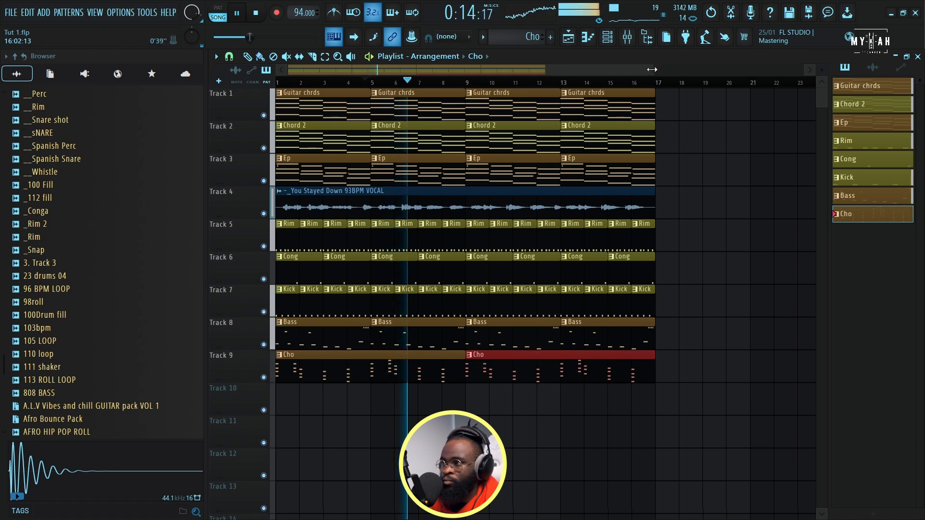
pyautogui.moveTo(654, 72); pyautogui.dragTo(561, 79)
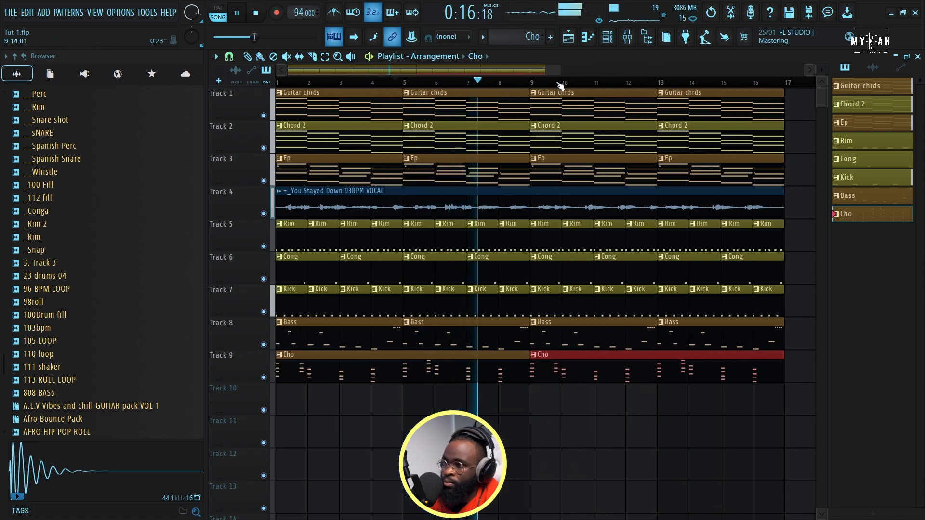
pyautogui.scroll(-1, 559, 84)
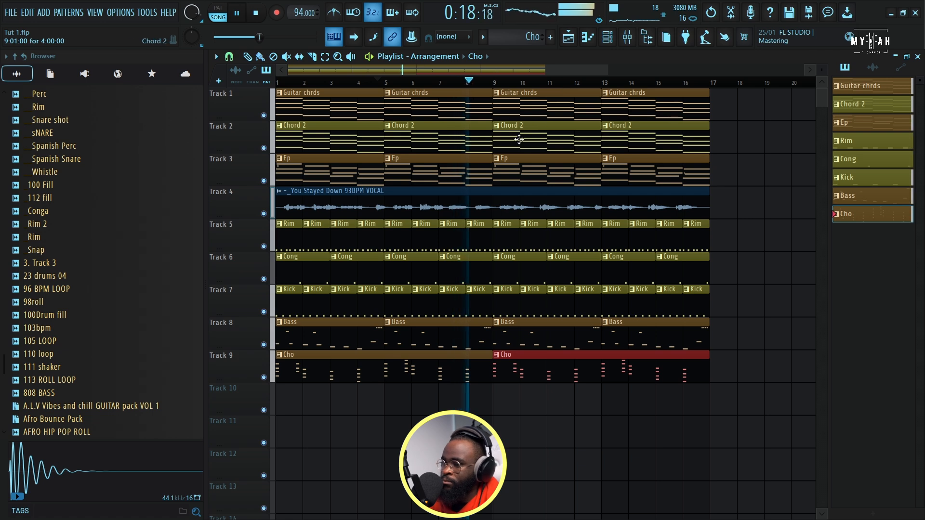
# Add a TRITON instrument to the channel rack
pyautogui.doubleClick(449, 310)
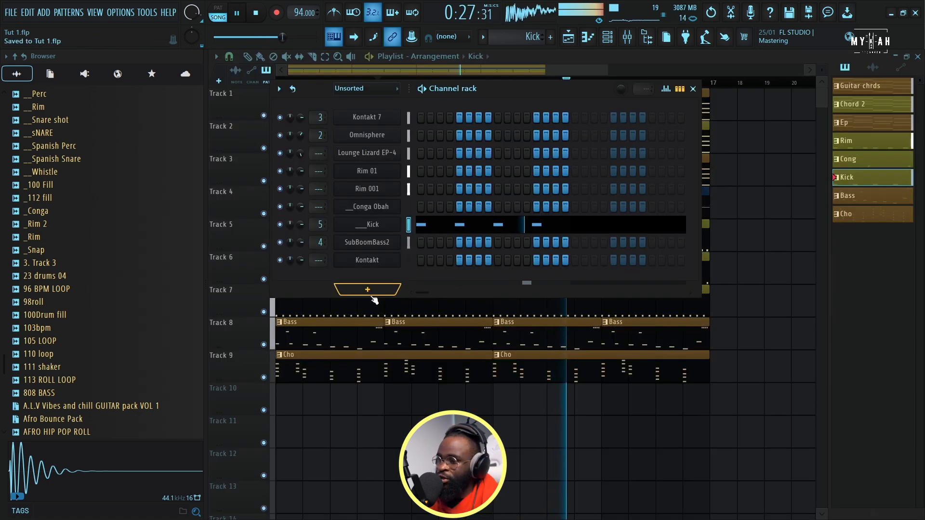
pyautogui.click(370, 294)
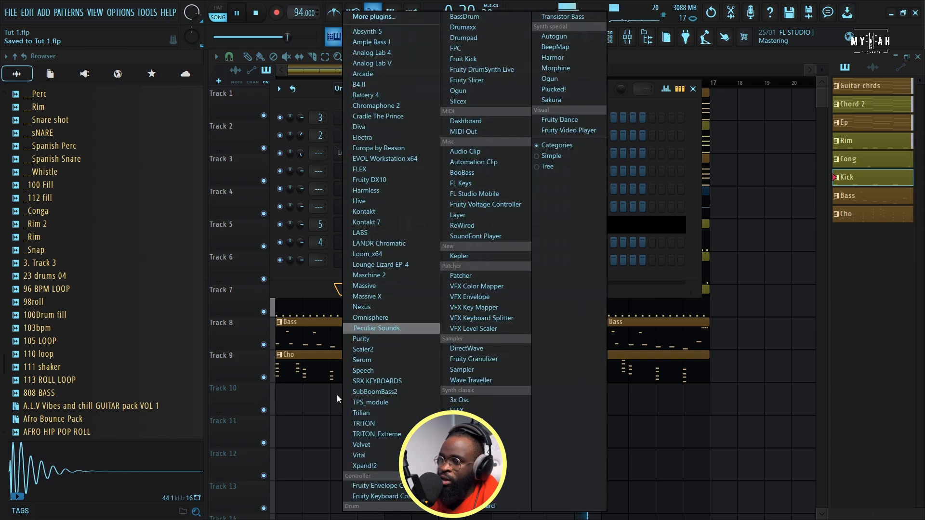
pyautogui.click(378, 423)
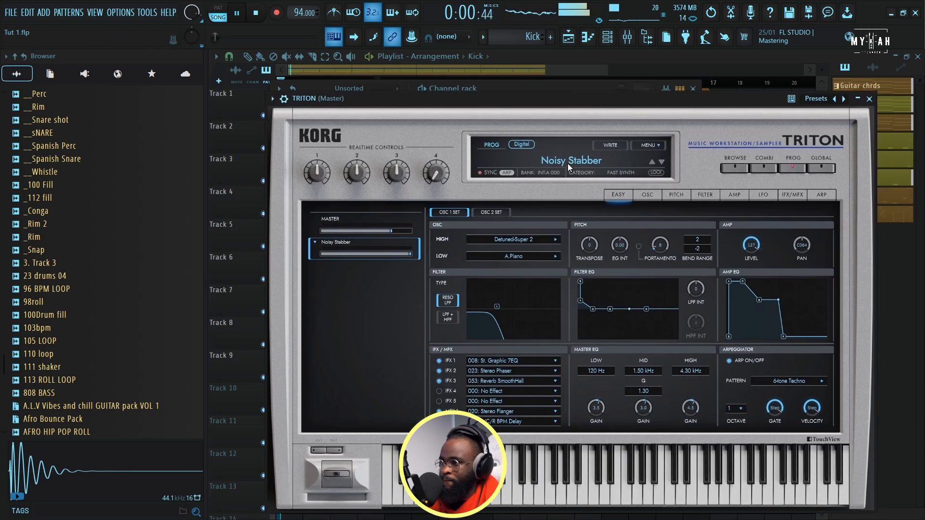
# Filter the TRITON program browser to the Lead Synth category and load Smooth Sine Lead
pyautogui.click(567, 164)
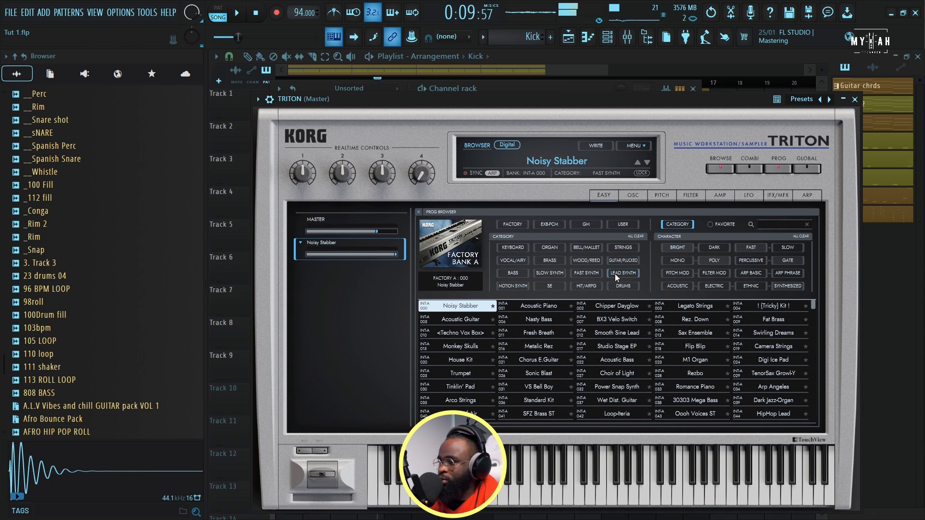
pyautogui.click(616, 273)
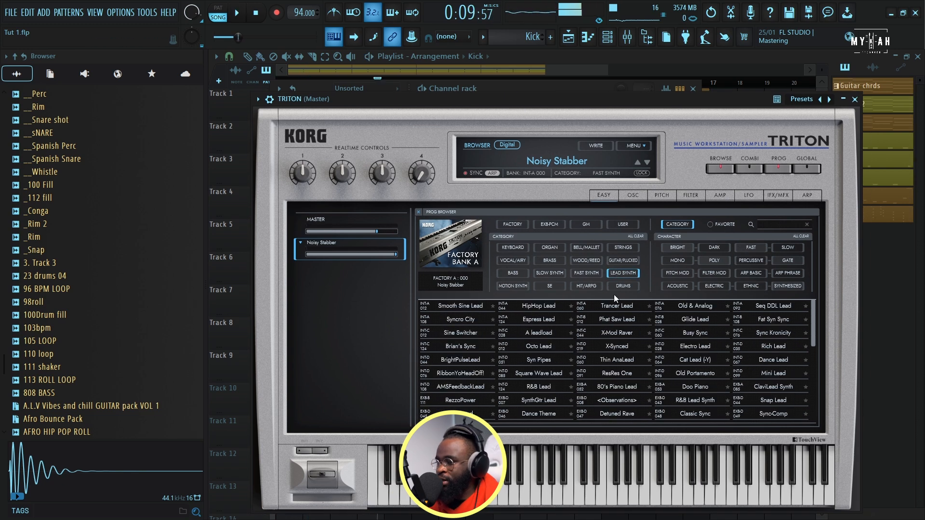
pyautogui.click(466, 303)
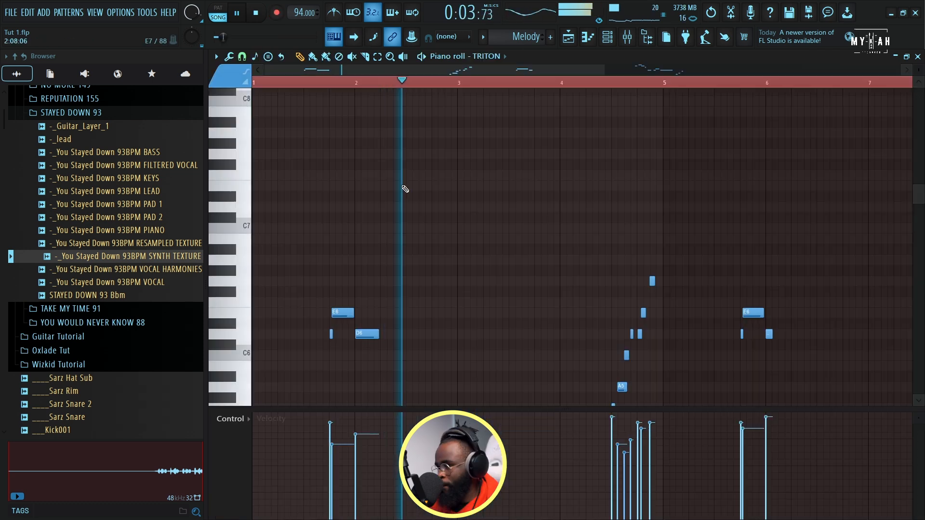
# Look over the recorded Melody notes in the TRITON piano roll during playback
pyautogui.scroll(-2, 408, 84)
pyautogui.scroll(-4, 530, 360)
pyautogui.scroll(-3, 529, 360)
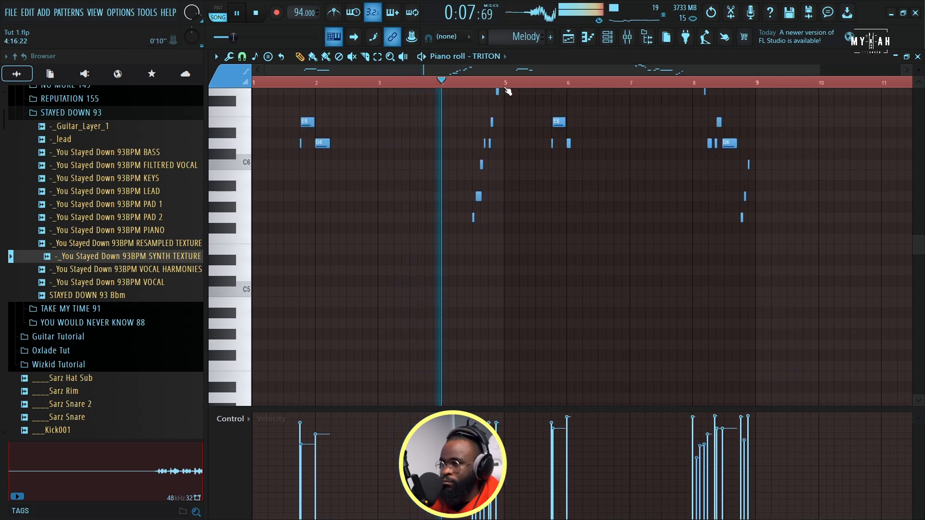
# Delete the group of four high notes at the start of bar 8 in the TRITON melody
pyautogui.scroll(2, 505, 88)
pyautogui.scroll(3, 507, 88)
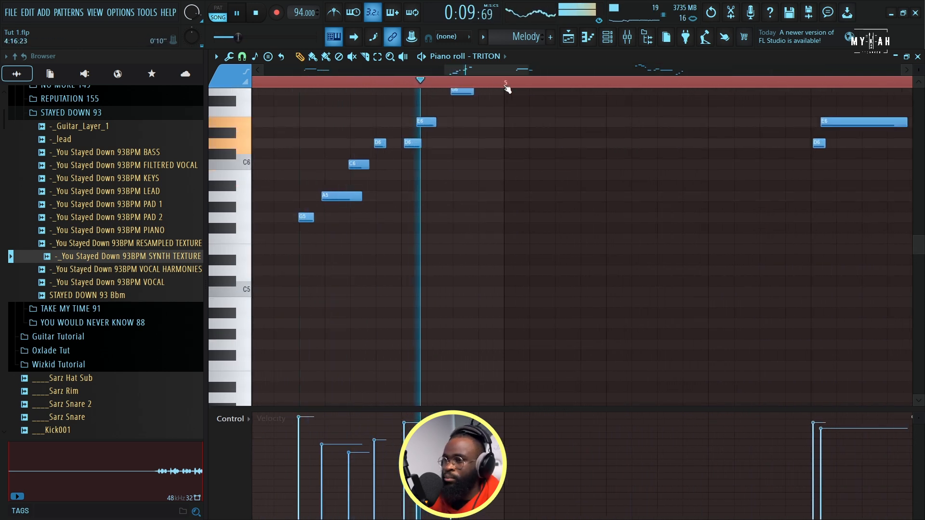
pyautogui.scroll(-4, 506, 88)
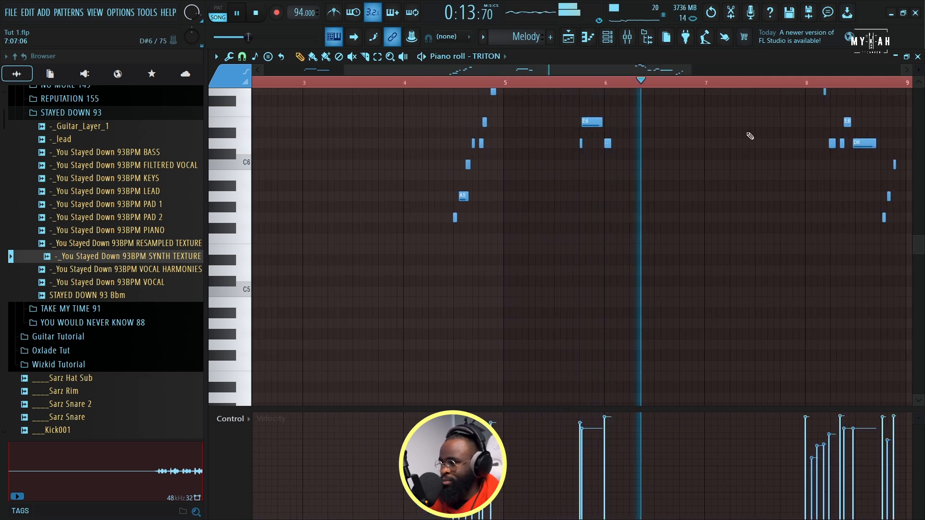
pyautogui.scroll(7, 775, 168)
pyautogui.scroll(3, 776, 169)
pyautogui.moveTo(575, 72); pyautogui.dragTo(689, 233)
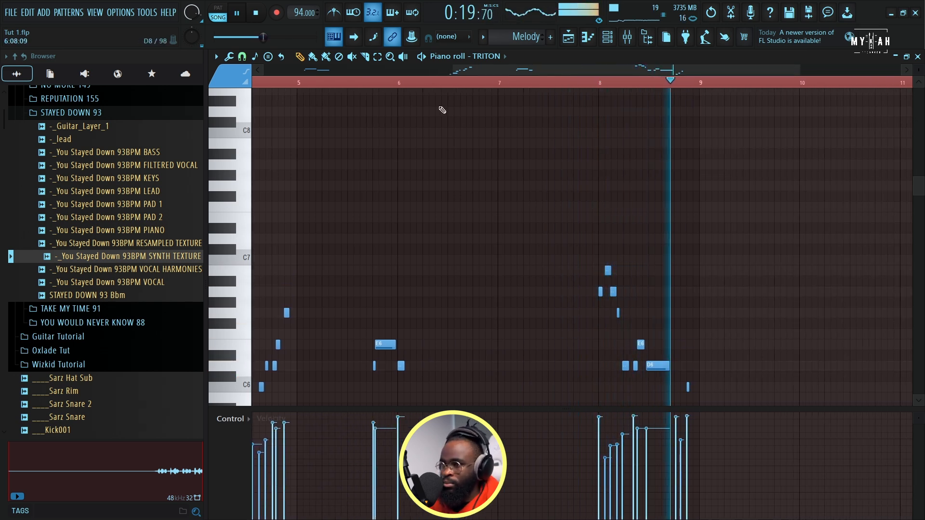
pyautogui.click(378, 57)
pyautogui.press('space')
pyautogui.moveTo(593, 263); pyautogui.dragTo(629, 327)
pyautogui.press('Delete')
# Delete the two short D6 notes, the E6 and the long D6 in bar 8, keeping the final three-note run
pyautogui.scroll(-4, 627, 326)
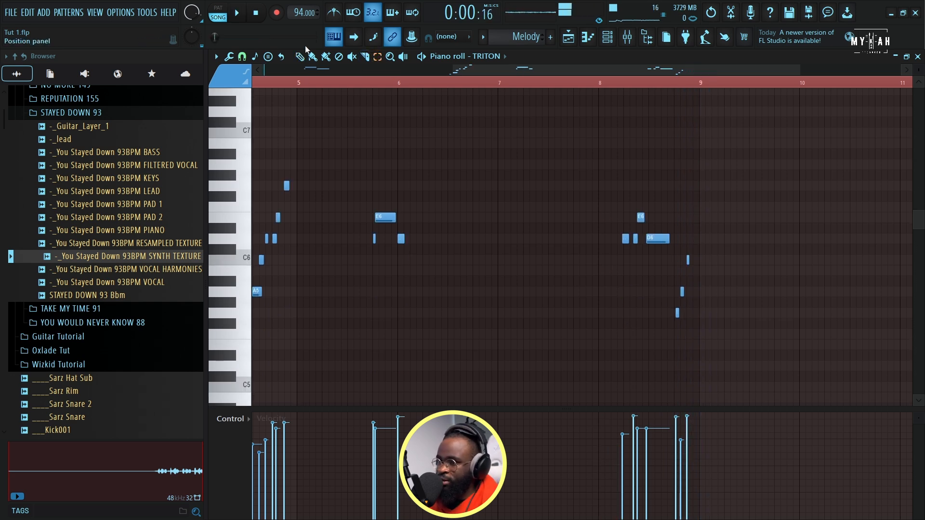
pyautogui.click(603, 83)
pyautogui.press('space')
pyautogui.press('space')
pyautogui.press('space')
pyautogui.rightClick(634, 241)
pyautogui.rightClick(625, 240)
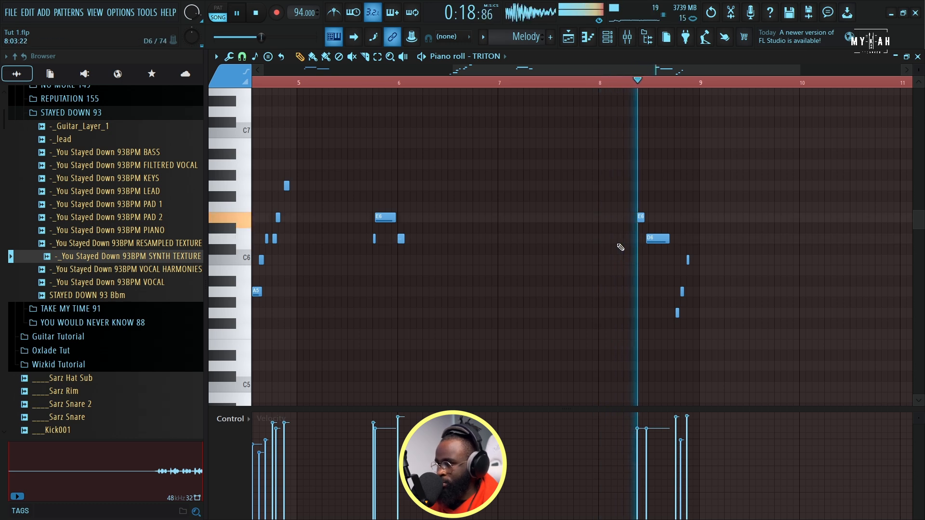
pyautogui.rightClick(641, 218)
pyautogui.press('space')
pyautogui.press('space')
pyautogui.rightClick(655, 240)
pyautogui.scroll(4, 704, 86)
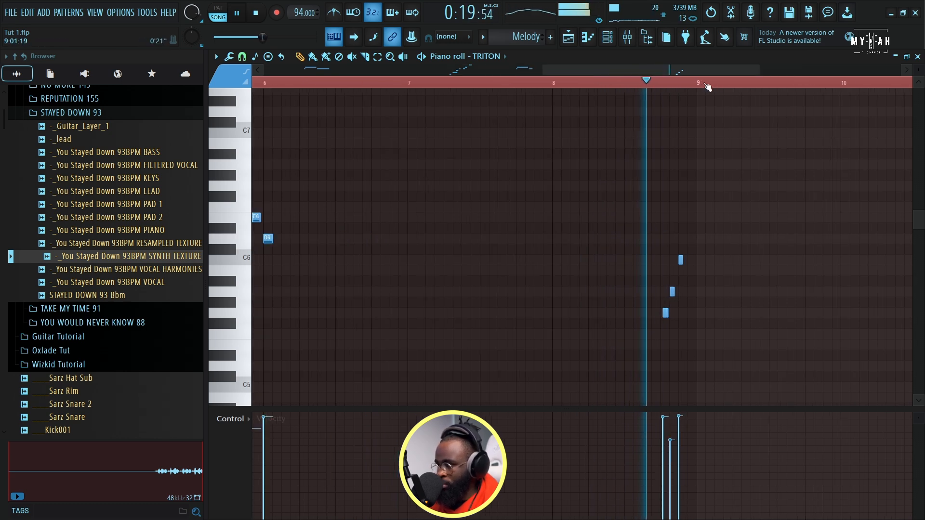
# Trim the Melody clip on Track 11 to end at bar 9, then render and replace the Melody pattern as a WAV
pyautogui.press('F5')
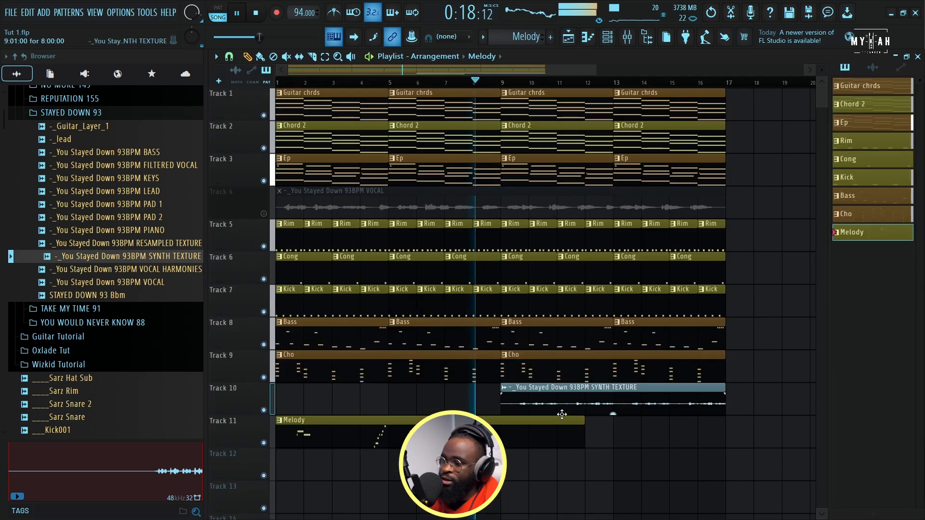
pyautogui.moveTo(582, 422); pyautogui.dragTo(501, 422)
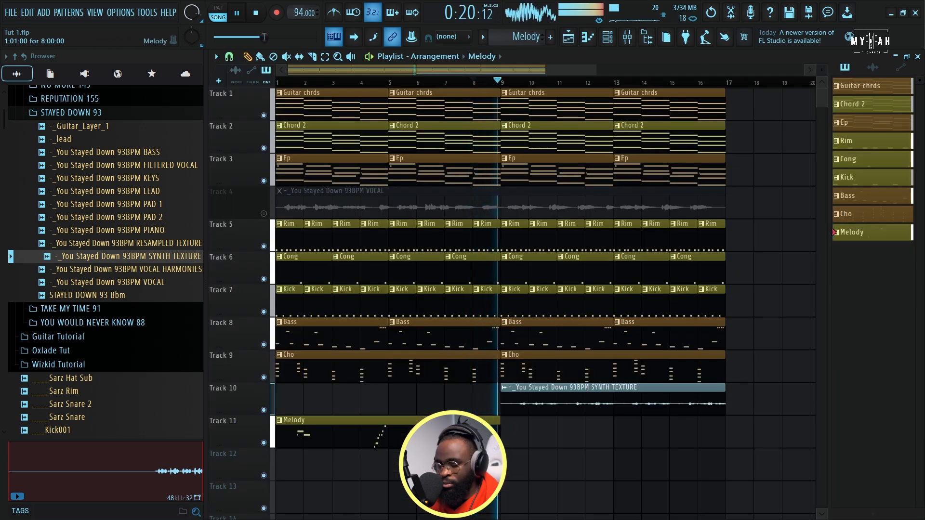
pyautogui.rightClick(859, 232)
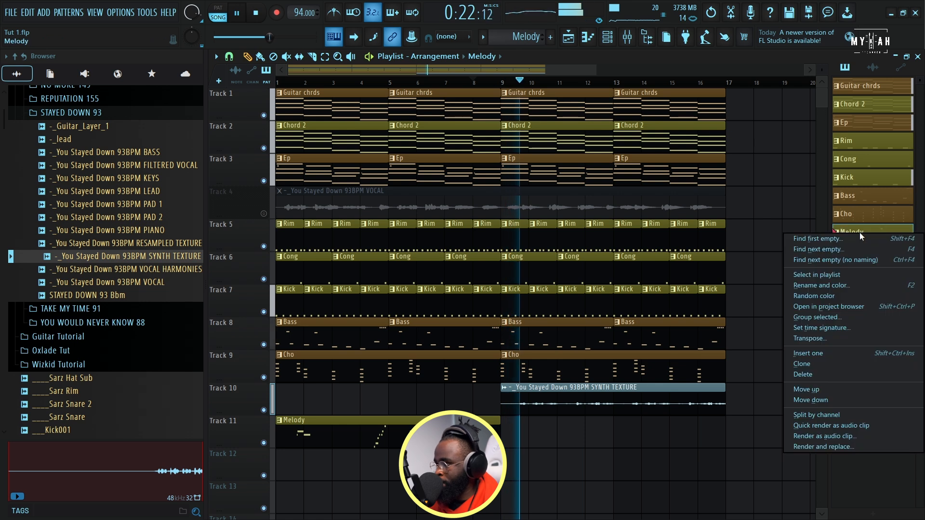
pyautogui.click(837, 445)
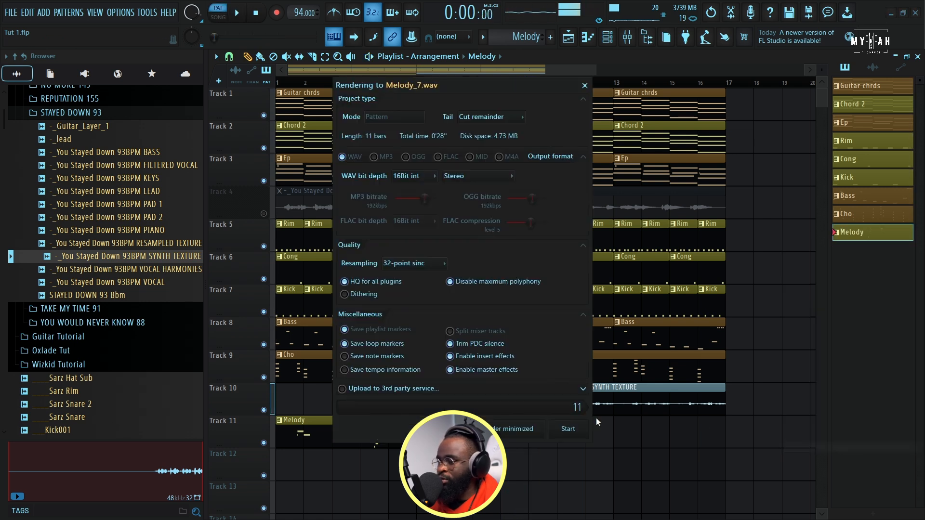
pyautogui.click(578, 432)
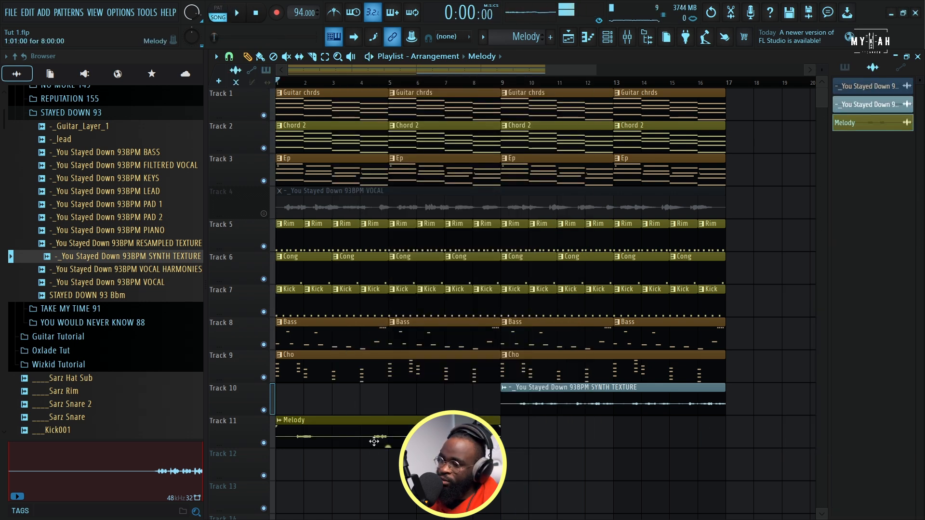
# Load the vocal sample preset state onto the Melody mixer track and reset its fader volume to the default
pyautogui.click(638, 241)
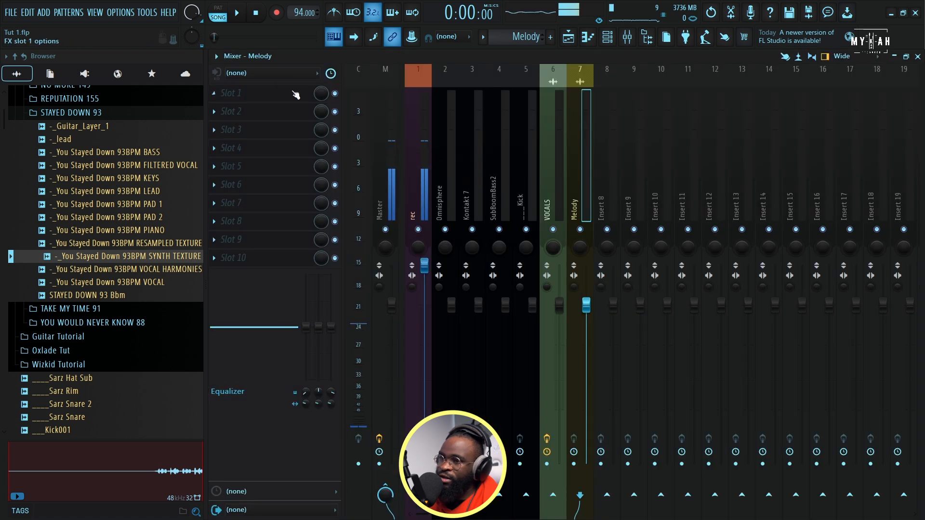
pyautogui.click(216, 57)
pyautogui.moveTo(233, 201)
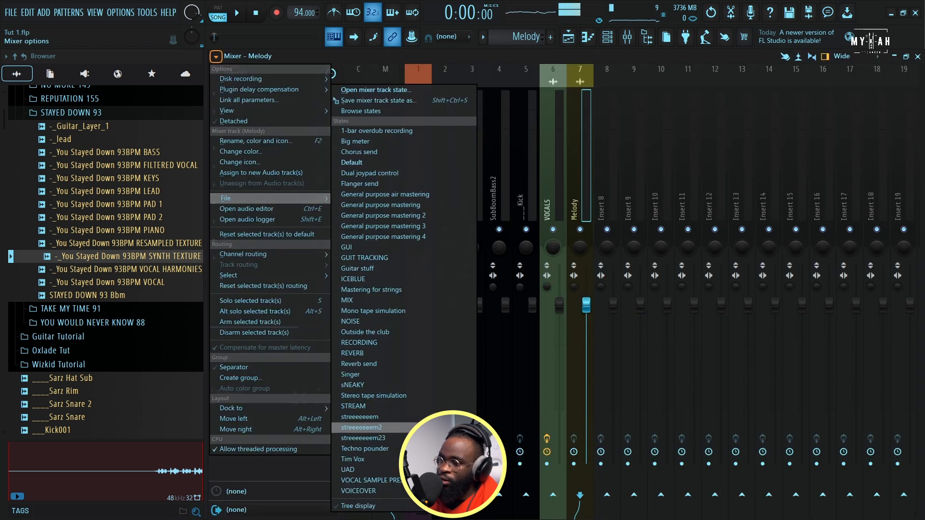
pyautogui.click(398, 481)
pyautogui.press('space')
pyautogui.rightClick(599, 341)
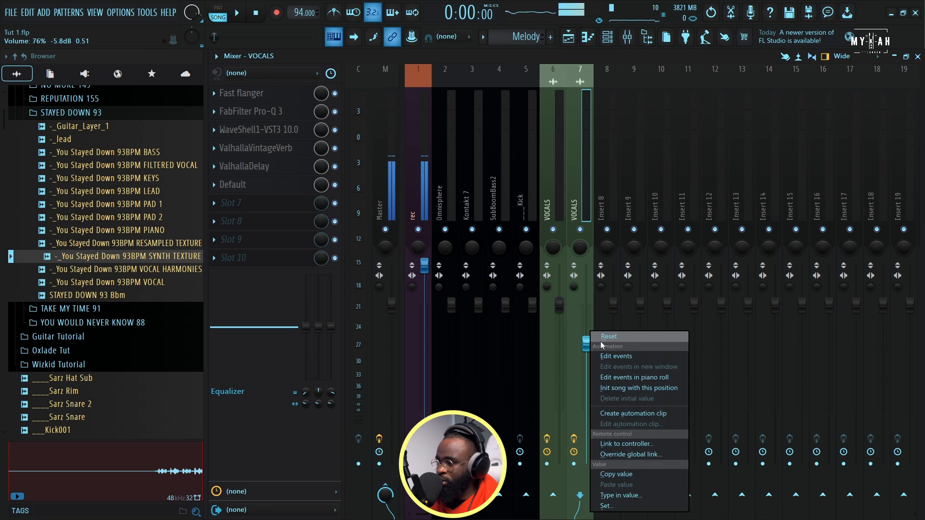
pyautogui.click(602, 337)
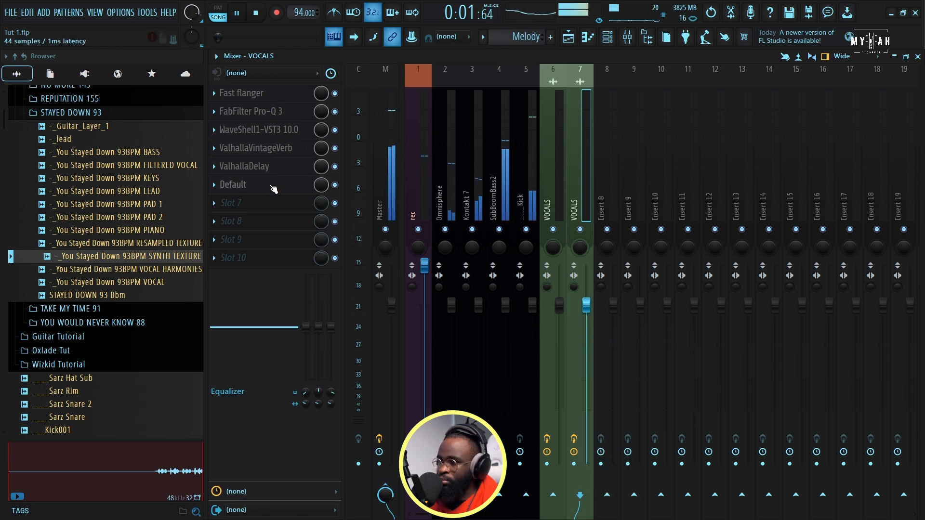
# Set the ValhallaDelay feedback on mixer track 7 to about 47%
pyautogui.click(260, 167)
pyautogui.moveTo(451, 230); pyautogui.dragTo(453, 244)
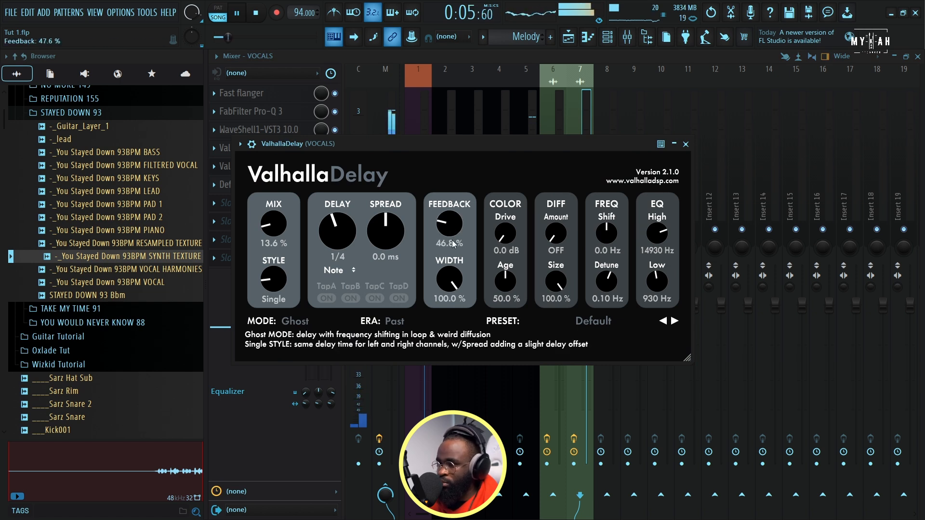
pyautogui.press('Escape')
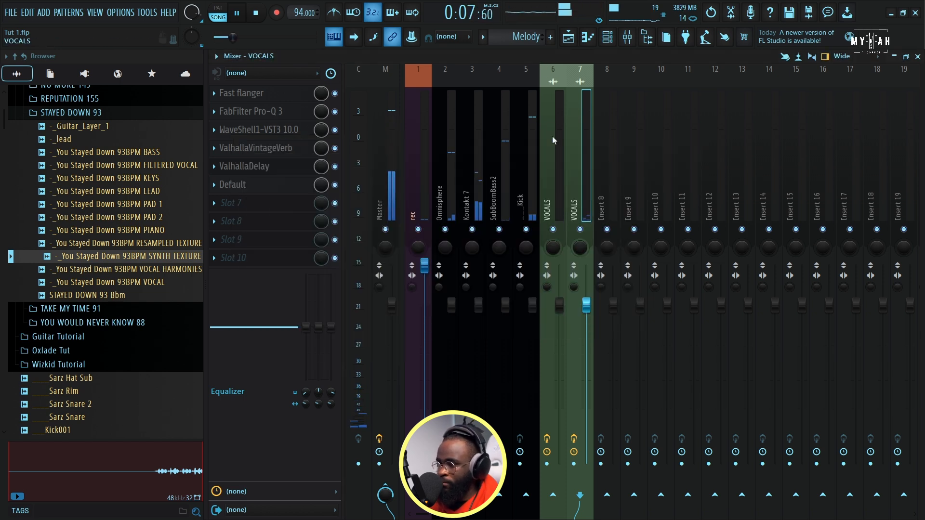
# Raise the gain of the Melody audio clip on Track 11 of the playlist to 1.4 dB
pyautogui.click(578, 43)
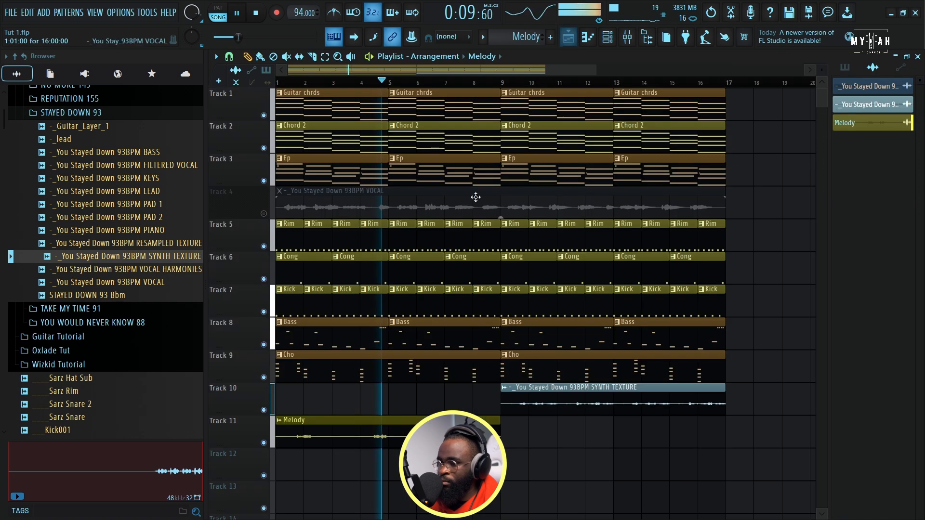
pyautogui.moveTo(388, 446); pyautogui.dragTo(388, 439)
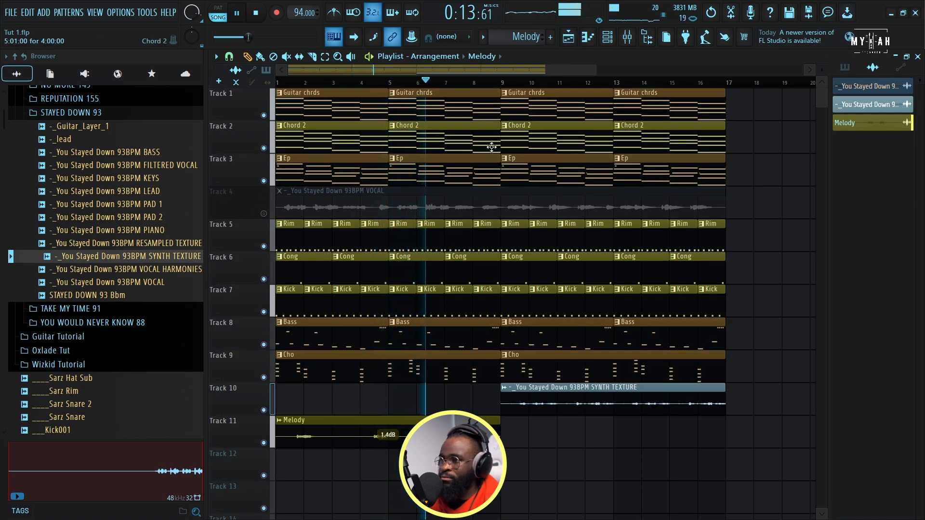
pyautogui.scroll(-1, 514, 314)
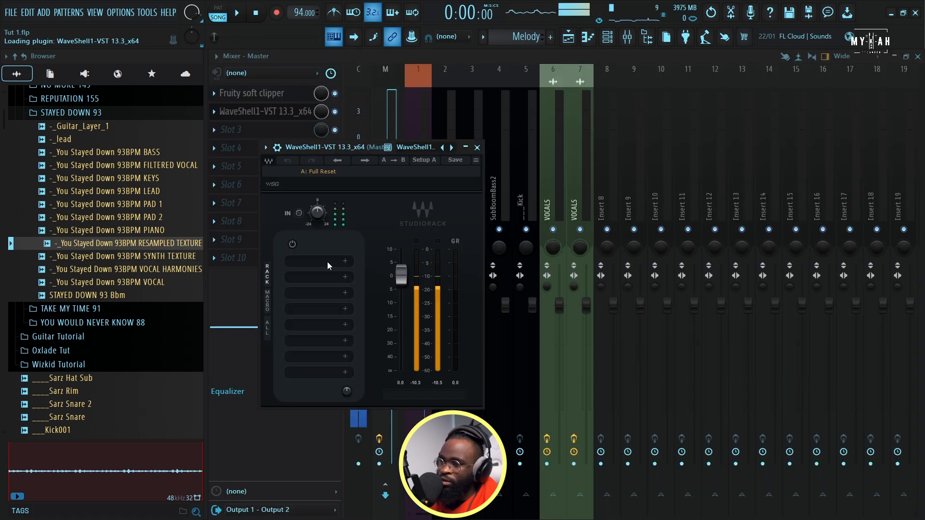
# Load IMPusher into the StudioRack on the Master track and set Magic to 24.4 and Push to 3.8 dB
pyautogui.click(324, 262)
pyautogui.write('im')
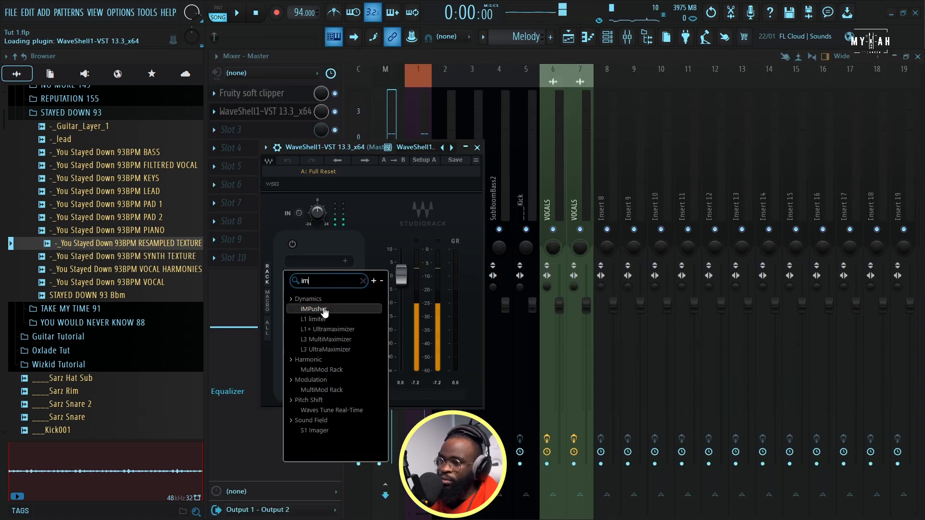
pyautogui.click(324, 307)
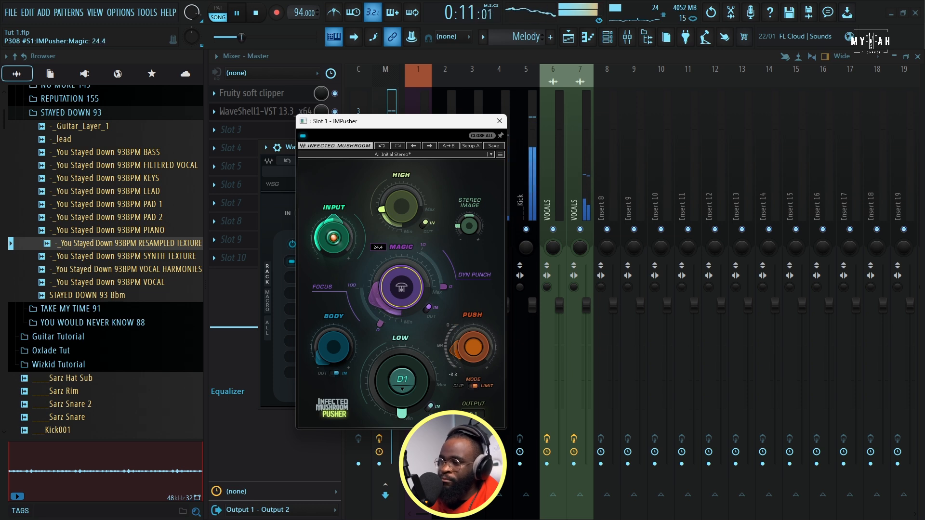
pyautogui.moveTo(322, 367); pyautogui.dragTo(322, 362)
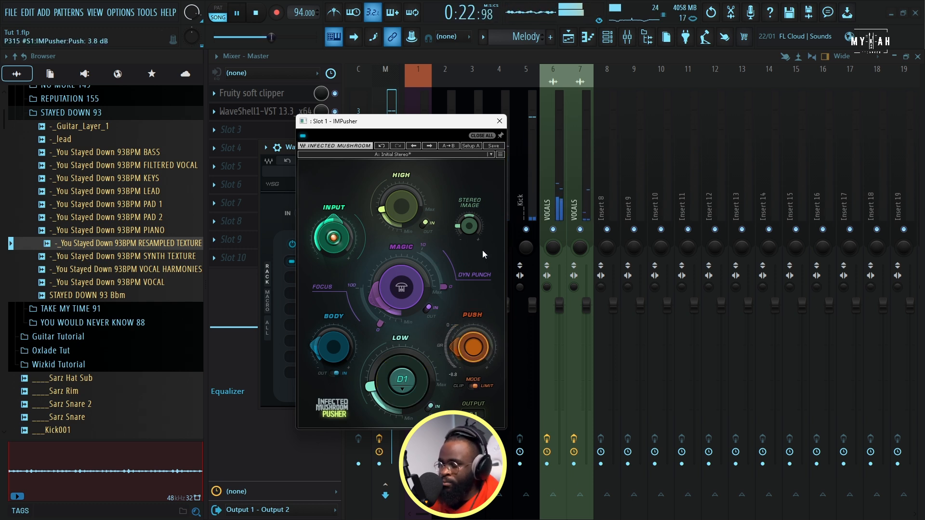
pyautogui.press('F5')
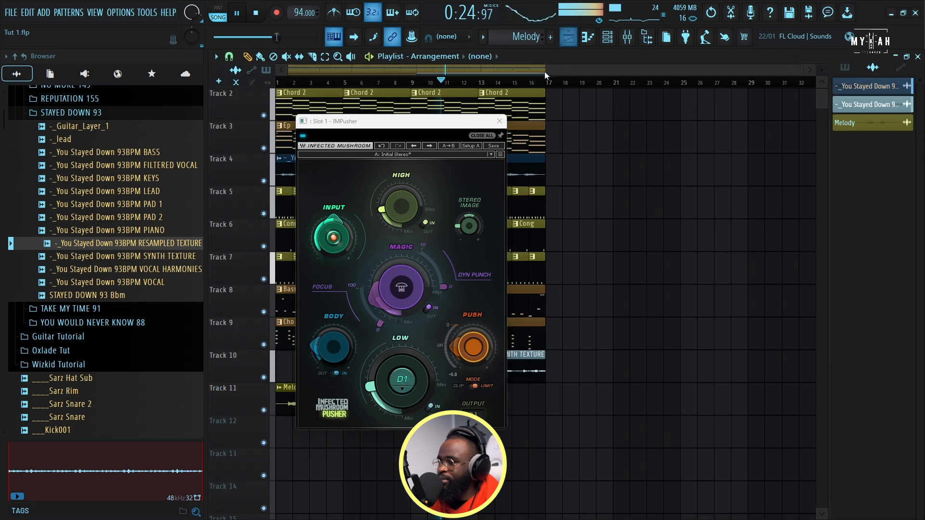
pyautogui.click(499, 122)
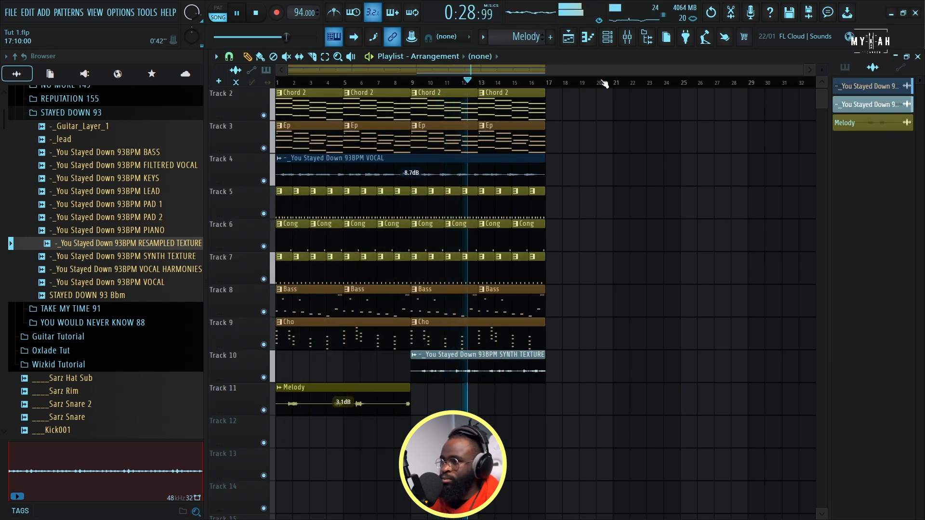
# Place the _100 Fill sample on Track 11 so it ends at bar 17 and lower its gain to -4.8 dB
pyautogui.moveTo(801, 73); pyautogui.dragTo(515, 85)
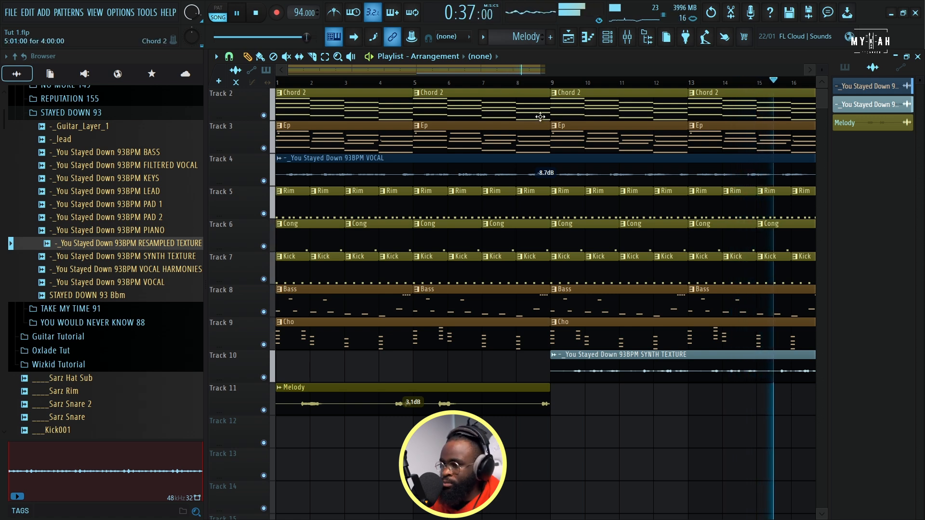
pyautogui.scroll(-1, 533, 84)
pyautogui.scroll(-2, 534, 87)
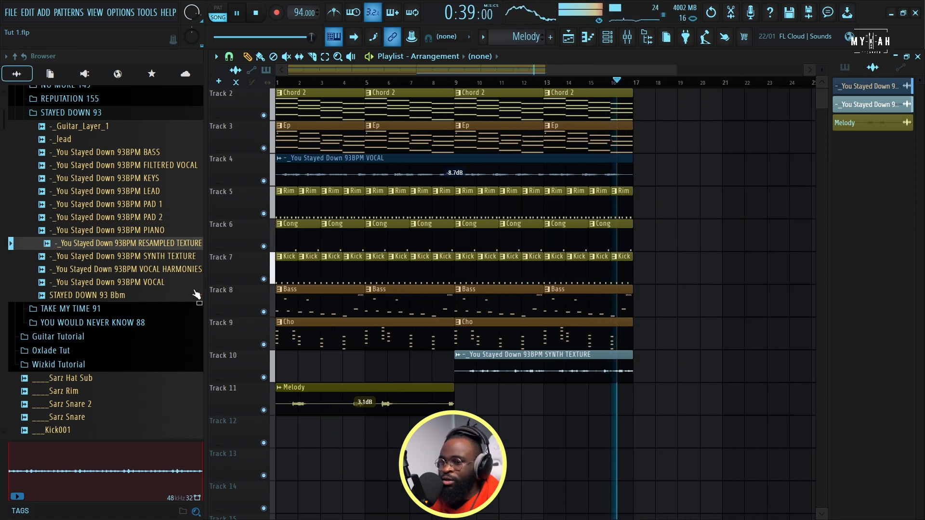
pyautogui.scroll(10, 6, 127)
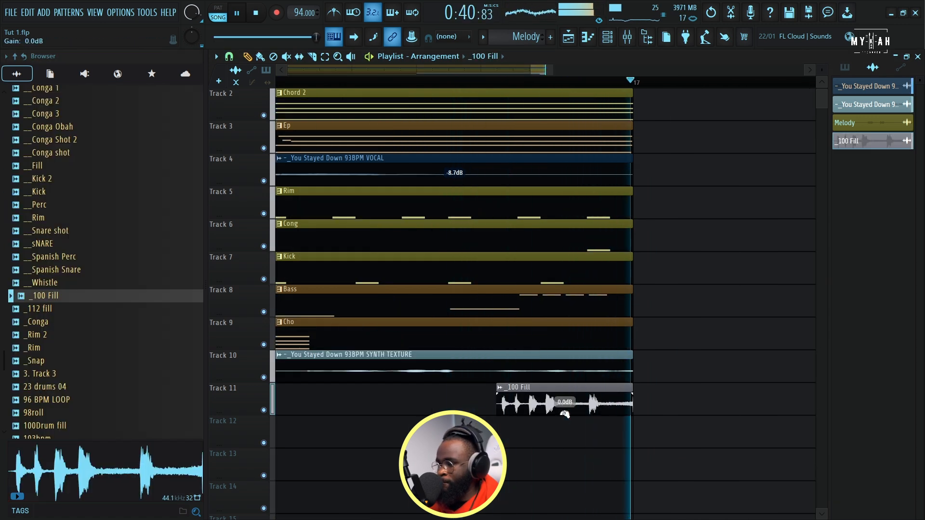
pyautogui.moveTo(564, 413); pyautogui.dragTo(564, 418)
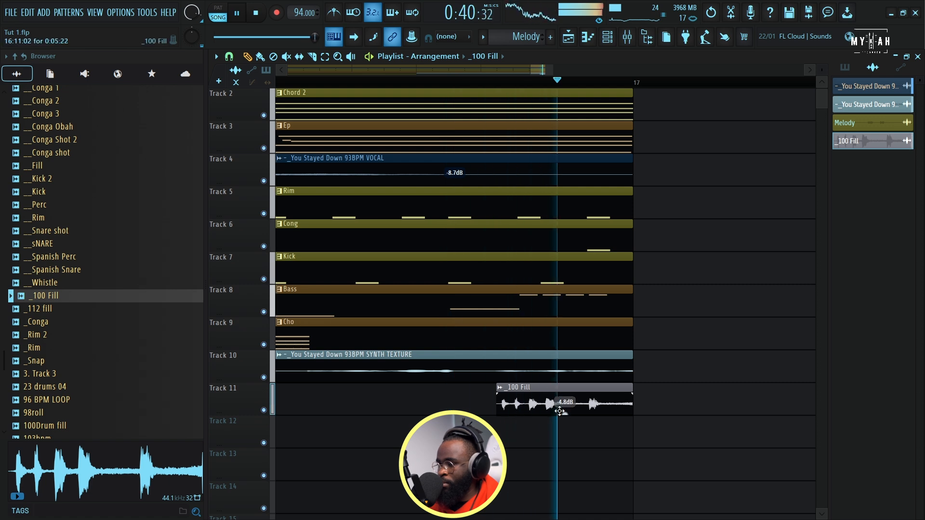
pyautogui.scroll(5, 615, 82)
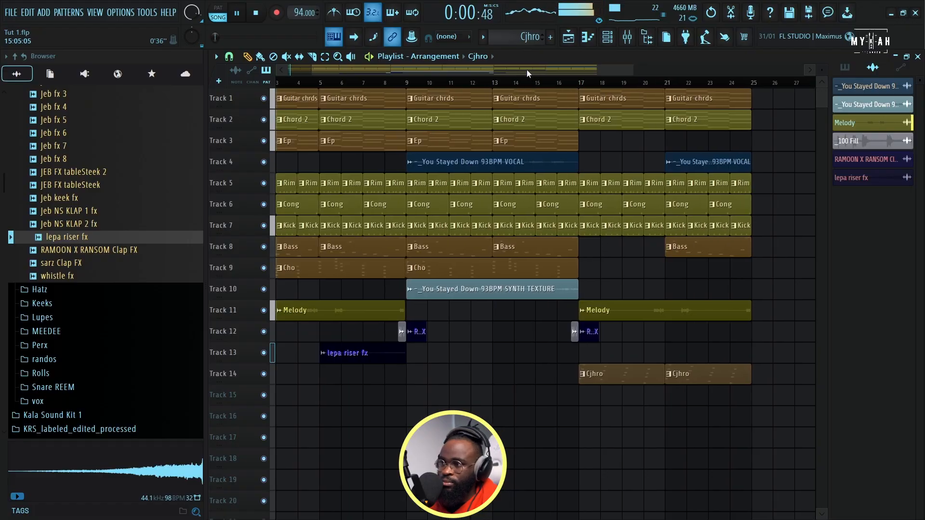
# Extend the start of the first vocal clip on Track 4 back to bar 1
pyautogui.scroll(-2, 306, 86)
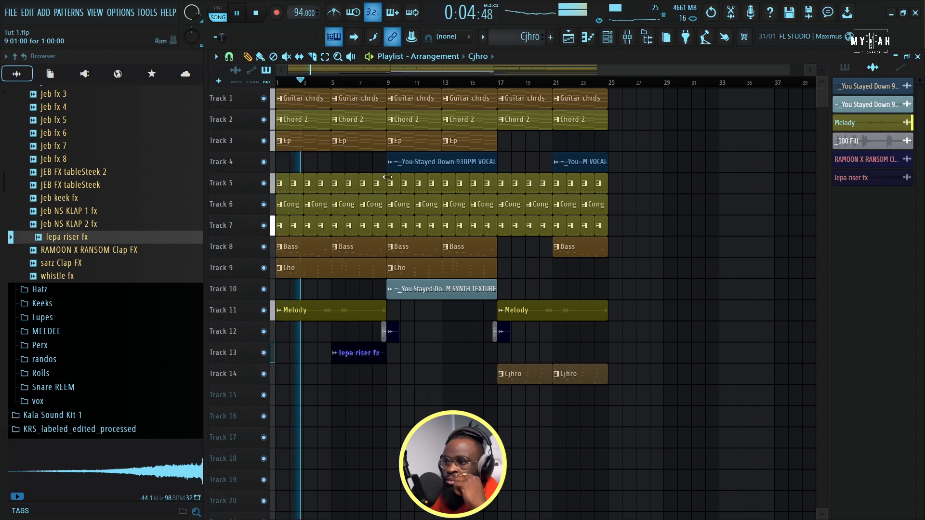
pyautogui.moveTo(387, 162); pyautogui.dragTo(213, 172)
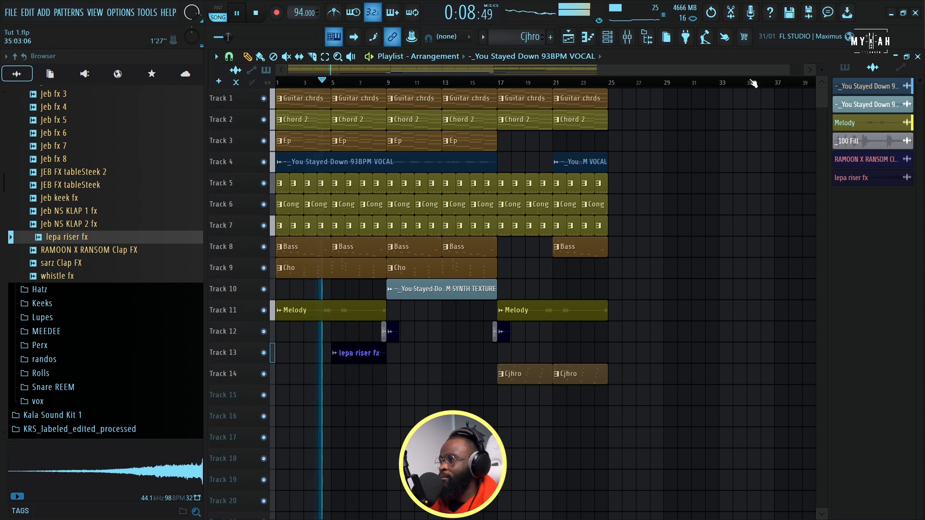
pyautogui.moveTo(787, 72); pyautogui.dragTo(471, 82)
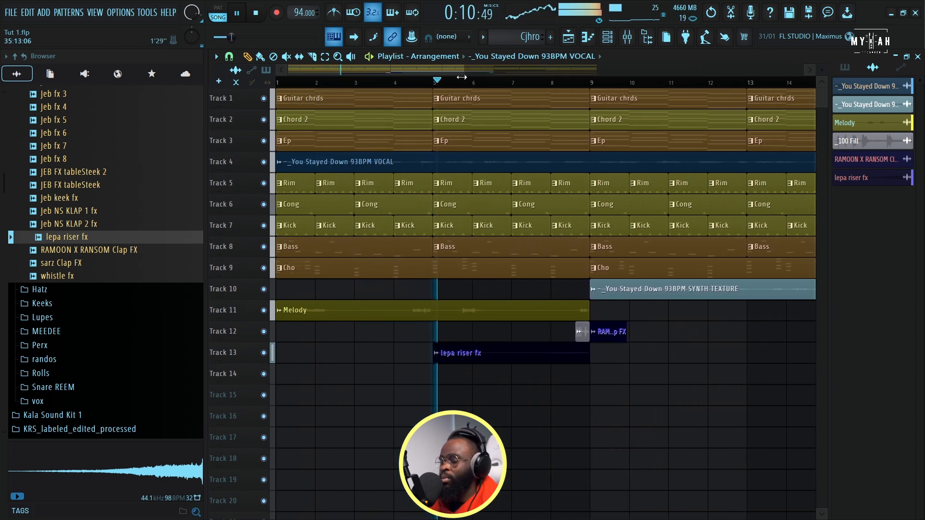
pyautogui.scroll(-3, 477, 86)
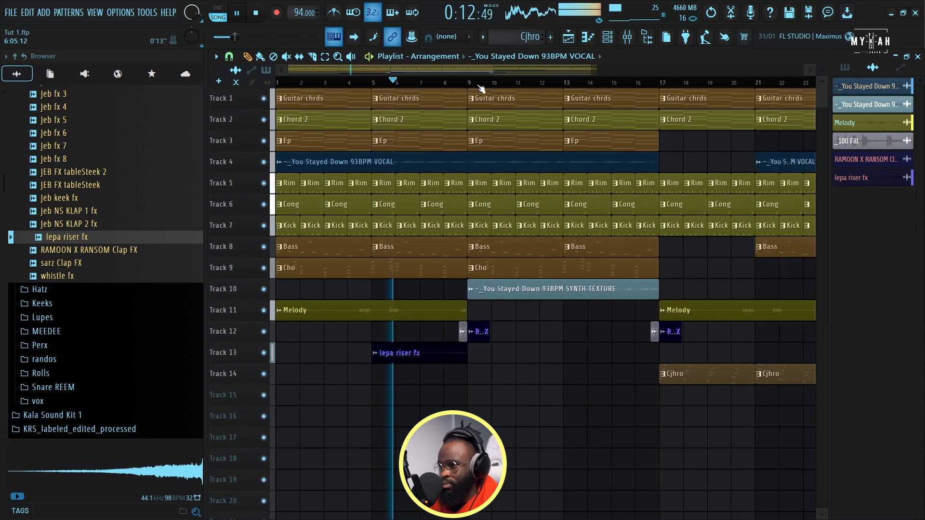
pyautogui.scroll(-2, 480, 89)
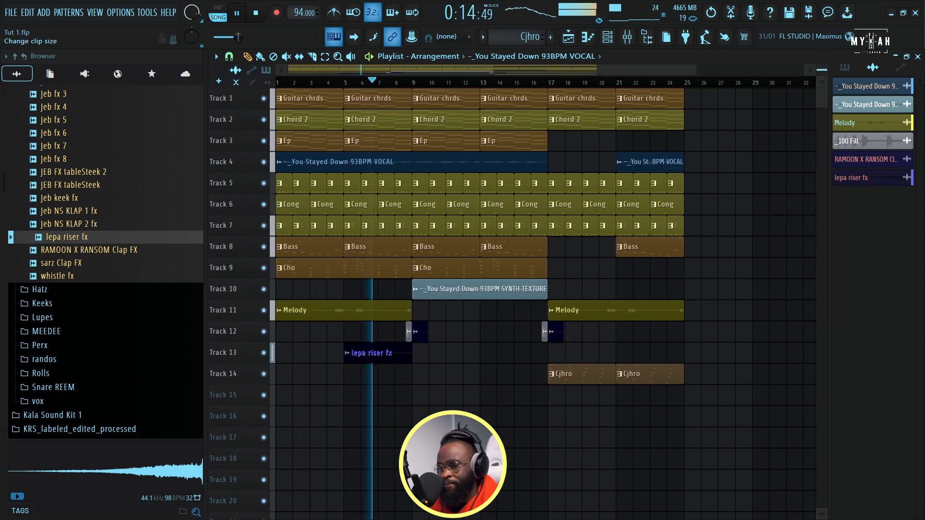
pyautogui.moveTo(821, 69); pyautogui.dragTo(822, 62)
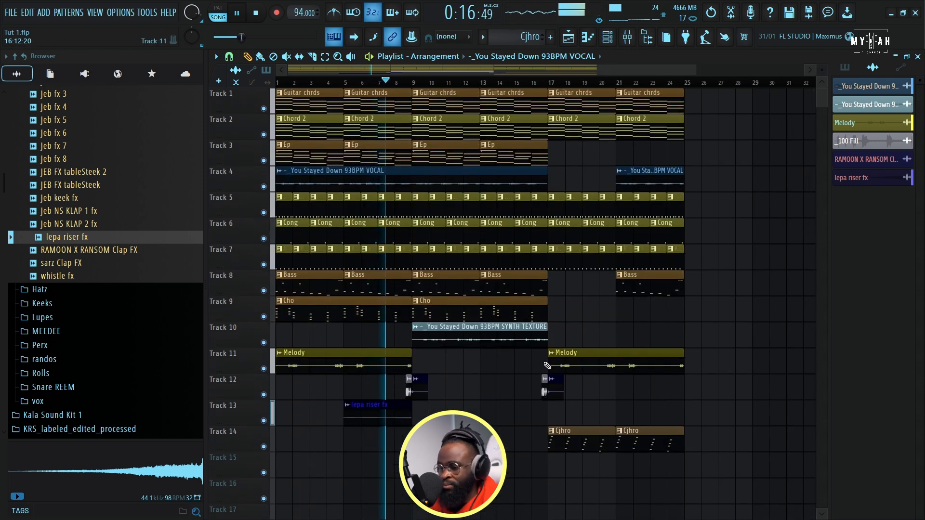
pyautogui.click(480, 396)
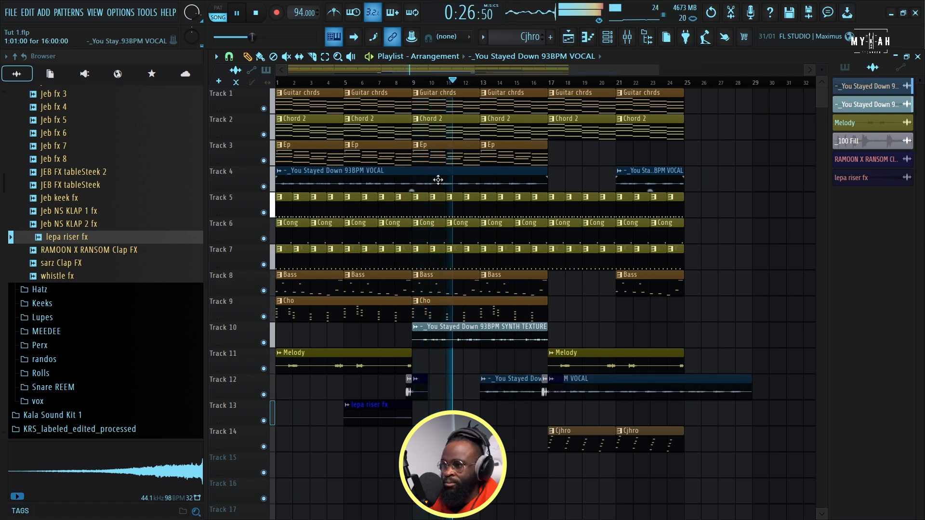
pyautogui.scroll(-4, 471, 82)
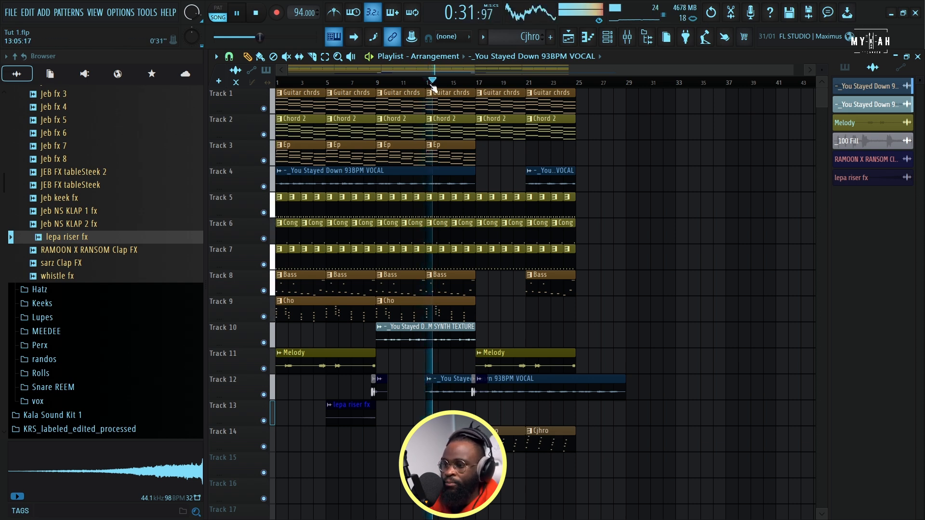
pyautogui.rightClick(453, 386)
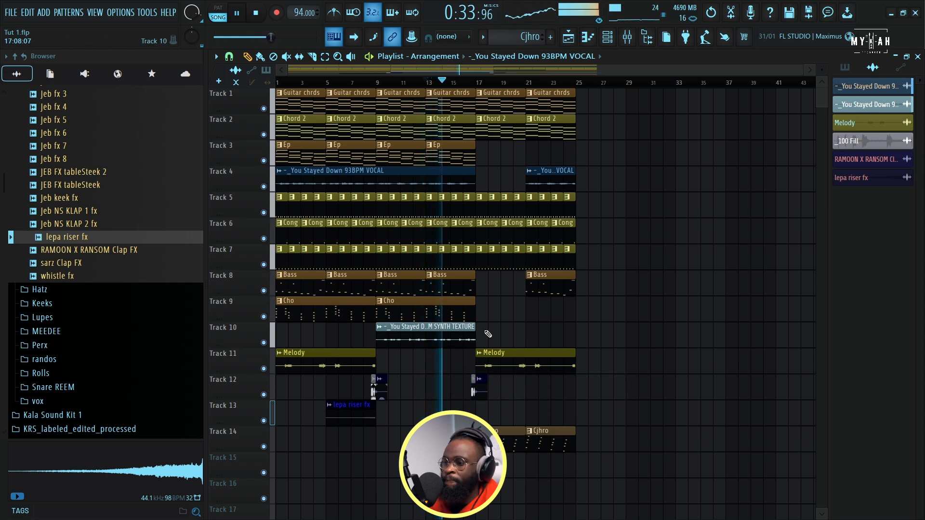
pyautogui.scroll(1, 479, 87)
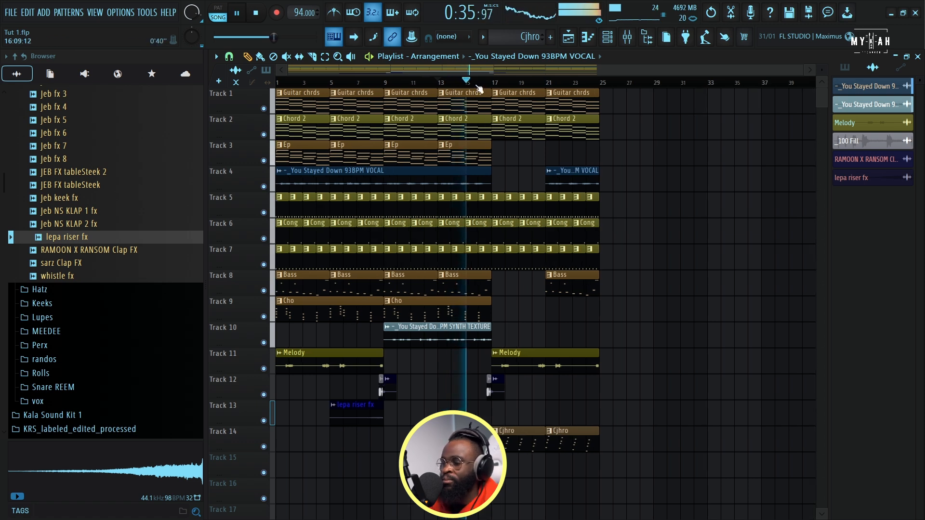